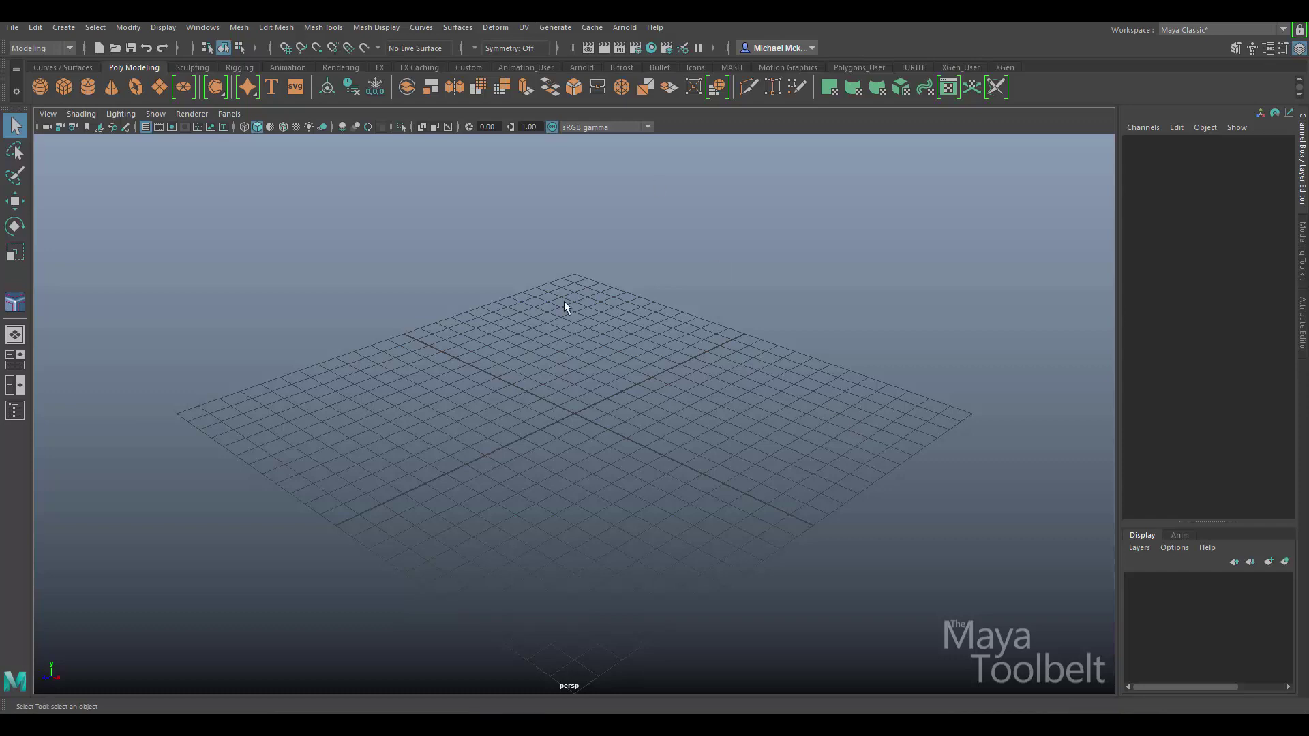
Step: Open the Round Tool settings and set the tolerance value to Use preferences
{"action": "left_click", "coordinate": [466, 28]}
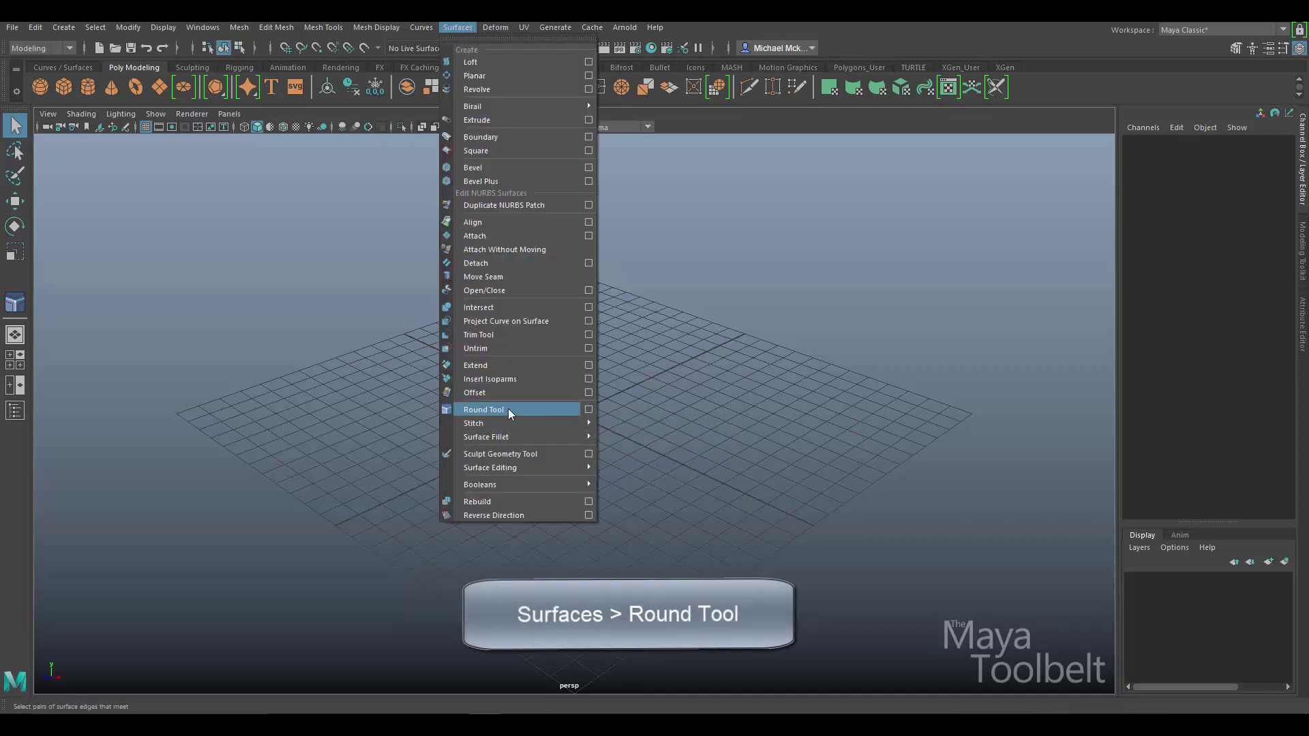
{"action": "left_click", "coordinate": [589, 409]}
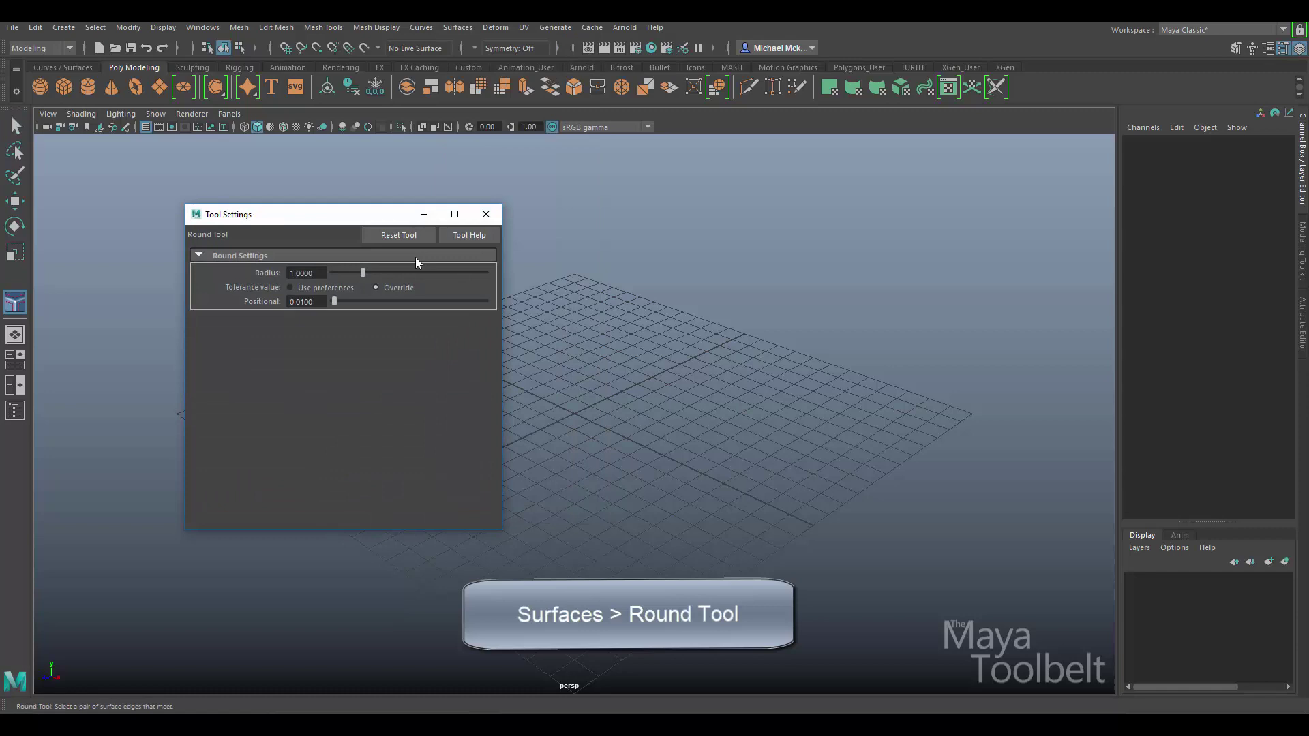
{"action": "left_click_drag", "start_coordinate": [303, 217], "coordinate": [896, 159]}
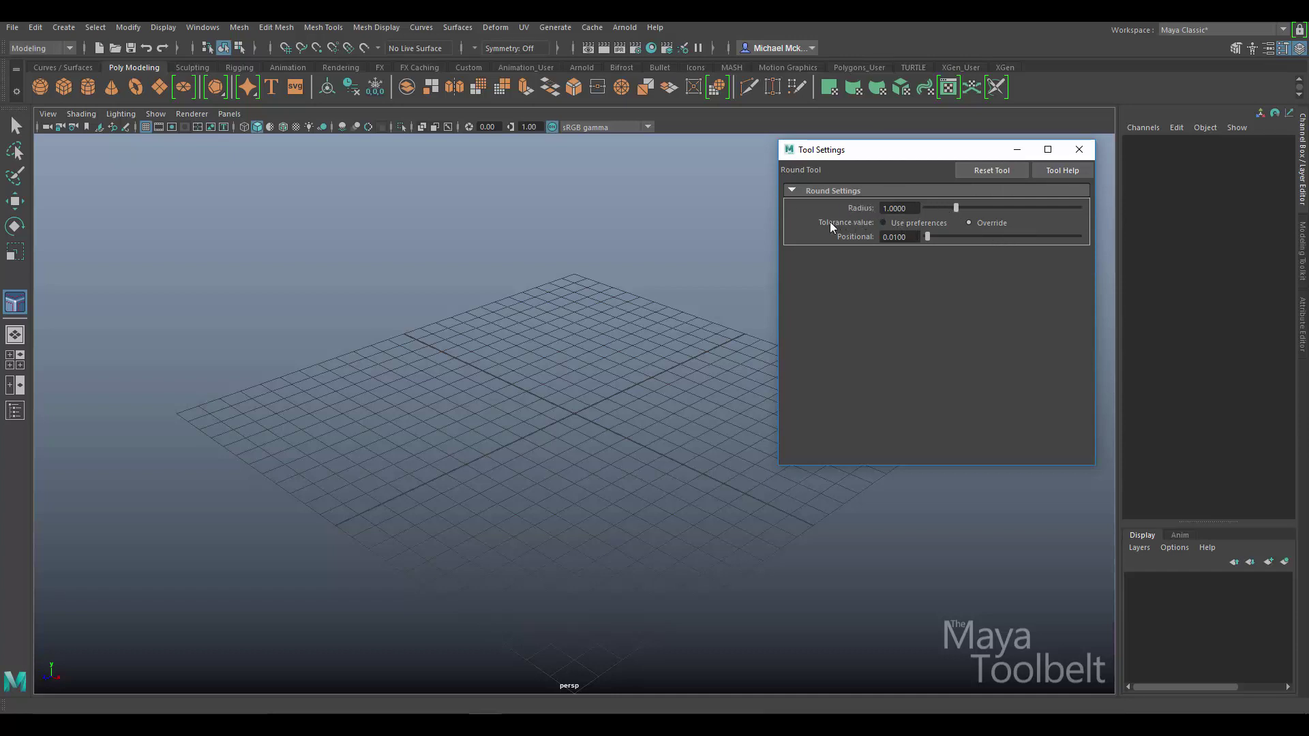
{"action": "left_click", "coordinate": [917, 225]}
Step: Open Preferences beside the tool settings and view the positional and tangential tolerances in the Settings category
{"action": "left_click", "coordinate": [216, 28]}
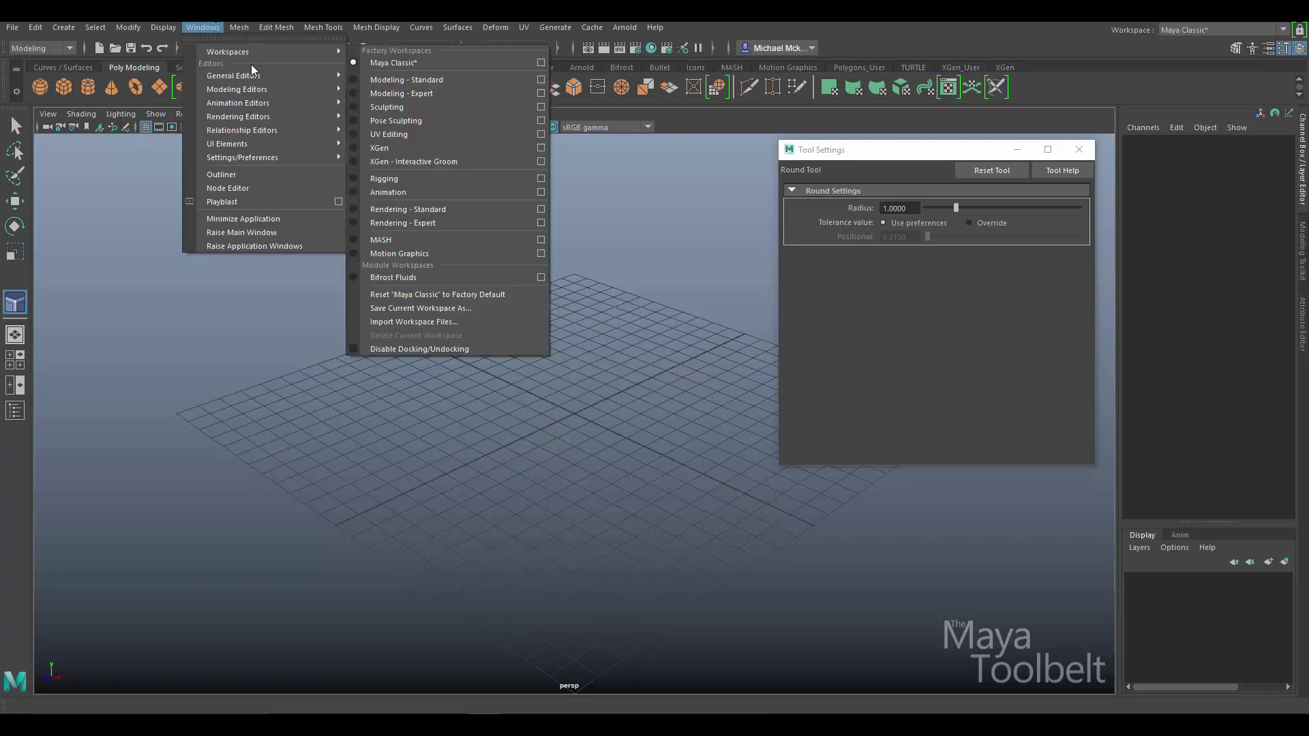
{"action": "mouse_move", "coordinate": [285, 157]}
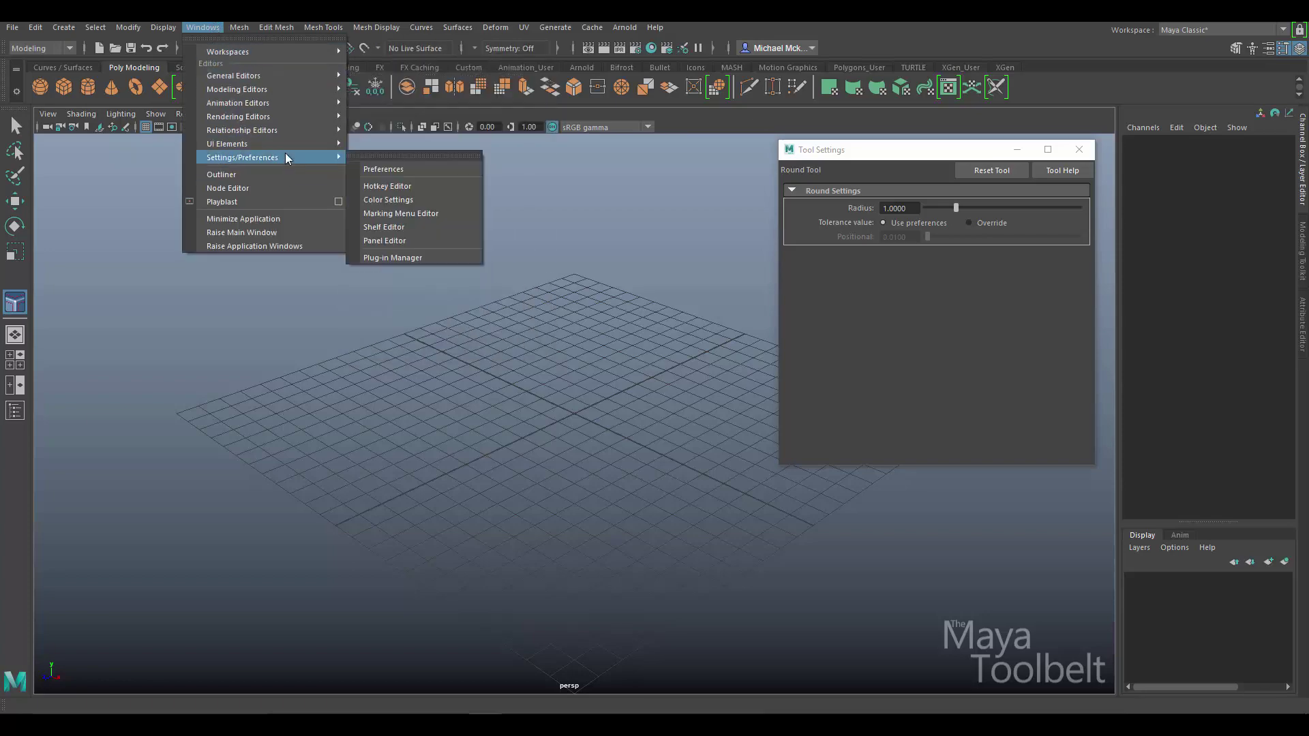
{"action": "left_click", "coordinate": [387, 169]}
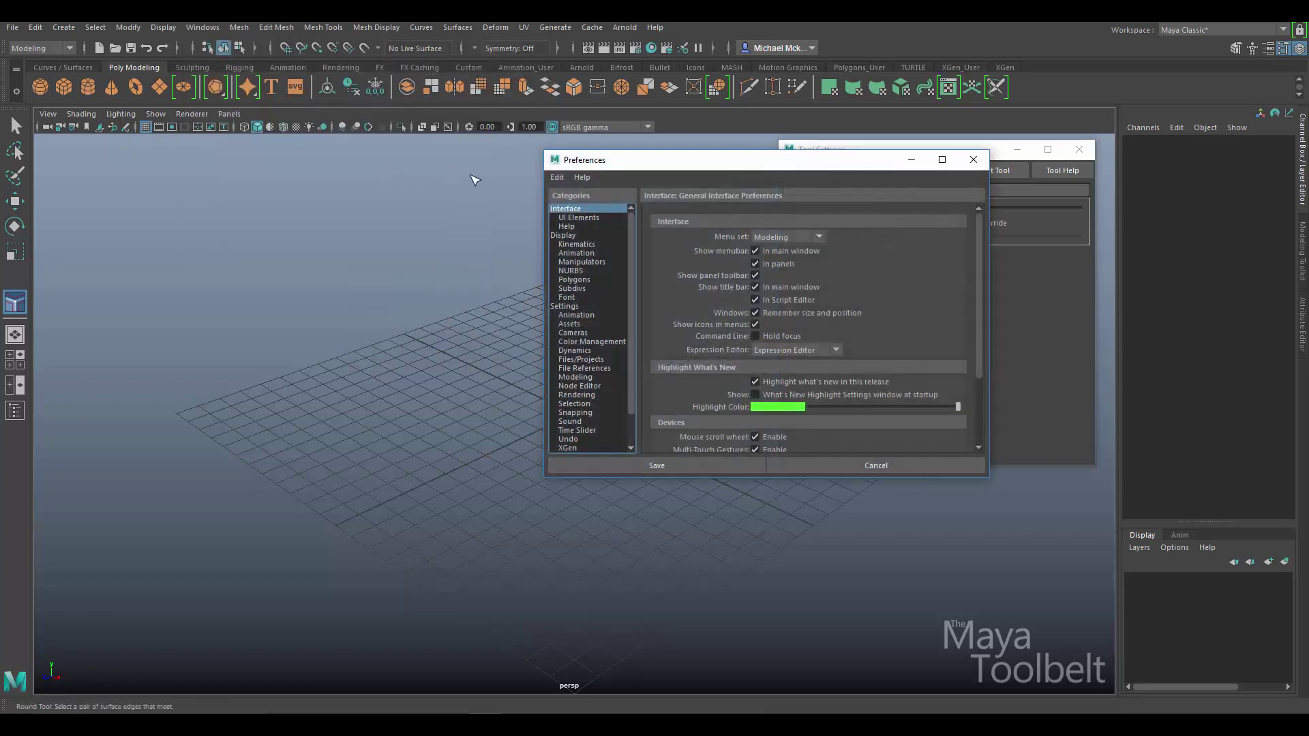
{"action": "left_click_drag", "start_coordinate": [669, 164], "coordinate": [391, 167]}
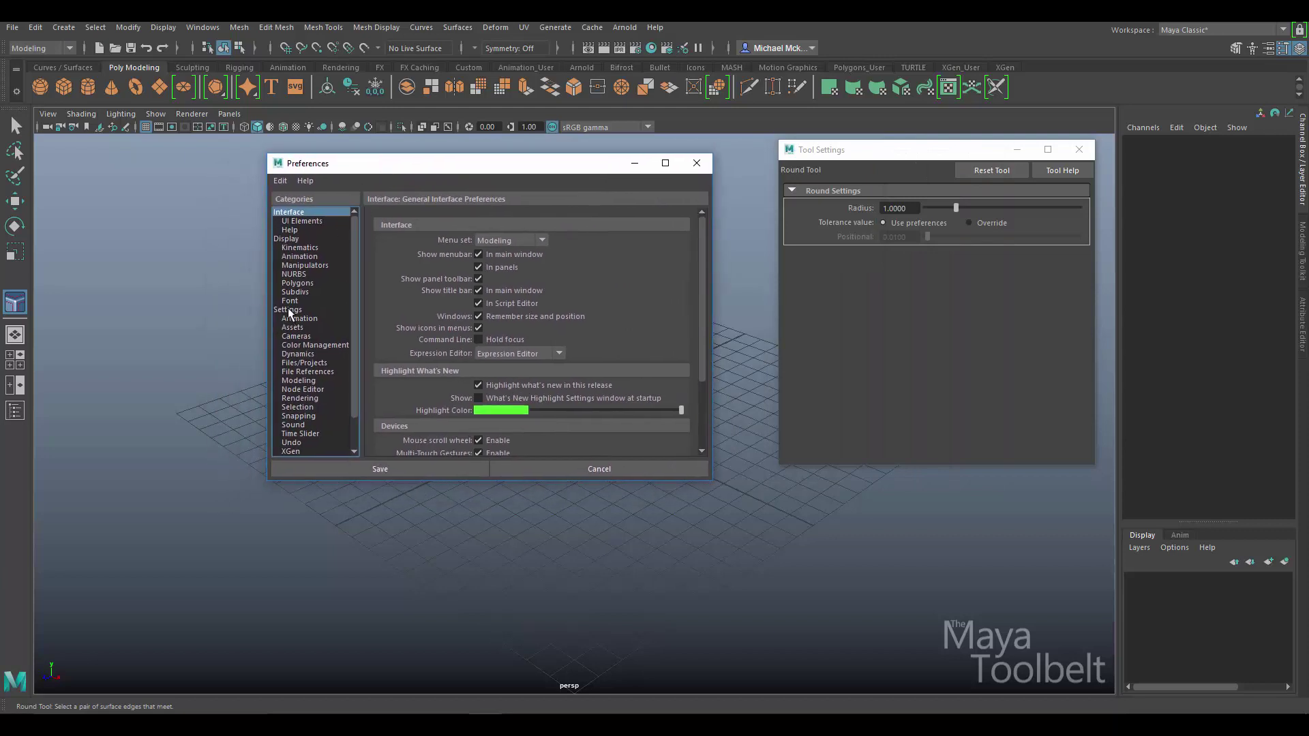
{"action": "left_click", "coordinate": [288, 310]}
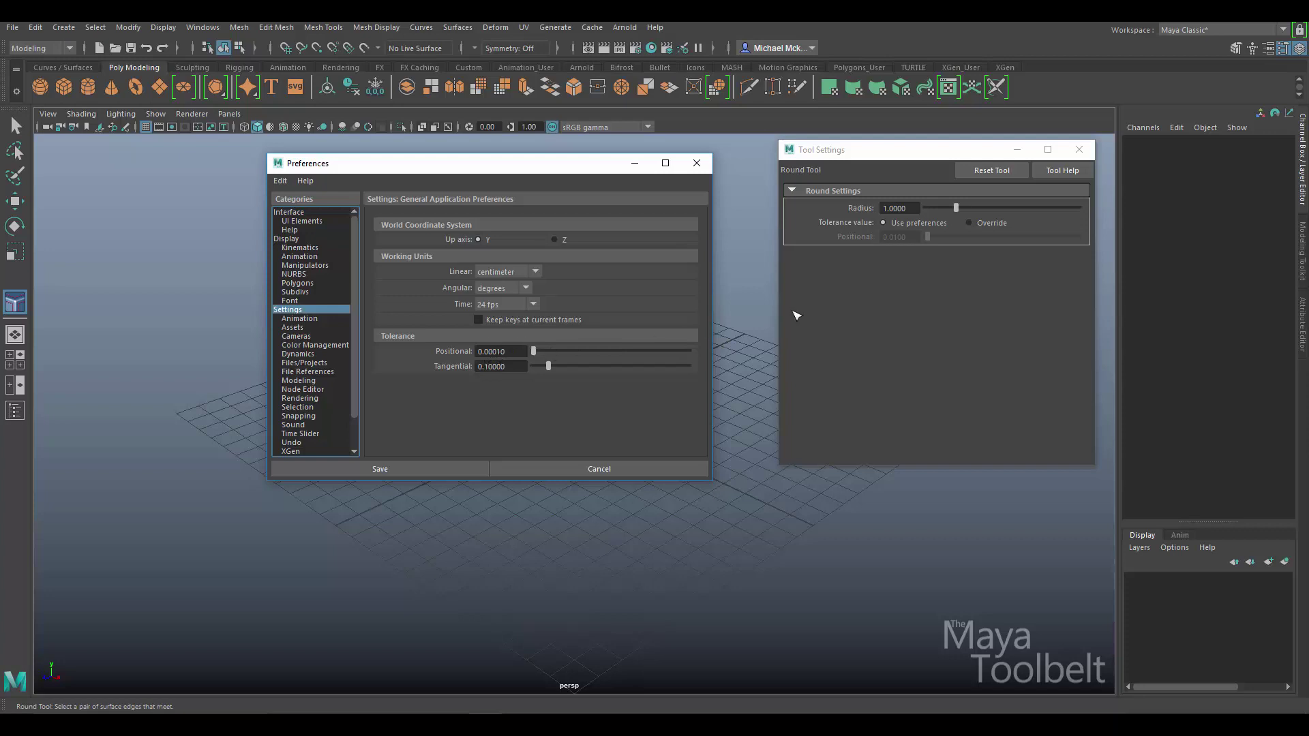
Step: Set the Round Tool's tolerance value to Override, then dismiss Preferences and the tool settings and return to the Select Tool
{"action": "left_click", "coordinate": [982, 223]}
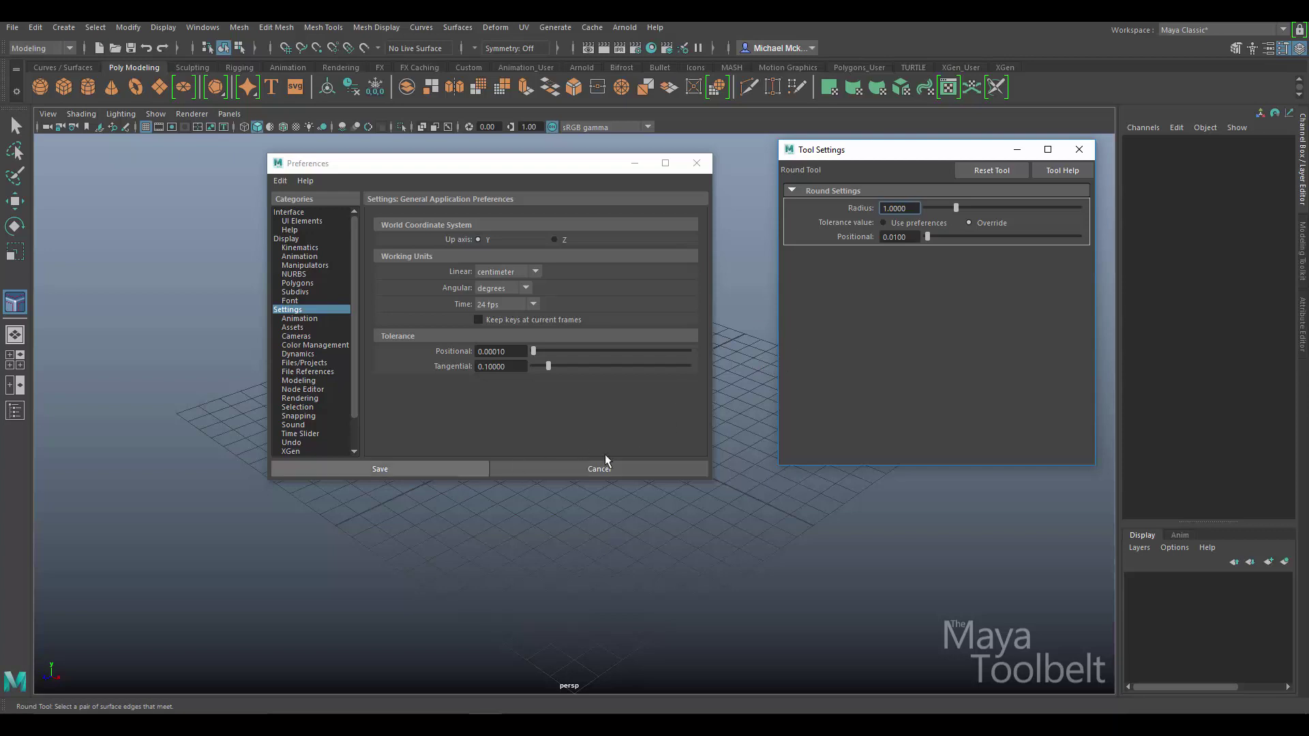
{"action": "left_click", "coordinate": [669, 443]}
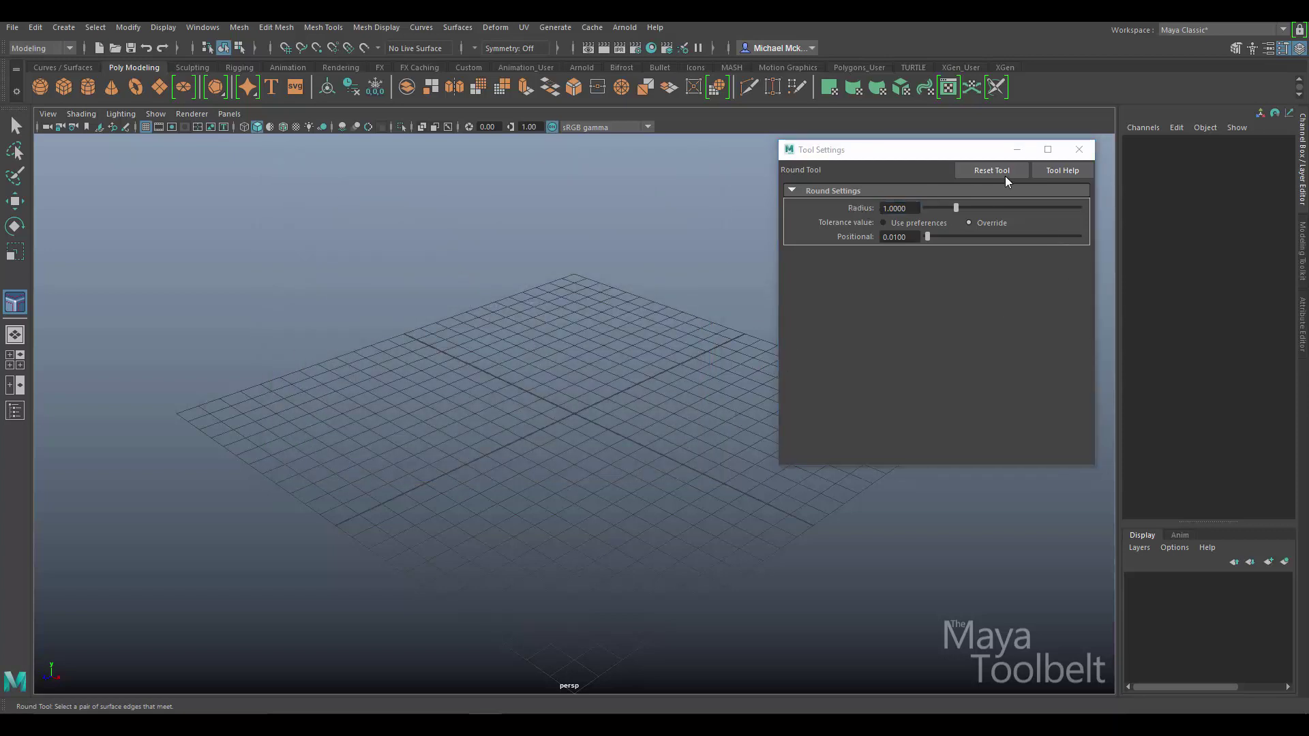
{"action": "left_click", "coordinate": [1079, 149]}
{"action": "left_click", "coordinate": [15, 126]}
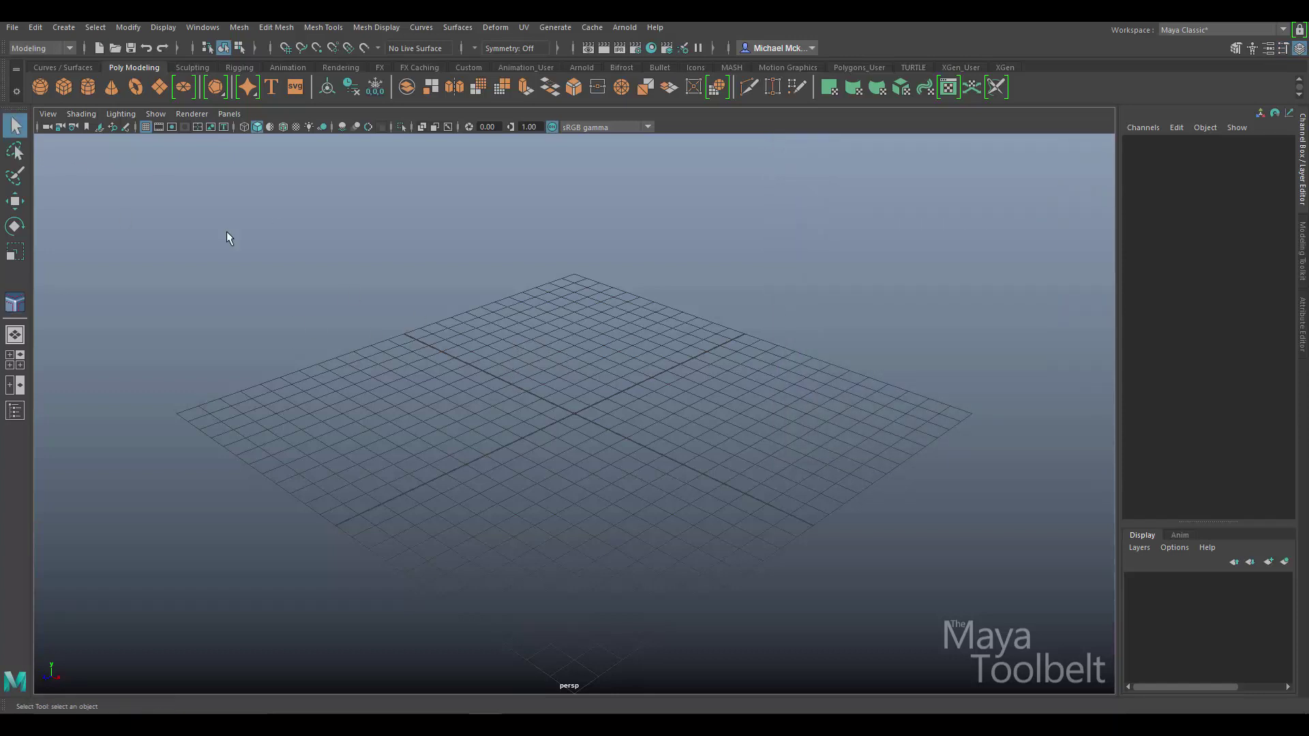
Step: Detach the list of NURBS primitives as a floating window
{"action": "left_click", "coordinate": [64, 27]}
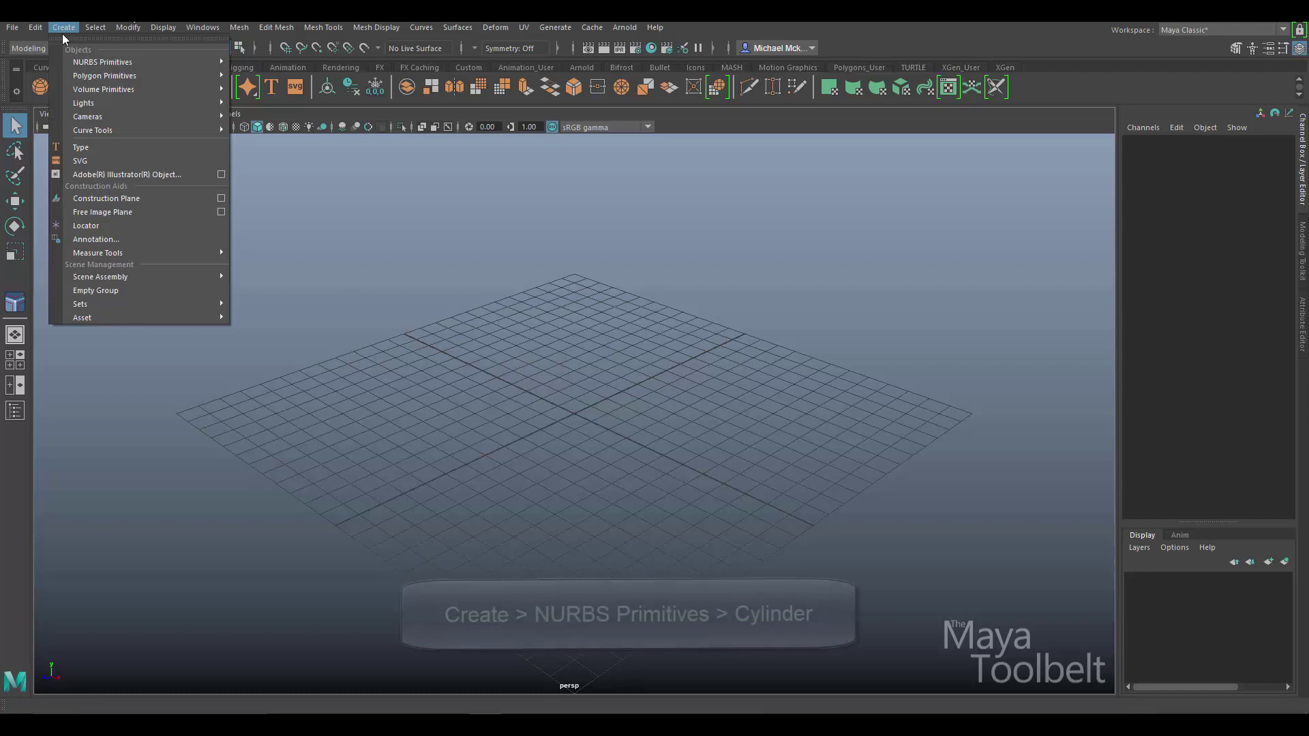
{"action": "mouse_move", "coordinate": [132, 65]}
{"action": "left_click", "coordinate": [294, 67]}
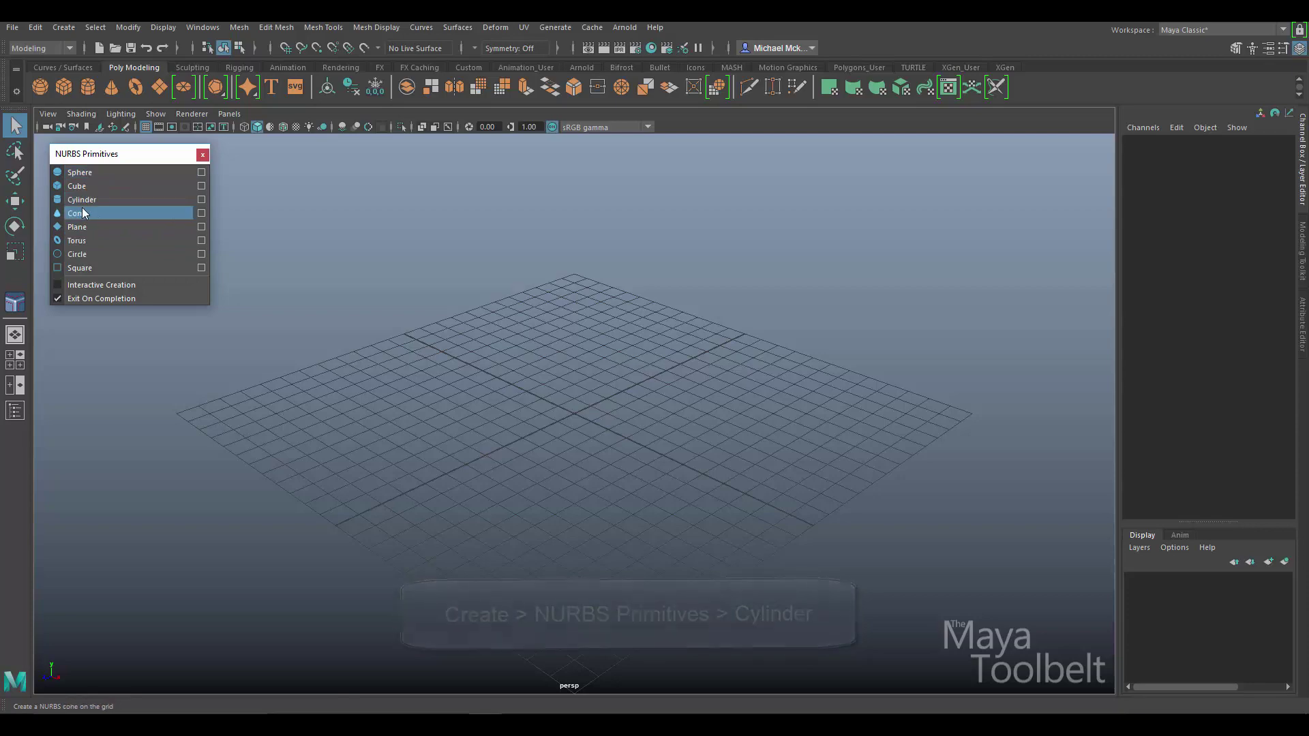
Step: Create a NURBS cylinder without caps at the origin and scale it uniformly to about 2.9
{"action": "left_click", "coordinate": [123, 197]}
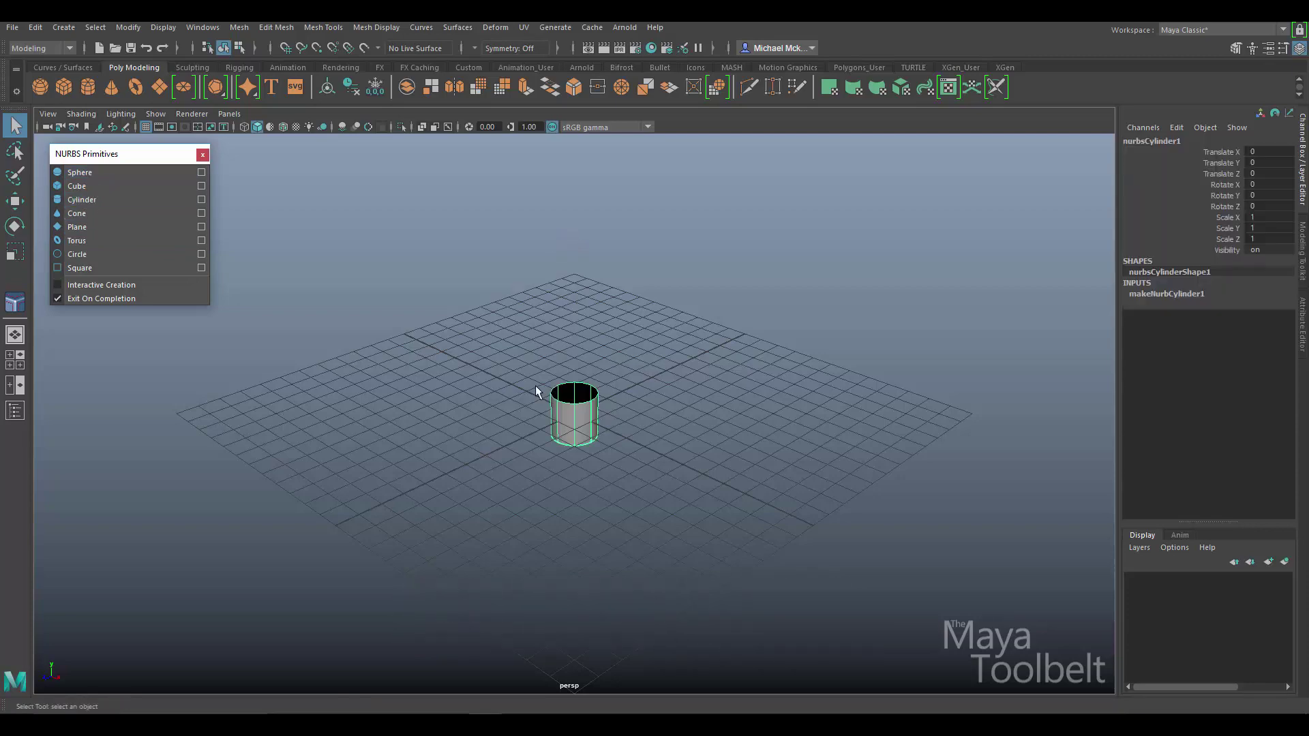
{"action": "left_click_drag", "start_coordinate": [475, 424], "coordinate": [605, 443], "text": "alt"}
{"action": "right_click_drag", "start_coordinate": [605, 444], "coordinate": [745, 452], "text": "alt"}
{"action": "key", "text": "w"}
{"action": "left_click_drag", "start_coordinate": [745, 453], "coordinate": [746, 415], "text": "alt"}
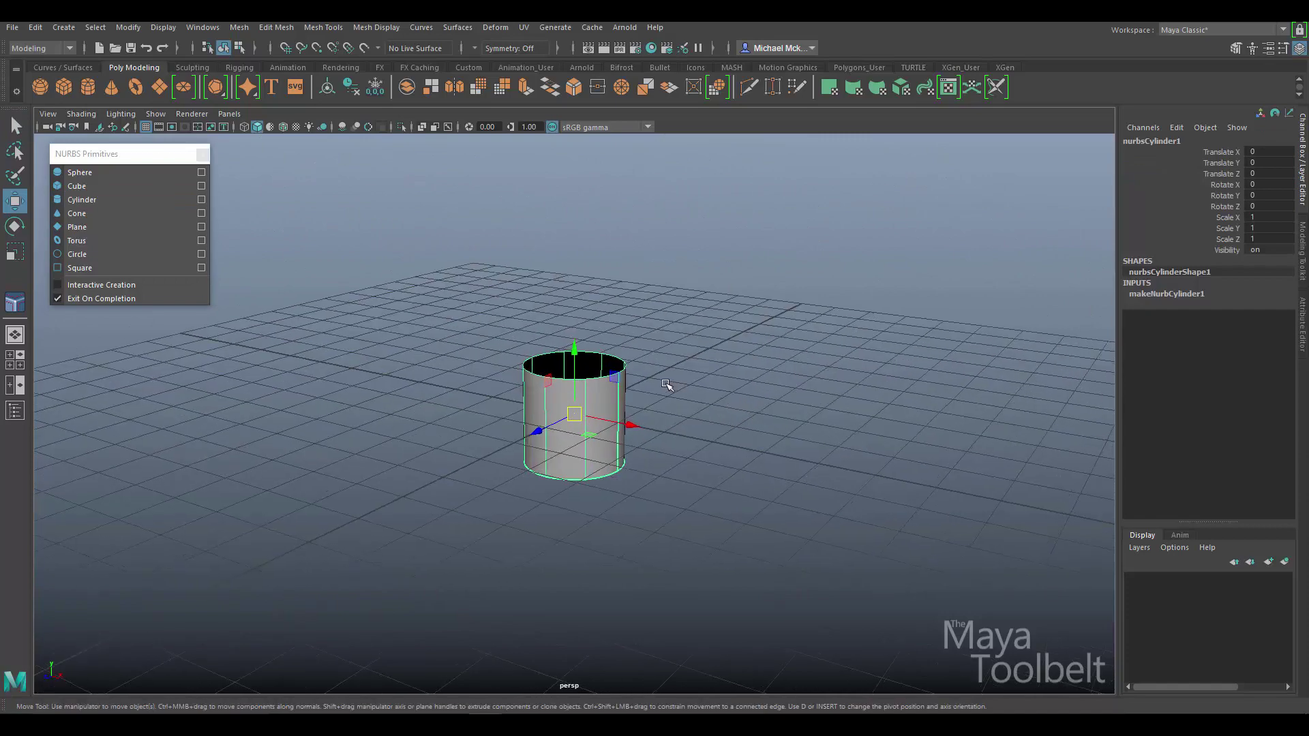
{"action": "key", "text": "r"}
{"action": "middle_click_drag", "start_coordinate": [684, 400], "coordinate": [667, 227]}
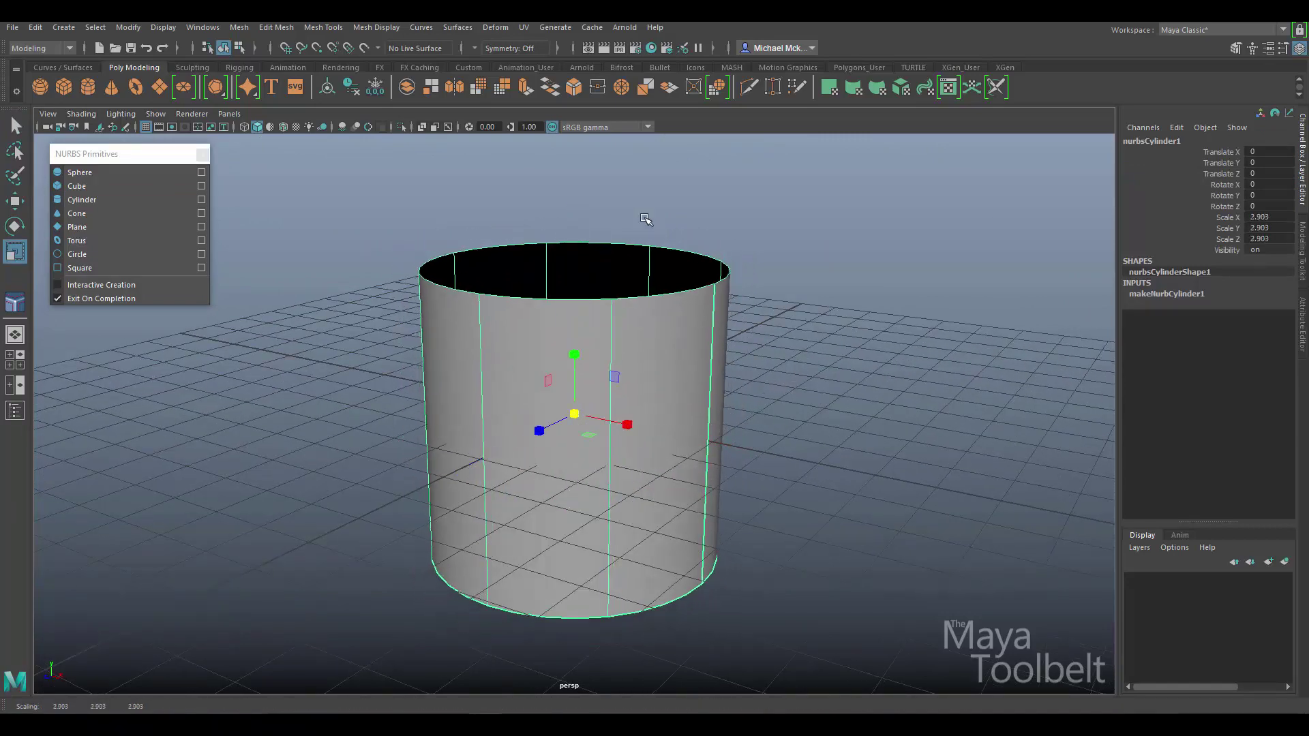
Step: Delete the uncapped cylinder
{"action": "left_click_drag", "start_coordinate": [585, 252], "coordinate": [673, 409], "text": "alt"}
{"action": "key", "text": "w"}
{"action": "key", "text": "Delete"}
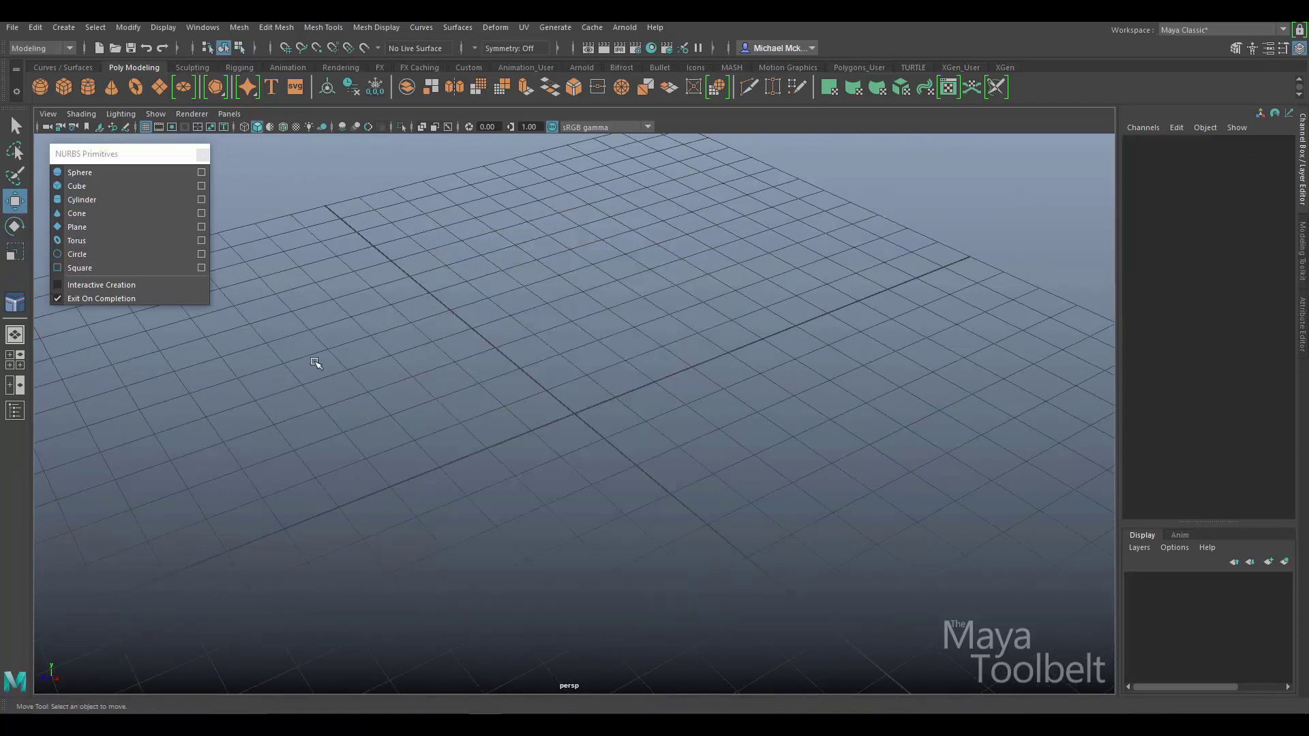
Step: Create a NURBS cylinder with radius 1, height 2 and caps set to Both, then deselect it
{"action": "left_click", "coordinate": [201, 199]}
{"action": "left_click_drag", "start_coordinate": [711, 221], "coordinate": [361, 169]}
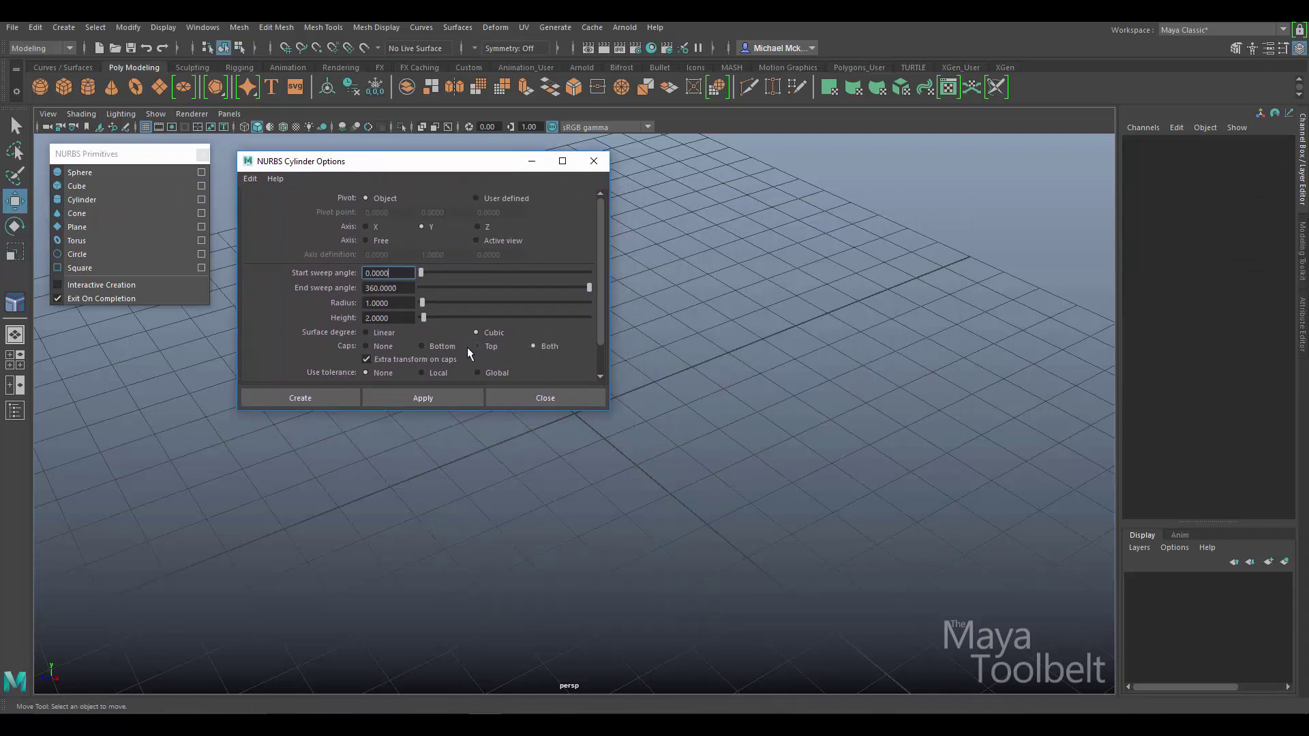
{"action": "left_click", "coordinate": [294, 396]}
{"action": "left_click_drag", "start_coordinate": [514, 441], "coordinate": [707, 418], "text": "alt"}
{"action": "left_click", "coordinate": [706, 416]}
Step: Inspect the capped cylinder from above and below, selecting its top cap and then its body surface
{"action": "left_click_drag", "start_coordinate": [710, 355], "coordinate": [690, 407], "text": "alt"}
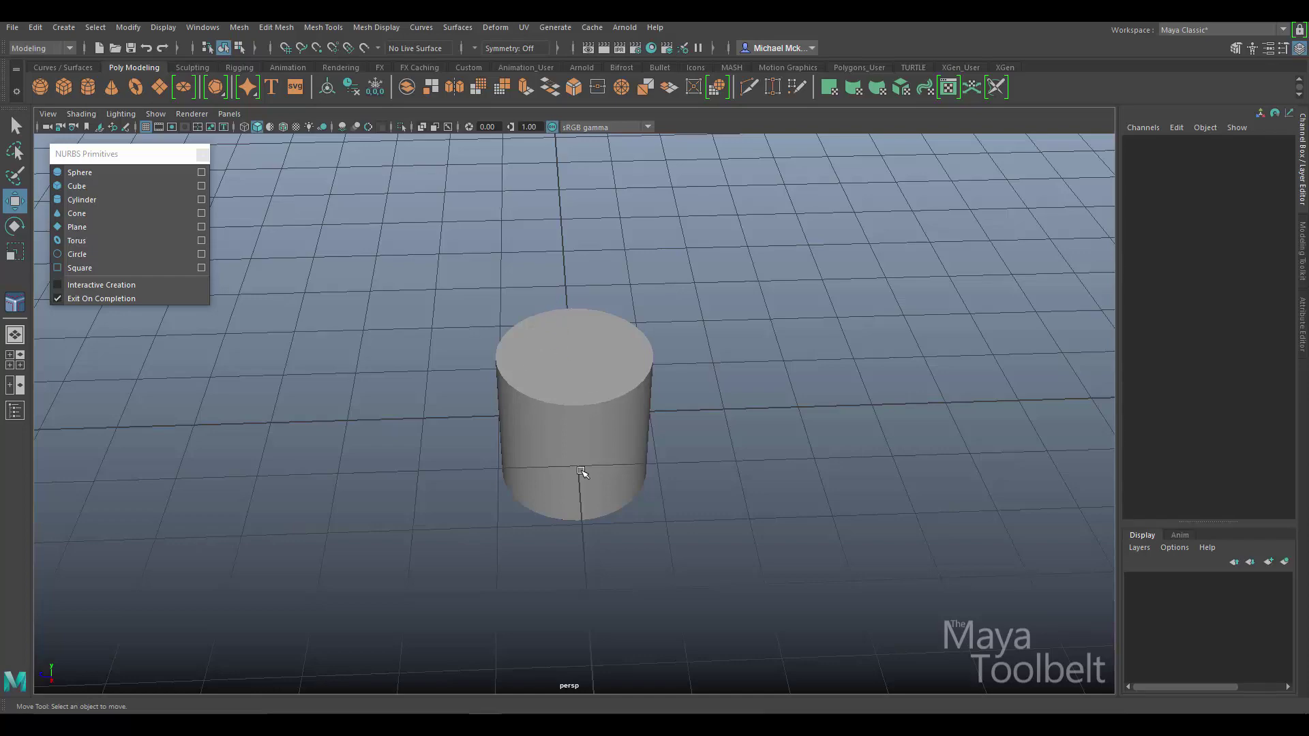
{"action": "left_click_drag", "start_coordinate": [445, 499], "coordinate": [675, 383], "text": "alt"}
{"action": "left_click_drag", "start_coordinate": [595, 371], "coordinate": [635, 403], "text": "alt"}
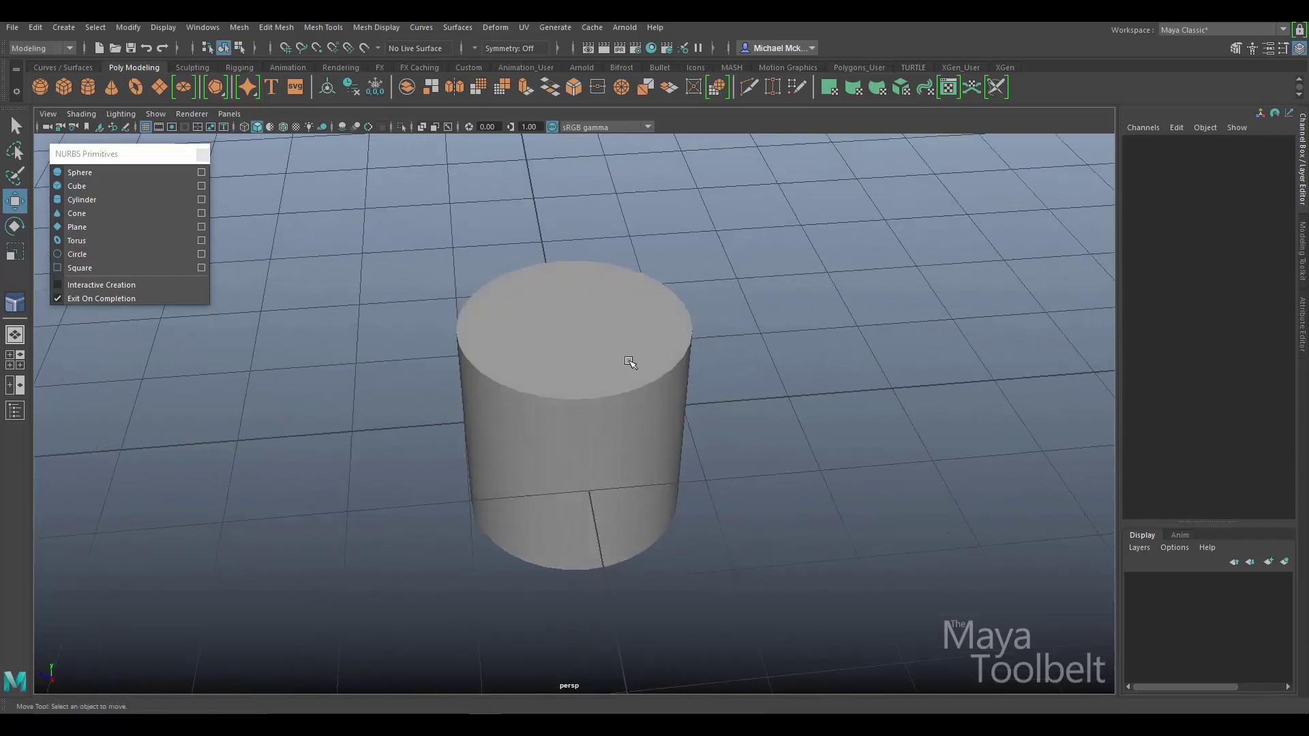
{"action": "left_click", "coordinate": [597, 361]}
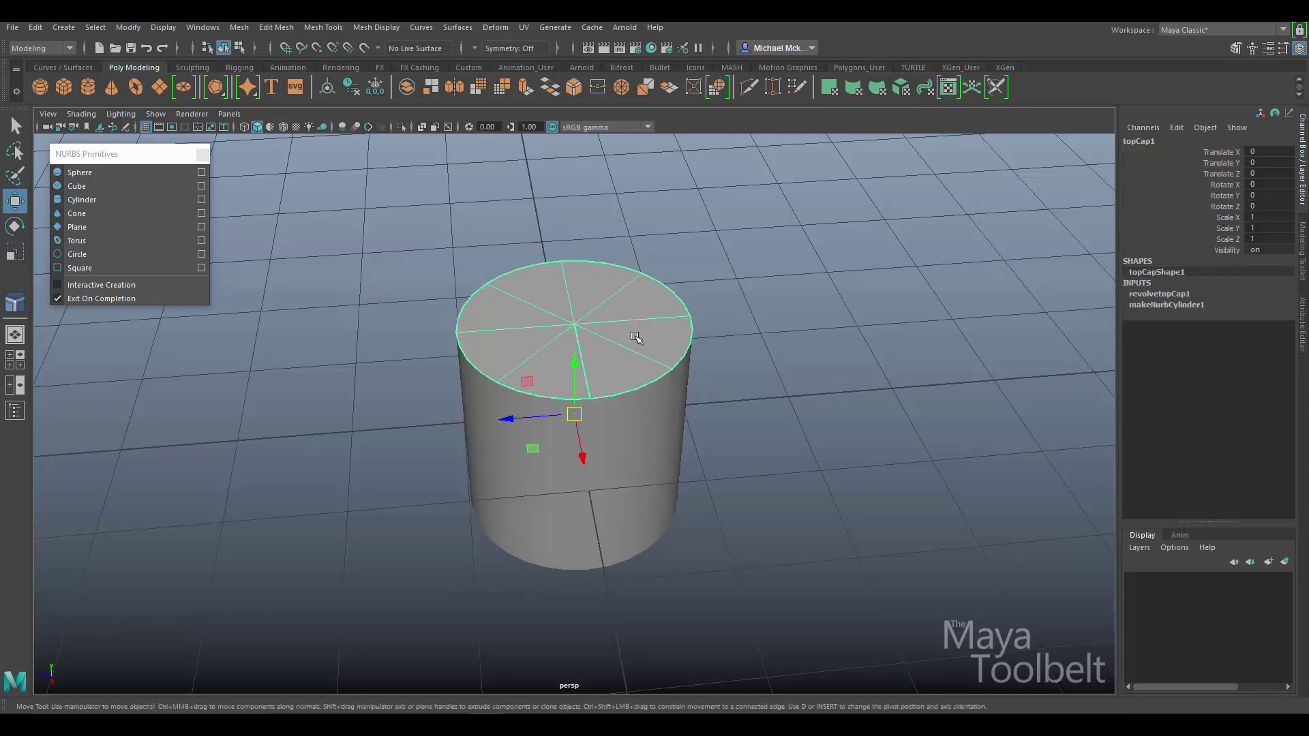
{"action": "left_click_drag", "start_coordinate": [656, 410], "coordinate": [622, 525], "text": "alt"}
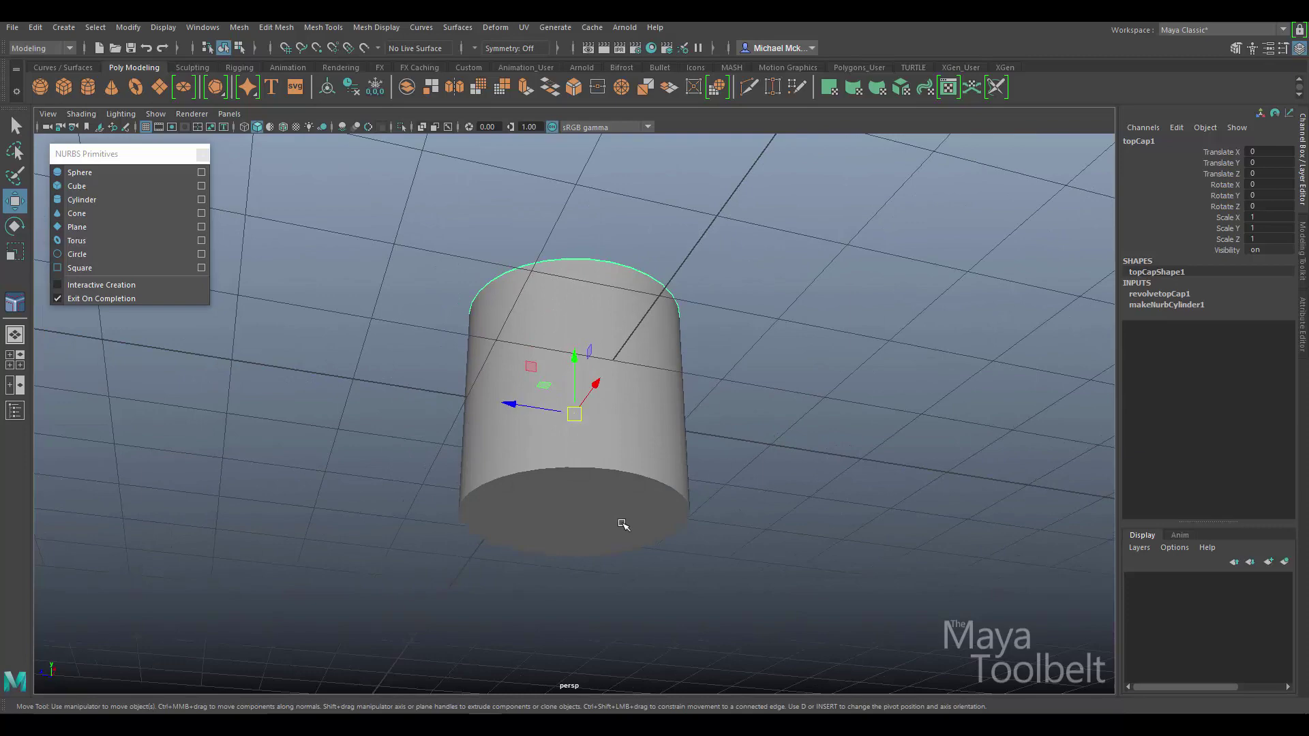
{"action": "left_click", "coordinate": [668, 367]}
{"action": "left_click_drag", "start_coordinate": [795, 378], "coordinate": [643, 395], "text": "alt"}
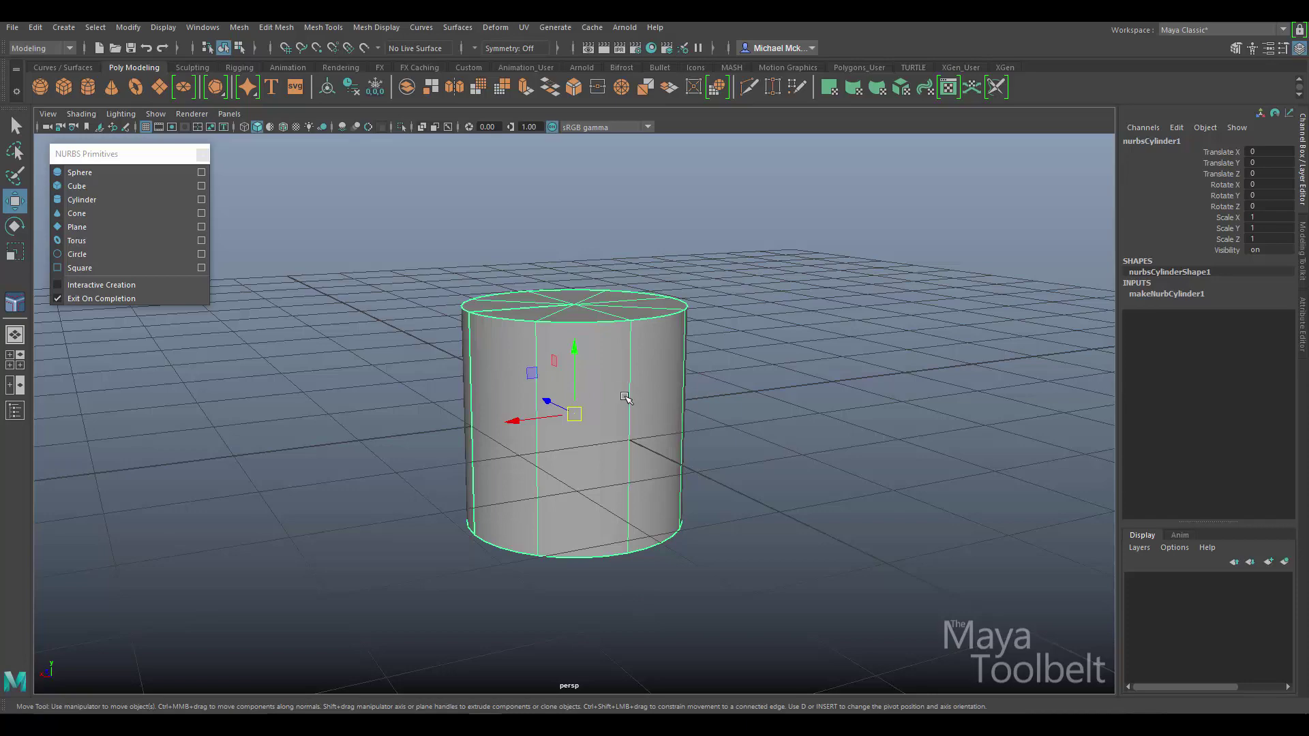
Step: Close the floating primitives list and expand the cylinder's hierarchy in the Outliner
{"action": "left_click", "coordinate": [202, 154]}
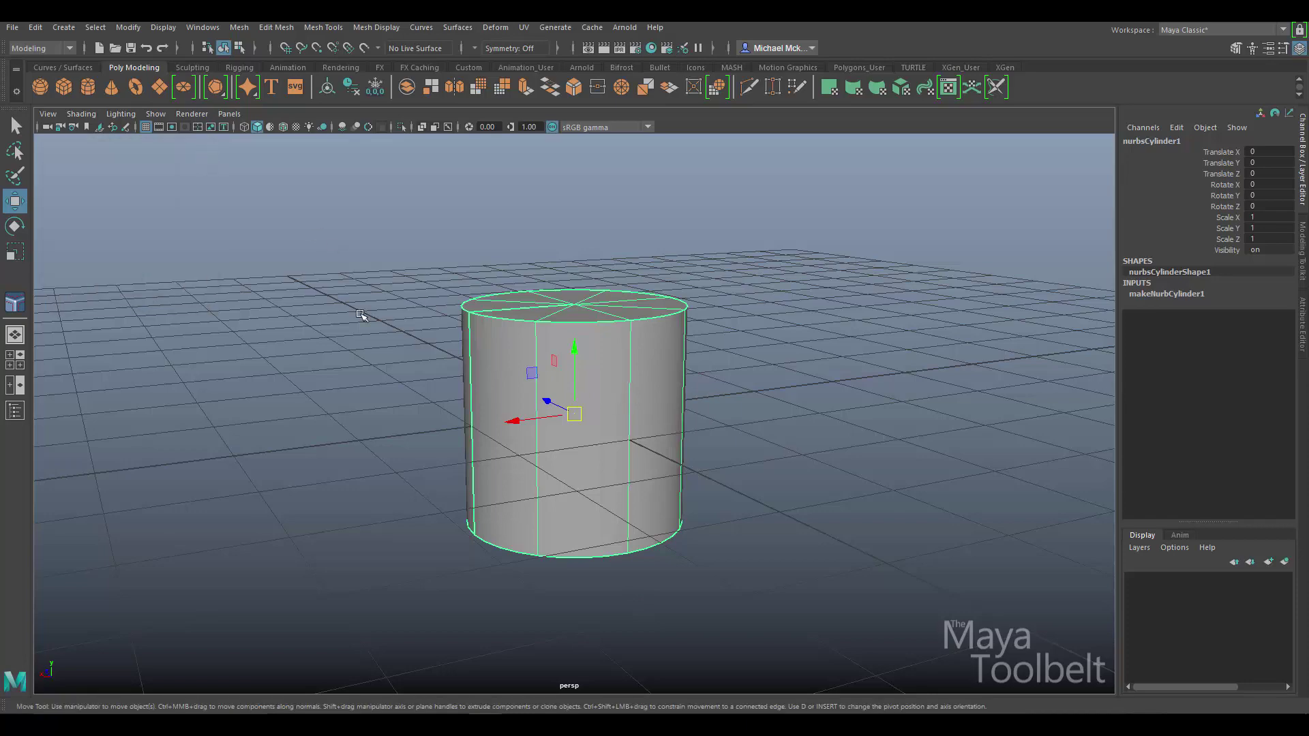
{"action": "left_click", "coordinate": [15, 410]}
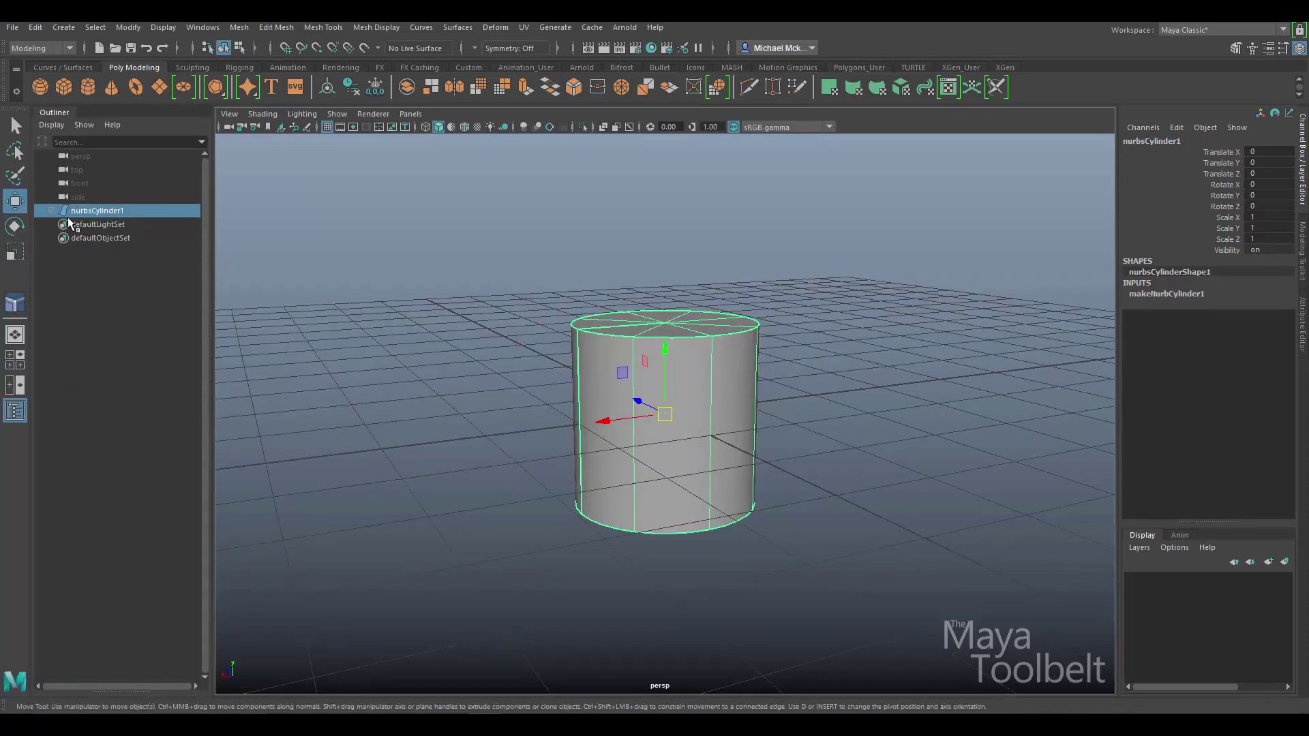
{"action": "left_click", "coordinate": [50, 210]}
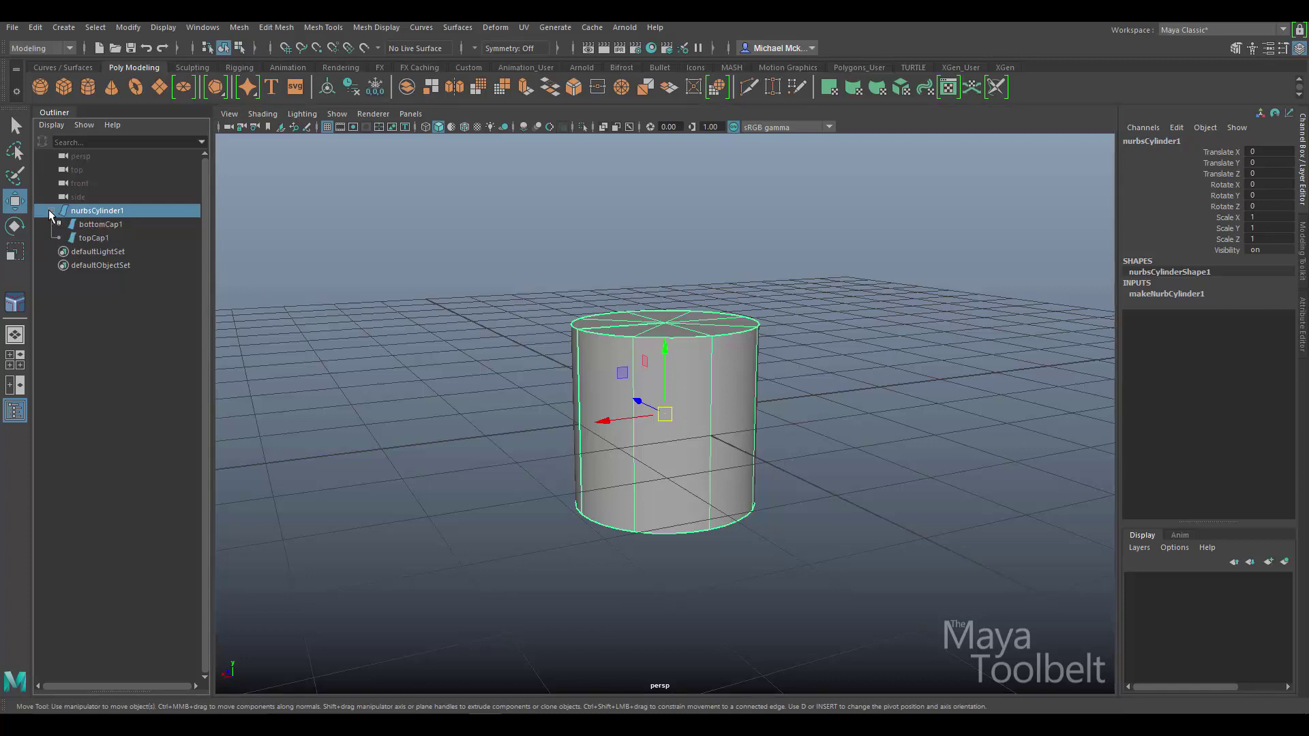
Step: Examine the cylinder's hierarchy by selecting the bottom cap, top cap and parent cylinder in the Outliner
{"action": "left_click", "coordinate": [99, 223]}
{"action": "left_click", "coordinate": [96, 238]}
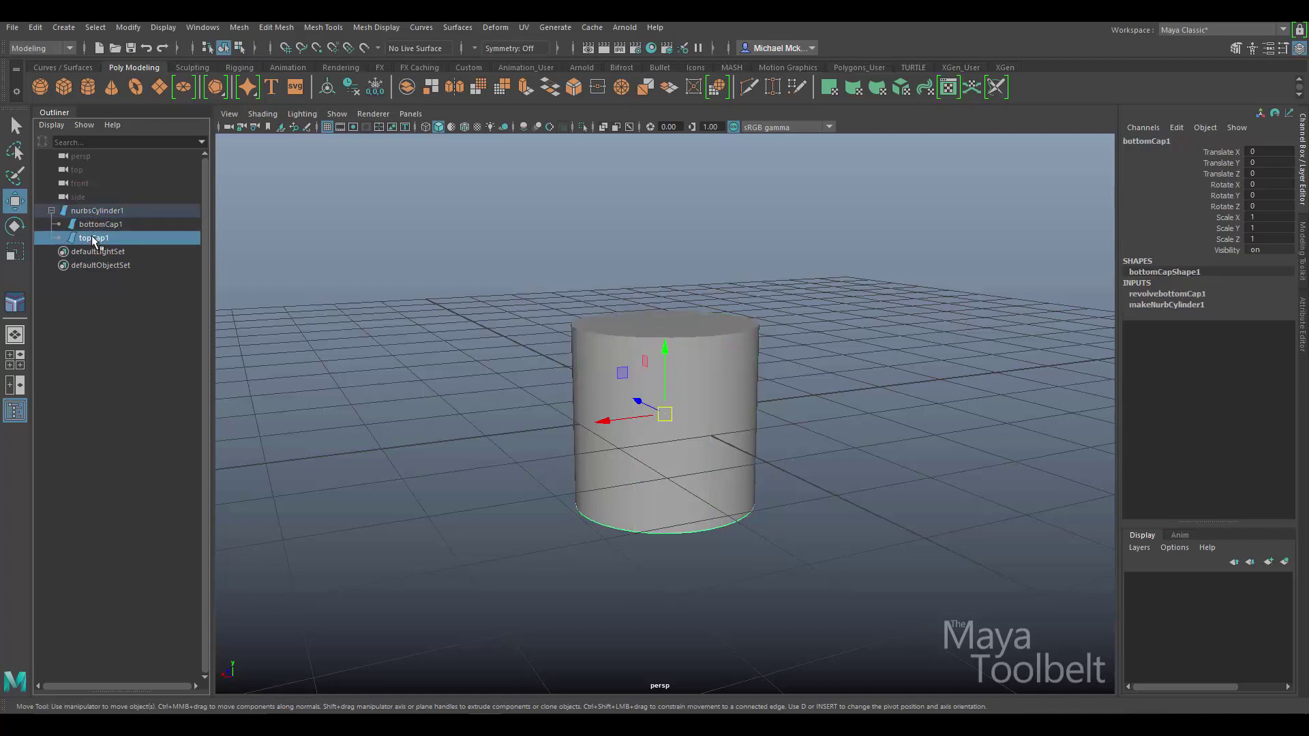
{"action": "left_click", "coordinate": [130, 226]}
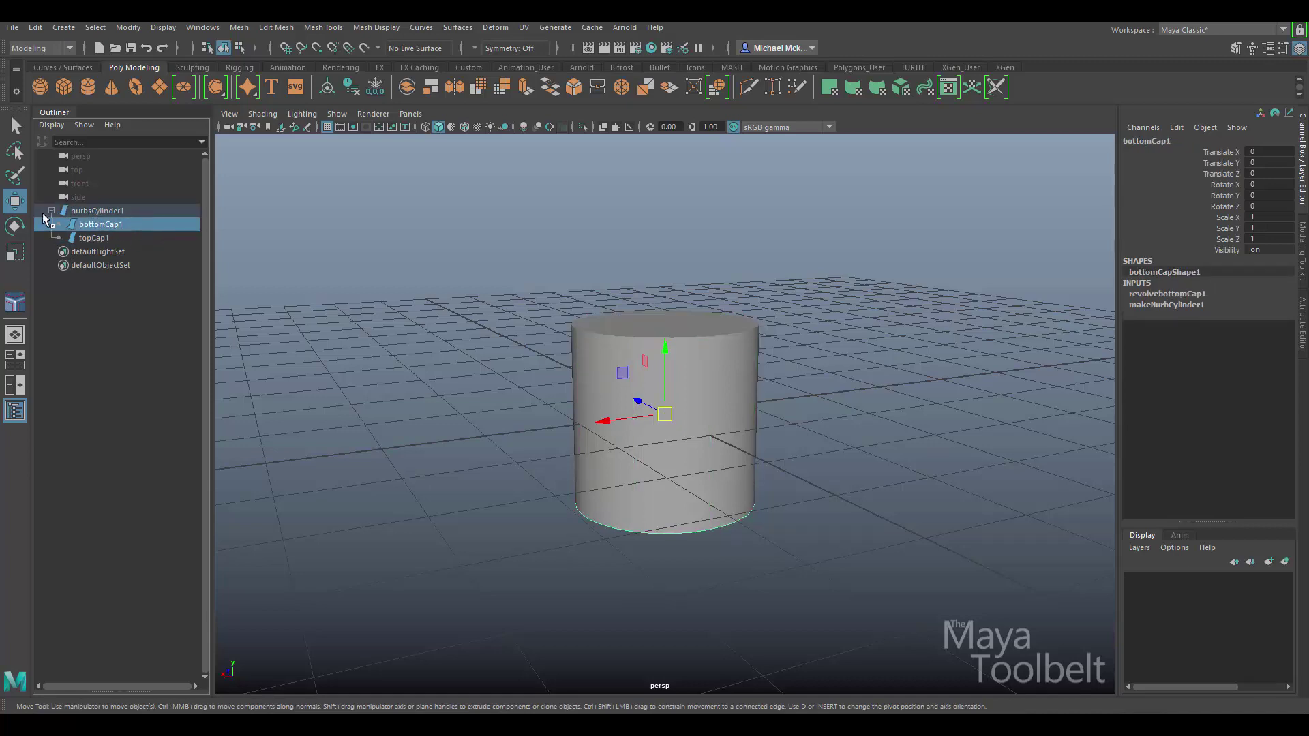
{"action": "left_click", "coordinate": [115, 212]}
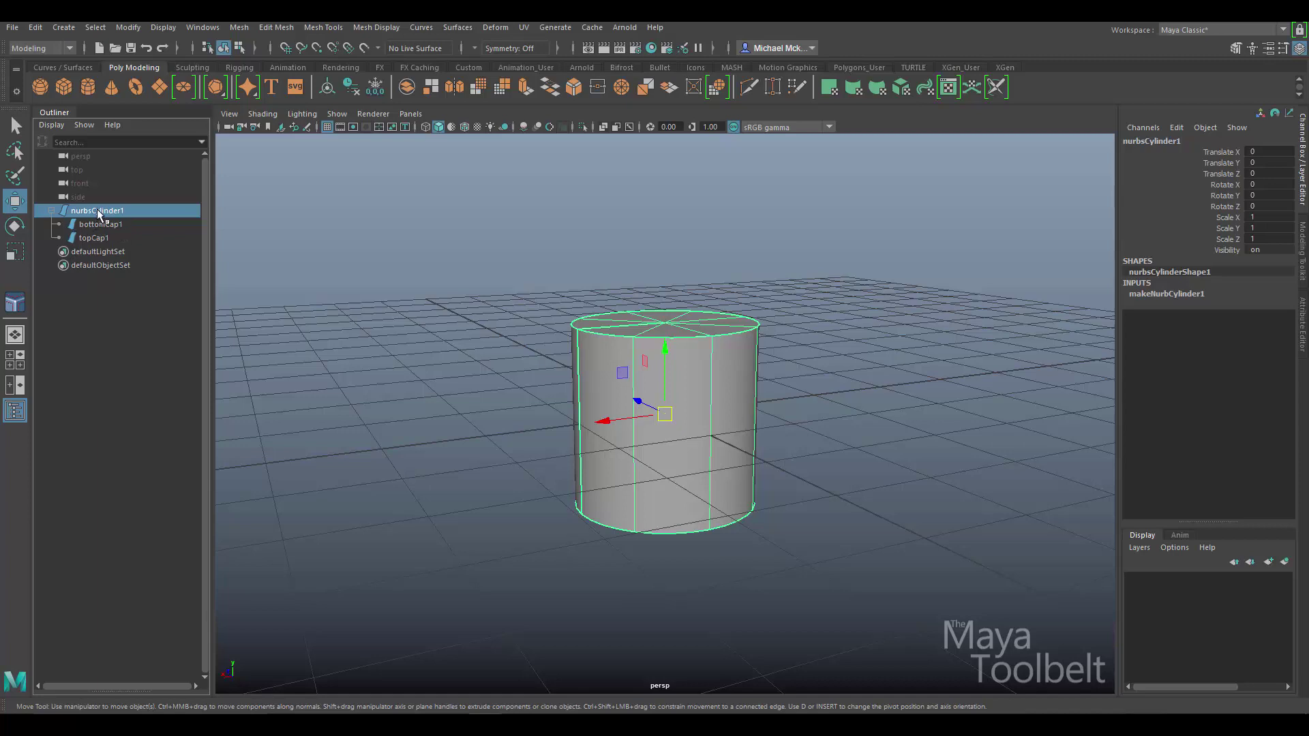
{"action": "left_click", "coordinate": [148, 223]}
{"action": "left_click_drag", "start_coordinate": [574, 372], "coordinate": [523, 372], "text": "alt"}
{"action": "left_click", "coordinate": [132, 211]}
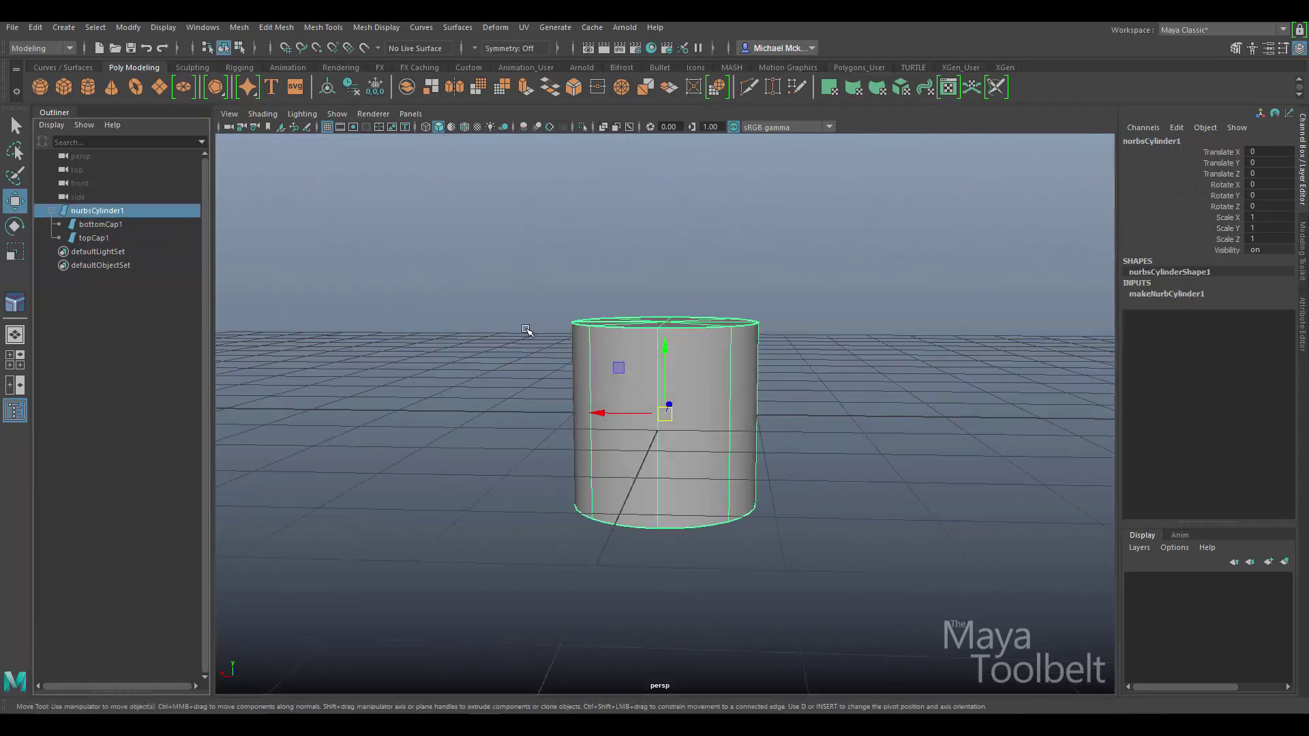
Step: Examine the capped cylinder up close from several angles with its parent surface selected
{"action": "left_click_drag", "start_coordinate": [796, 429], "coordinate": [763, 412], "text": "alt"}
{"action": "left_click_drag", "start_coordinate": [662, 409], "coordinate": [732, 377], "text": "alt"}
{"action": "key", "text": "ctrl+z"}
{"action": "scroll", "coordinate": [584, 380], "scroll_direction": "up", "scroll_amount": 3}
{"action": "left_click", "coordinate": [614, 374]}
{"action": "left_click_drag", "start_coordinate": [686, 451], "coordinate": [793, 560], "text": "alt"}
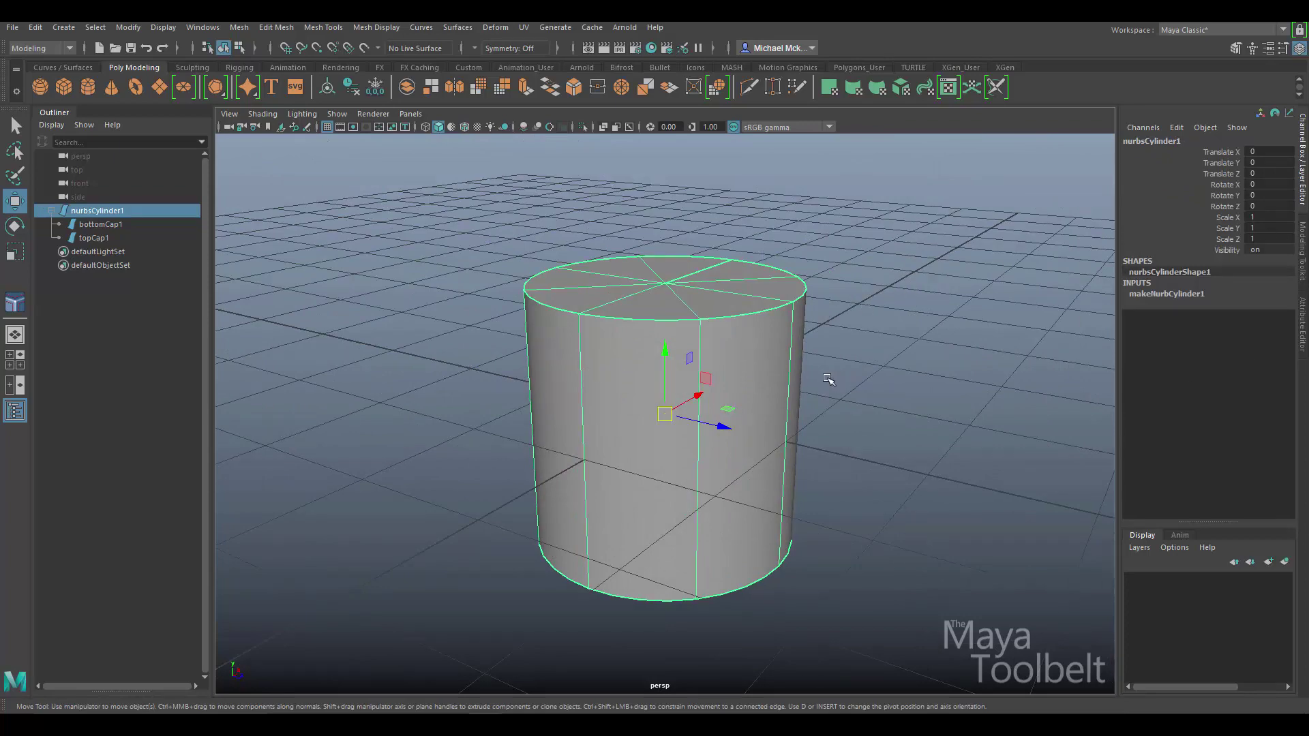
Step: Select the cylinder's top cap and then its bottom cap in the viewport to check them as separate surfaces
{"action": "key", "text": "Down"}
{"action": "mouse_move", "coordinate": [807, 371]}
{"action": "left_mouse_down", "text": "alt"}
{"action": "mouse_move", "coordinate": [833, 400]}
{"action": "mouse_move", "coordinate": [807, 382]}
{"action": "mouse_move", "coordinate": [830, 382]}
{"action": "left_mouse_up", "text": "alt"}
{"action": "left_click", "coordinate": [727, 278]}
{"action": "left_click_drag", "start_coordinate": [775, 452], "coordinate": [754, 503], "text": "alt"}
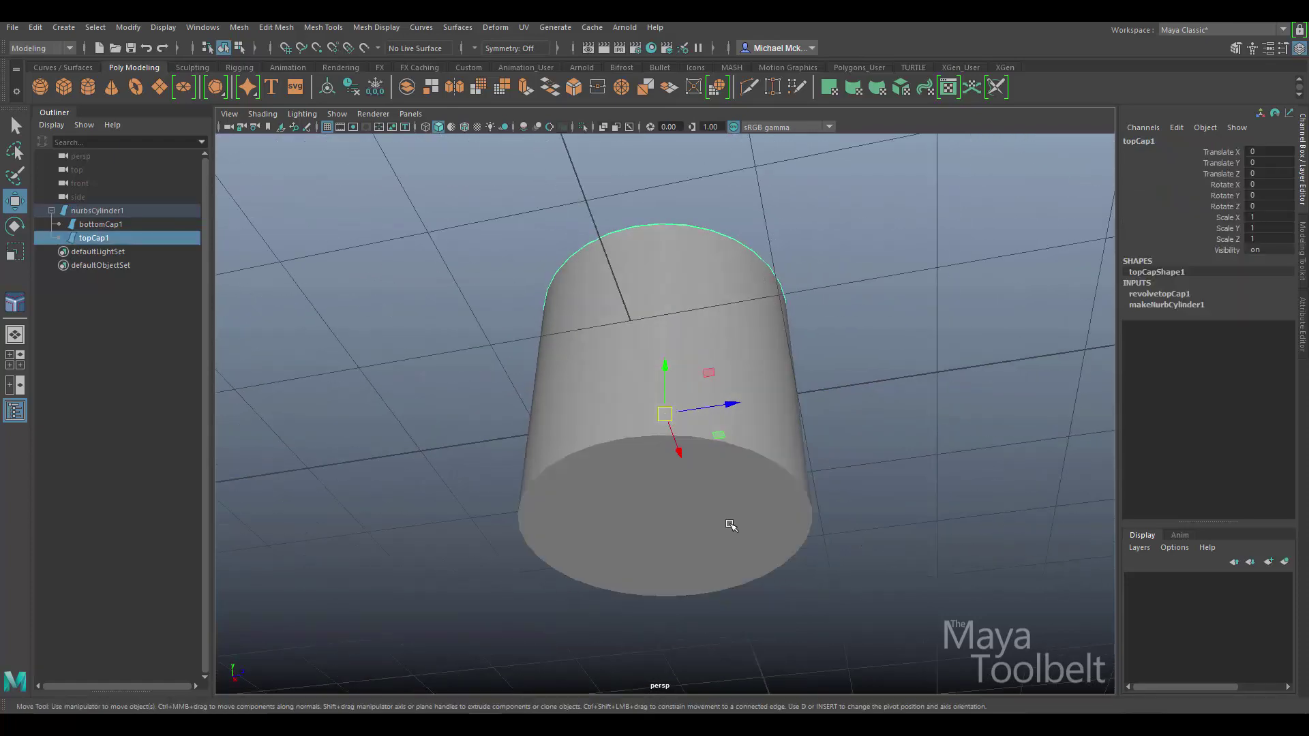
{"action": "left_click", "coordinate": [718, 539]}
{"action": "left_click_drag", "start_coordinate": [897, 382], "coordinate": [874, 430], "text": "alt"}
Step: Move the parent cylinder with its caps freely to about X 0.055, Y 0.269, Z -0.24
{"action": "left_click", "coordinate": [744, 428]}
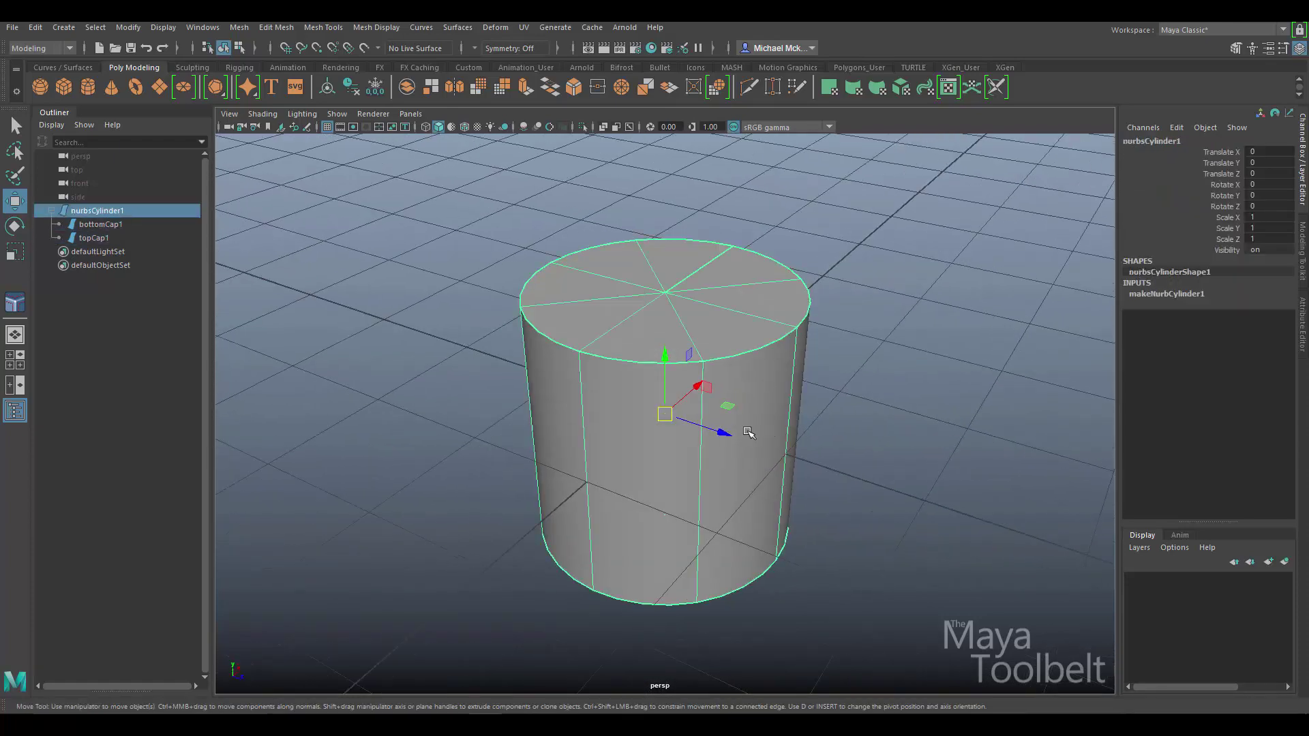
{"action": "left_click_drag", "start_coordinate": [665, 415], "coordinate": [683, 385]}
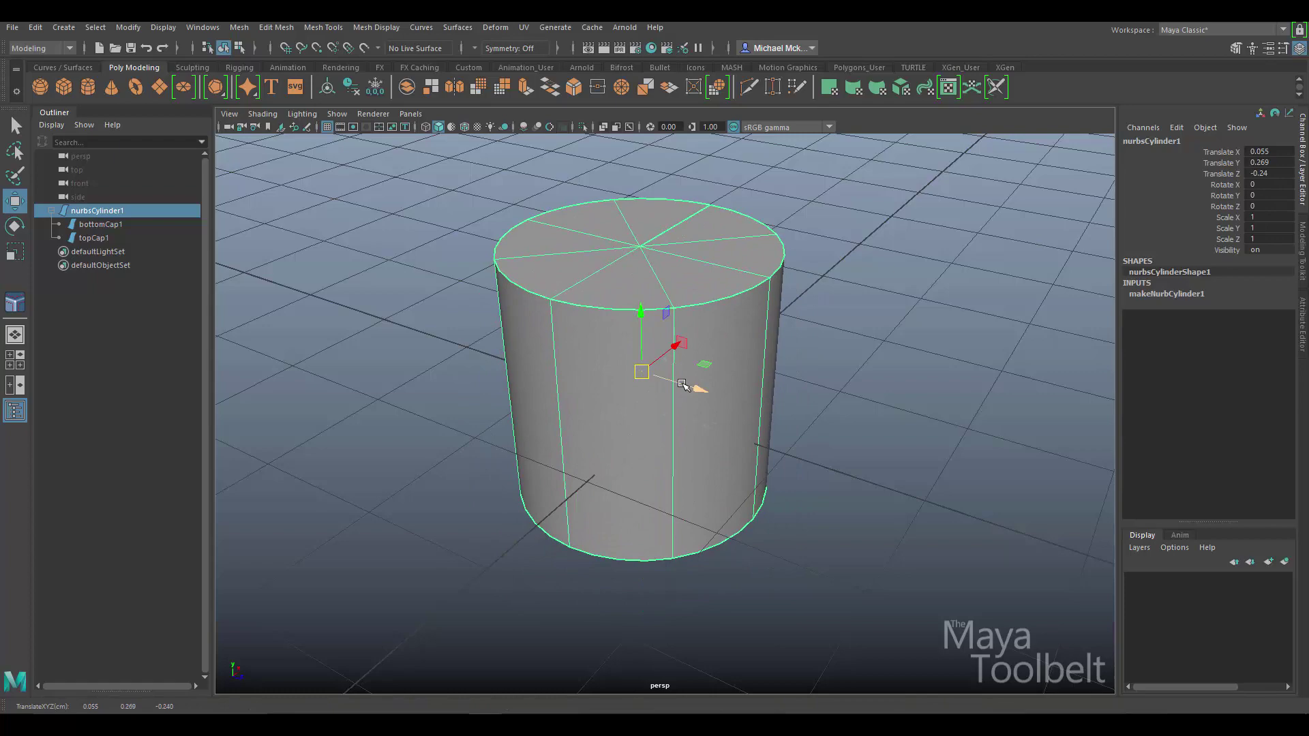
{"action": "left_click_drag", "start_coordinate": [644, 406], "coordinate": [577, 393], "text": "alt"}
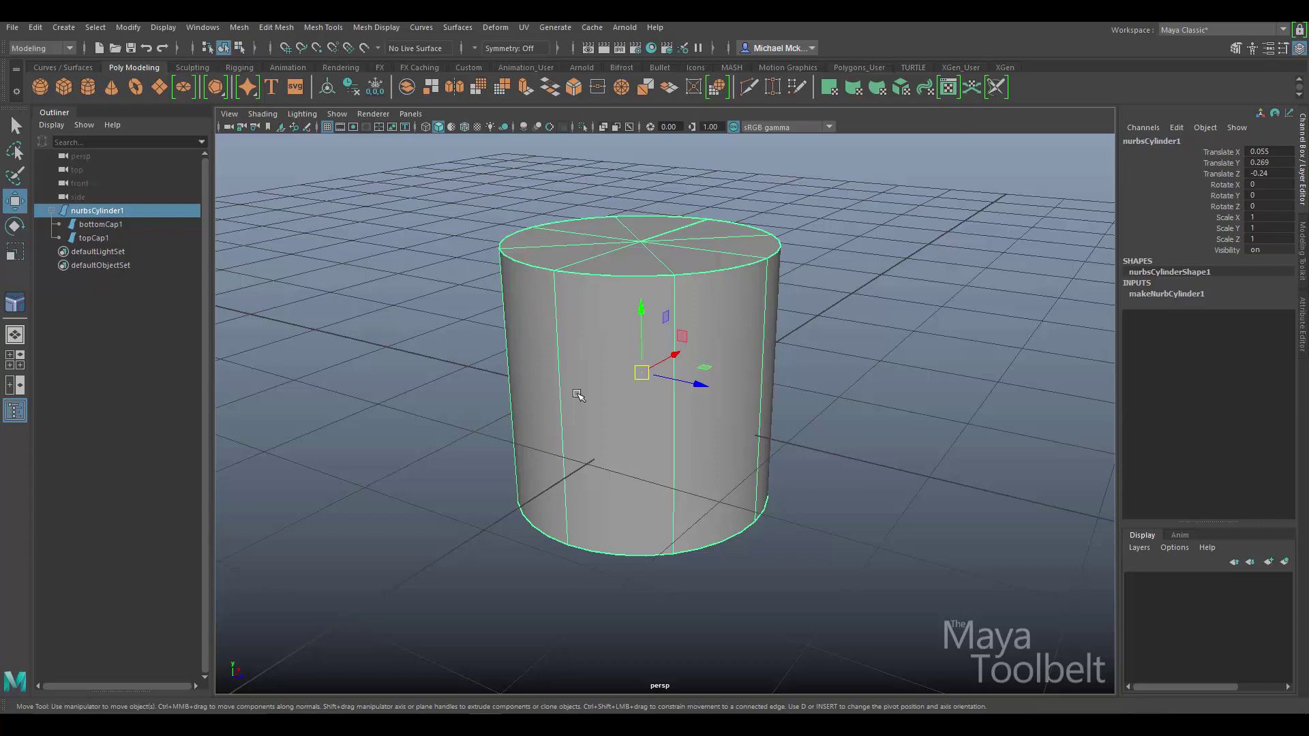
Step: Raise the cylinder's top cap about 0.145 in Y as a separate surface and undo the move
{"action": "left_click_drag", "start_coordinate": [527, 401], "coordinate": [555, 432], "text": "alt"}
{"action": "right_click_drag", "start_coordinate": [555, 433], "coordinate": [795, 358], "text": "alt"}
{"action": "left_click_drag", "start_coordinate": [795, 357], "coordinate": [701, 312], "text": "alt"}
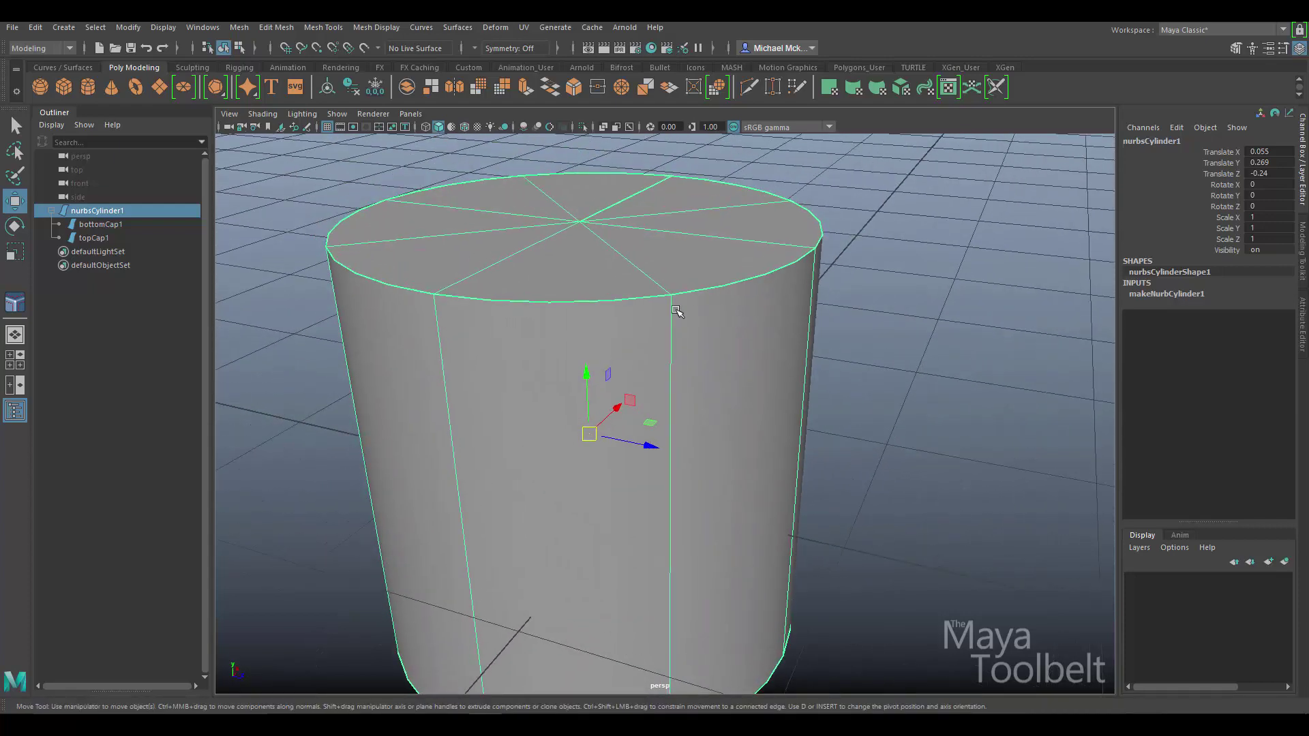
{"action": "left_click", "coordinate": [597, 291]}
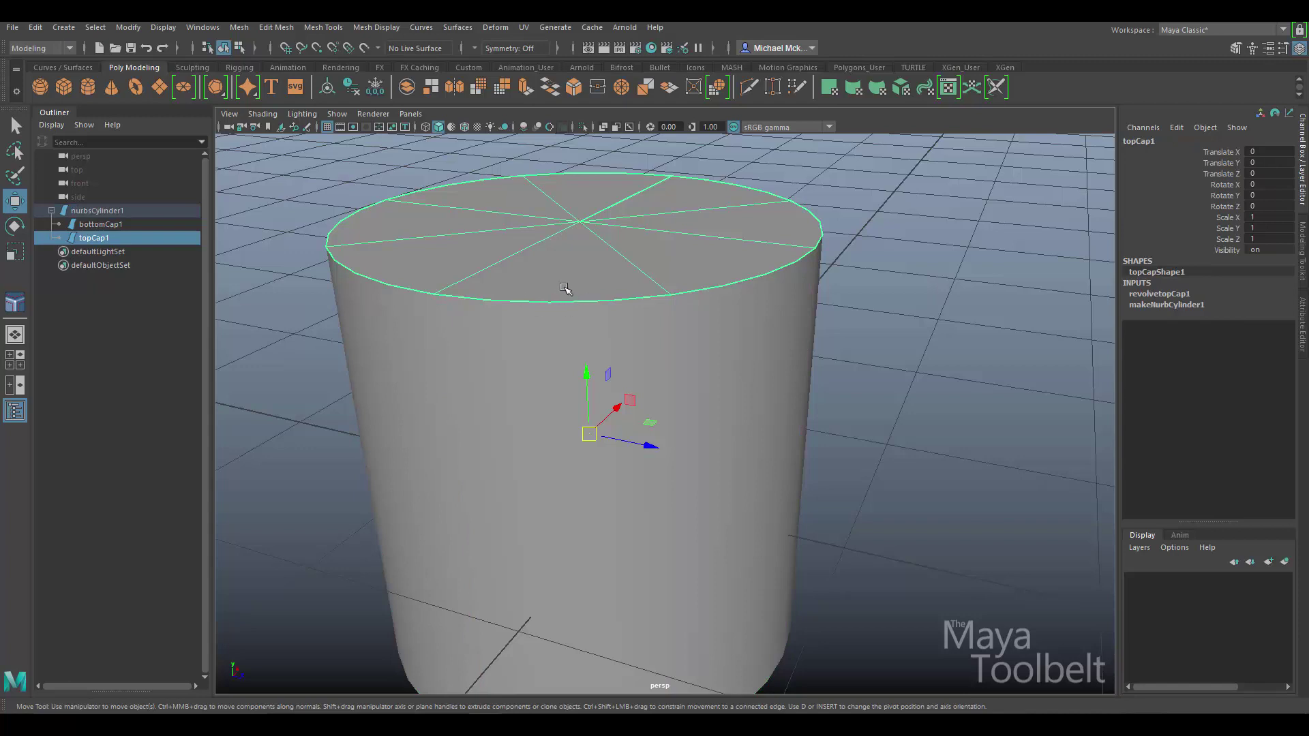
{"action": "key", "text": "4"}
{"action": "key", "text": "5"}
{"action": "key", "text": "5"}
{"action": "mouse_move", "coordinate": [586, 375]}
{"action": "left_mouse_down"}
{"action": "mouse_move", "coordinate": [588, 344]}
{"action": "mouse_move", "coordinate": [777, 305]}
{"action": "mouse_move", "coordinate": [841, 316]}
{"action": "mouse_move", "coordinate": [801, 328]}
{"action": "mouse_move", "coordinate": [791, 299]}
{"action": "left_mouse_up"}
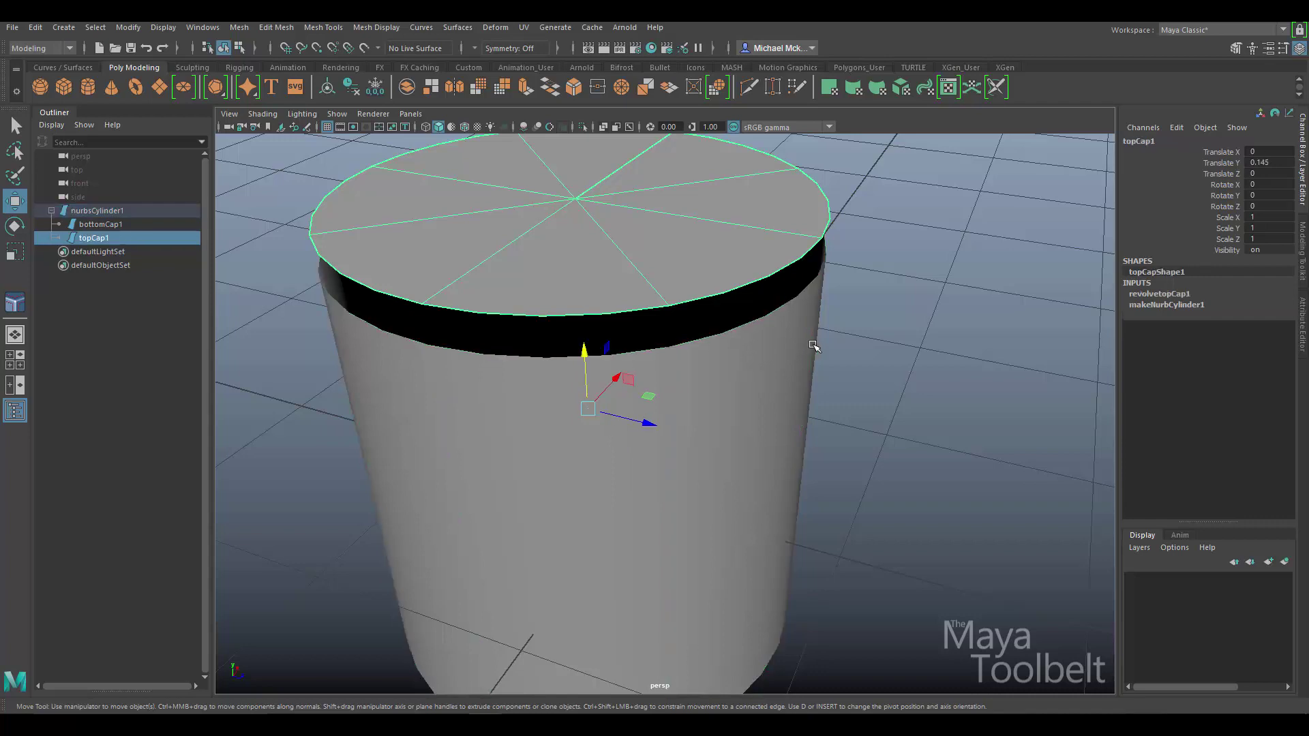
{"action": "key", "text": "ctrl+z"}
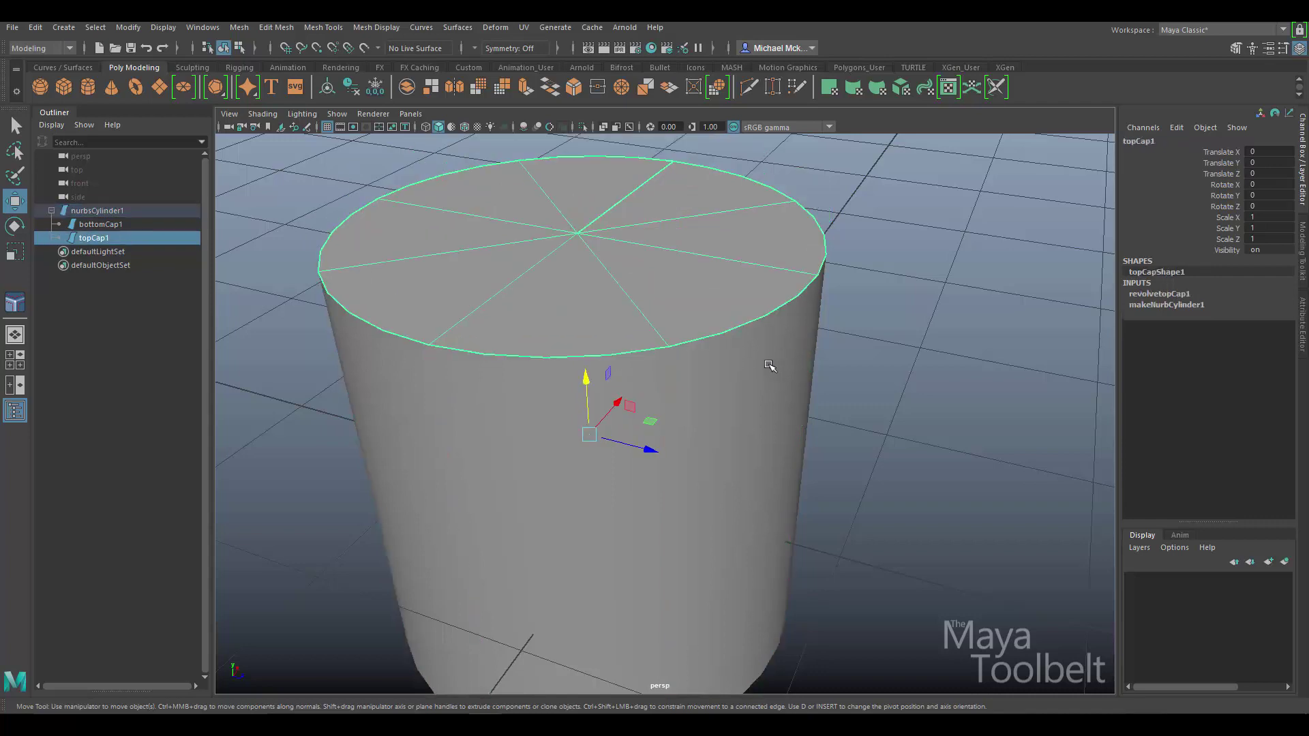
Step: Deselect the cylinder surfaces and show the view in wireframe with the grid hidden
{"action": "left_click", "coordinate": [771, 365]}
{"action": "left_click", "coordinate": [852, 341]}
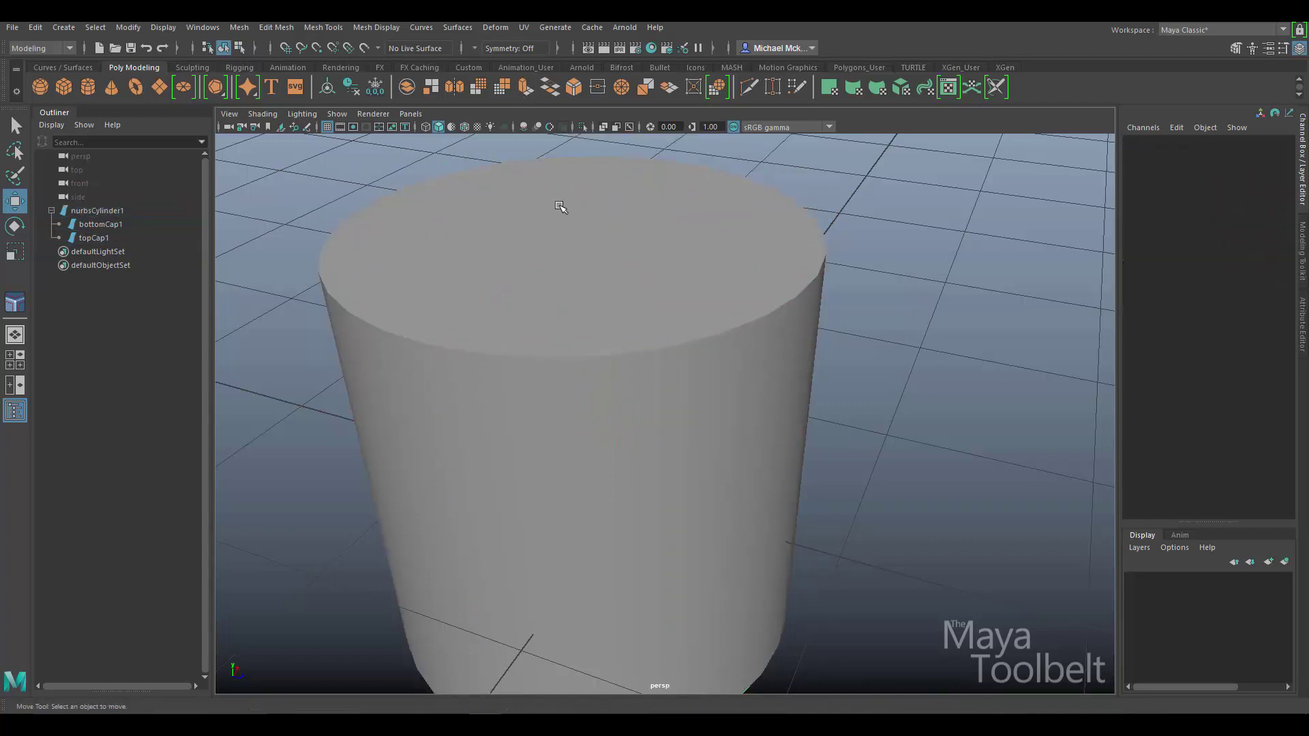
{"action": "key", "text": "4"}
{"action": "mouse_move", "coordinate": [675, 321]}
{"action": "left_mouse_down", "text": "alt"}
{"action": "mouse_move", "coordinate": [672, 307]}
{"action": "mouse_move", "coordinate": [655, 316]}
{"action": "left_mouse_up", "text": "alt"}
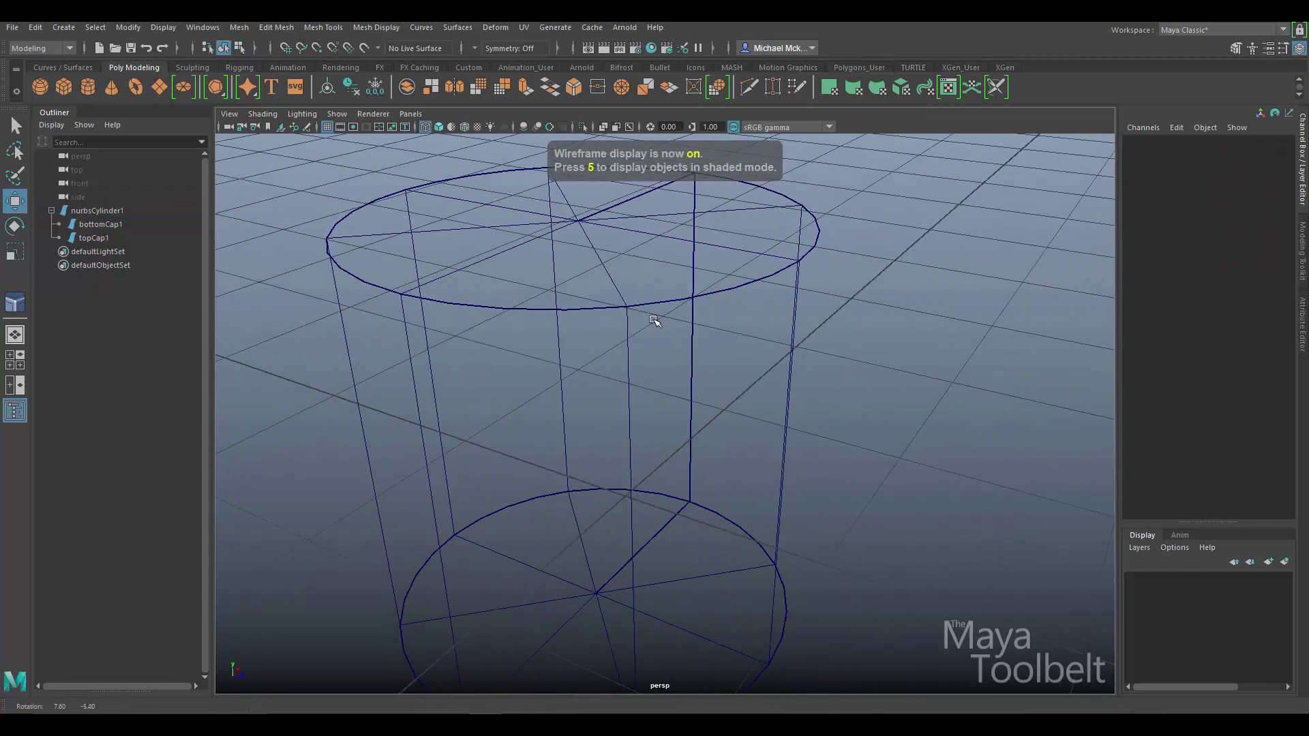
{"action": "left_click", "coordinate": [328, 129]}
{"action": "mouse_move", "coordinate": [761, 300]}
{"action": "left_mouse_down", "text": "alt"}
{"action": "mouse_move", "coordinate": [823, 226]}
{"action": "mouse_move", "coordinate": [762, 288]}
{"action": "mouse_move", "coordinate": [797, 292]}
{"action": "mouse_move", "coordinate": [766, 287]}
{"action": "mouse_move", "coordinate": [751, 330]}
{"action": "mouse_move", "coordinate": [756, 310]}
{"action": "left_mouse_up", "text": "alt"}
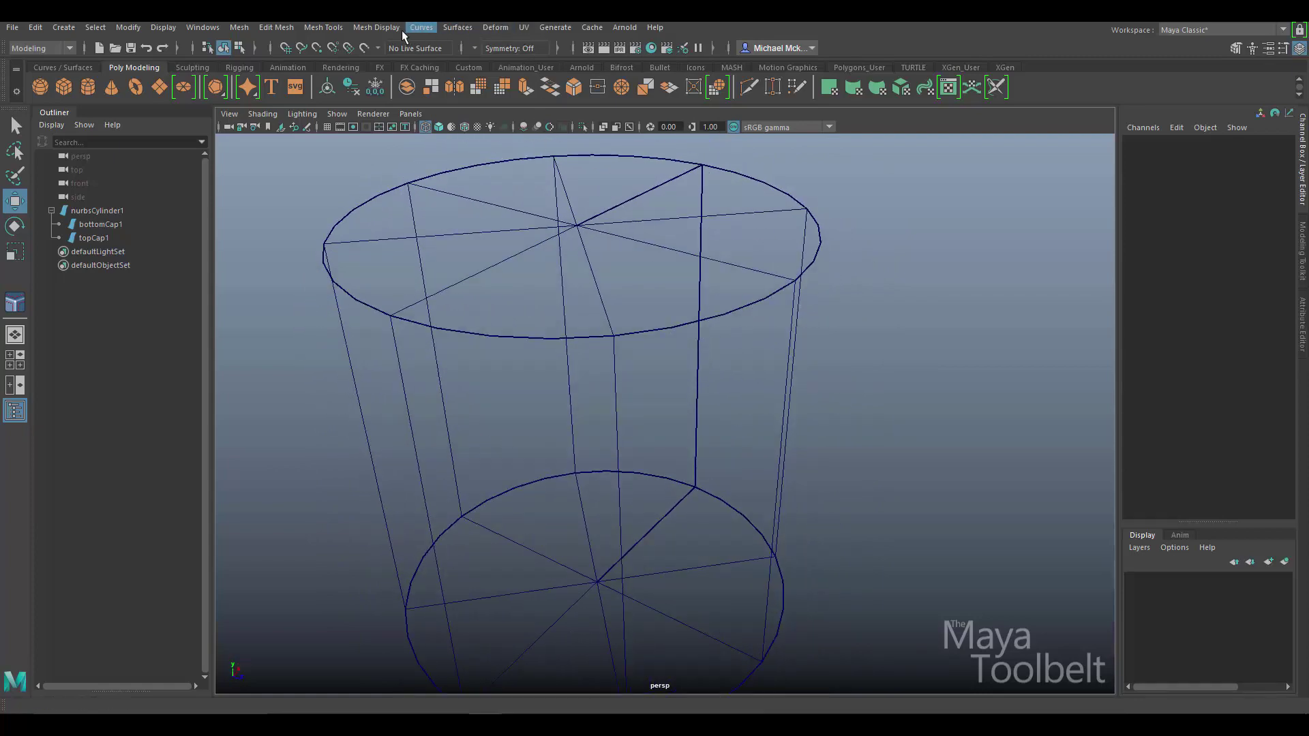
Step: Start the Round Tool and select the pair of edges where the top cap meets the cylinder wall
{"action": "left_click", "coordinate": [455, 27]}
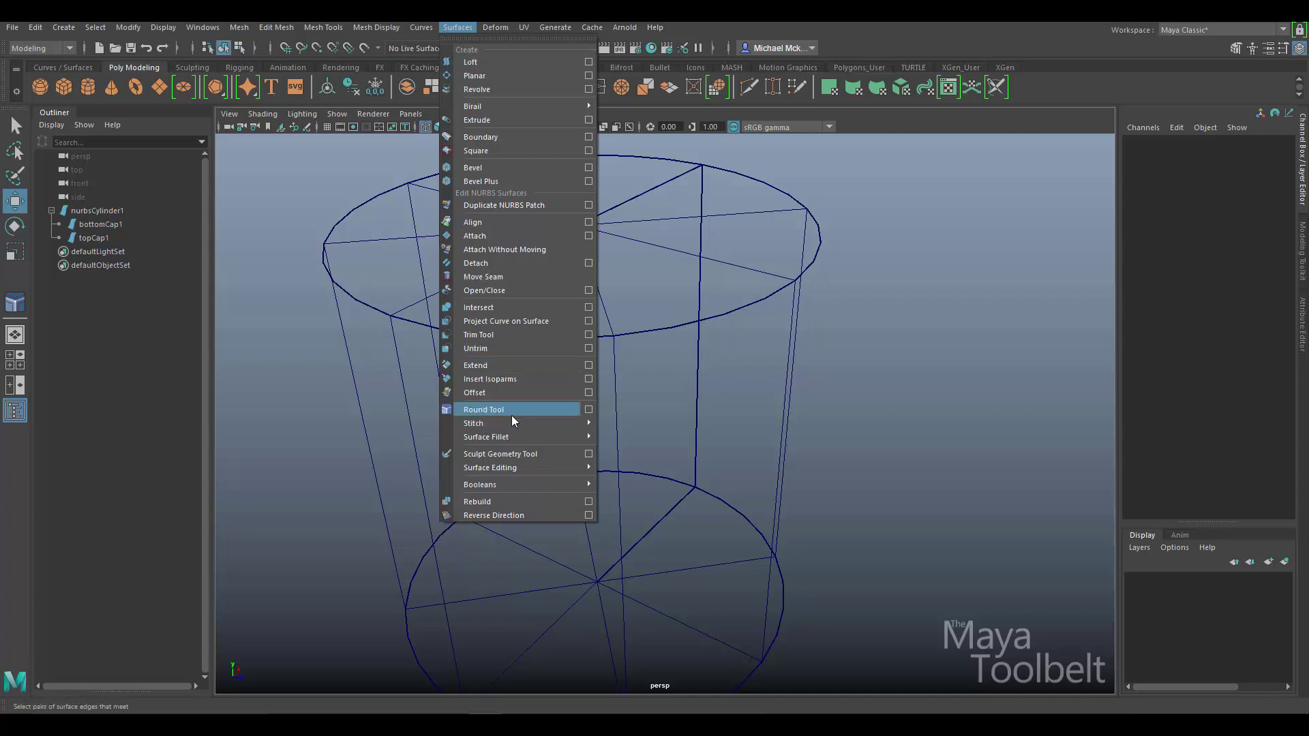
{"action": "left_click", "coordinate": [486, 410]}
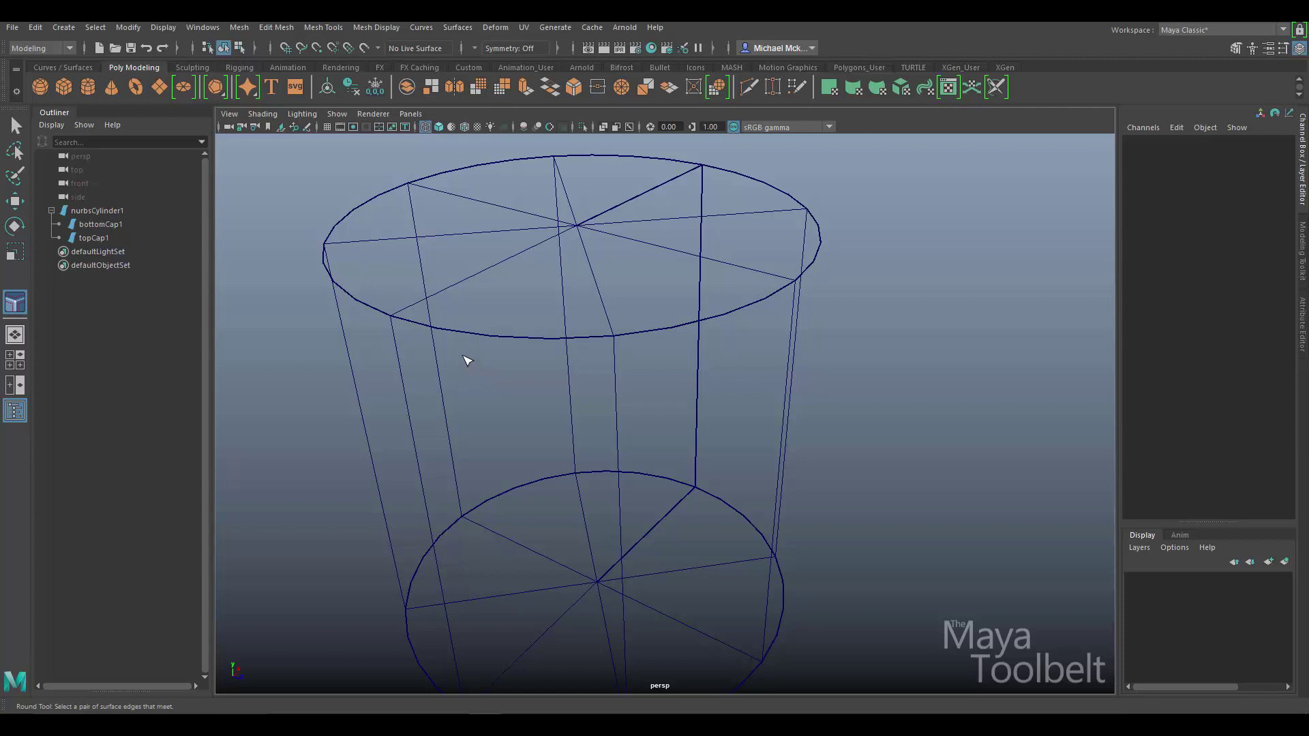
{"action": "left_click_drag", "start_coordinate": [500, 322], "coordinate": [526, 353]}
{"action": "left_click_drag", "start_coordinate": [526, 353], "coordinate": [526, 353]}
{"action": "scroll", "coordinate": [529, 357], "scroll_direction": "down", "scroll_amount": 3}
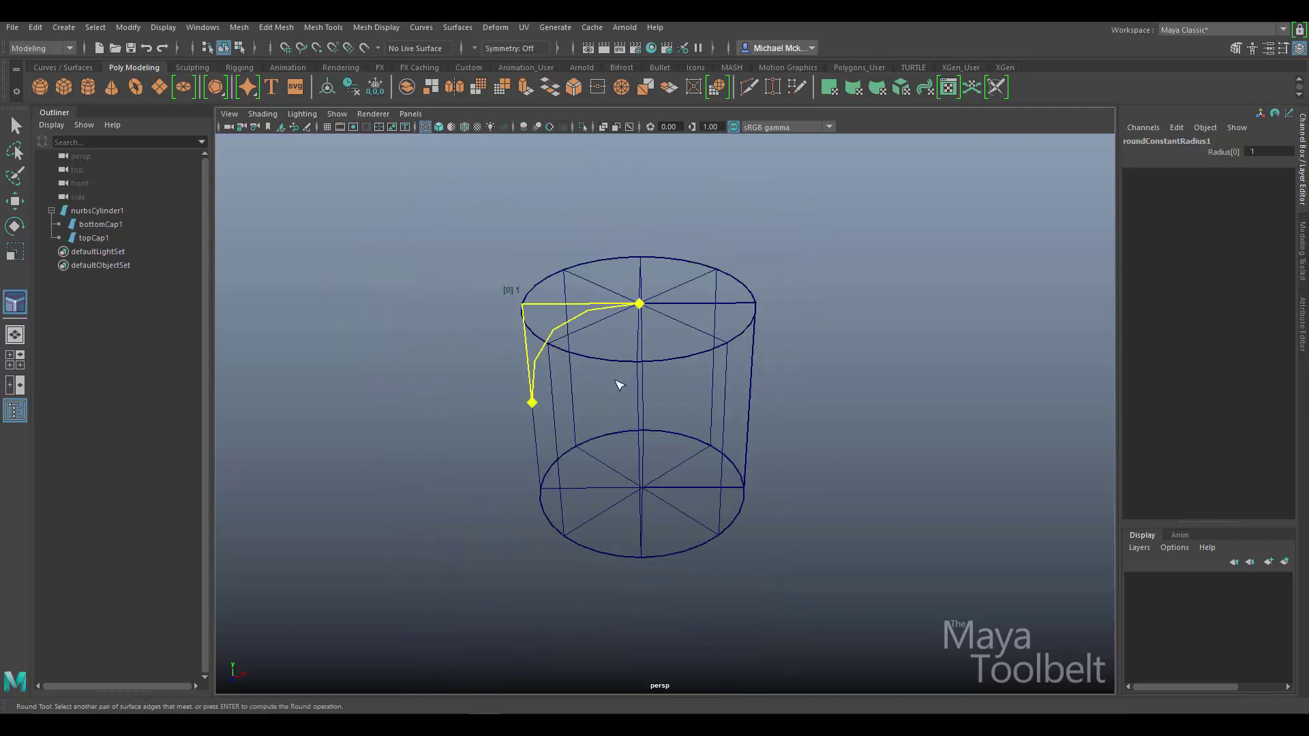
Step: Reduce the radius of the top edge's round to about 0.396 with its viewport manipulator
{"action": "left_click_drag", "start_coordinate": [799, 451], "coordinate": [649, 403], "text": "alt"}
{"action": "scroll", "coordinate": [770, 371], "scroll_direction": "up", "scroll_amount": 3}
{"action": "left_click_drag", "start_coordinate": [771, 370], "coordinate": [728, 383], "text": "alt"}
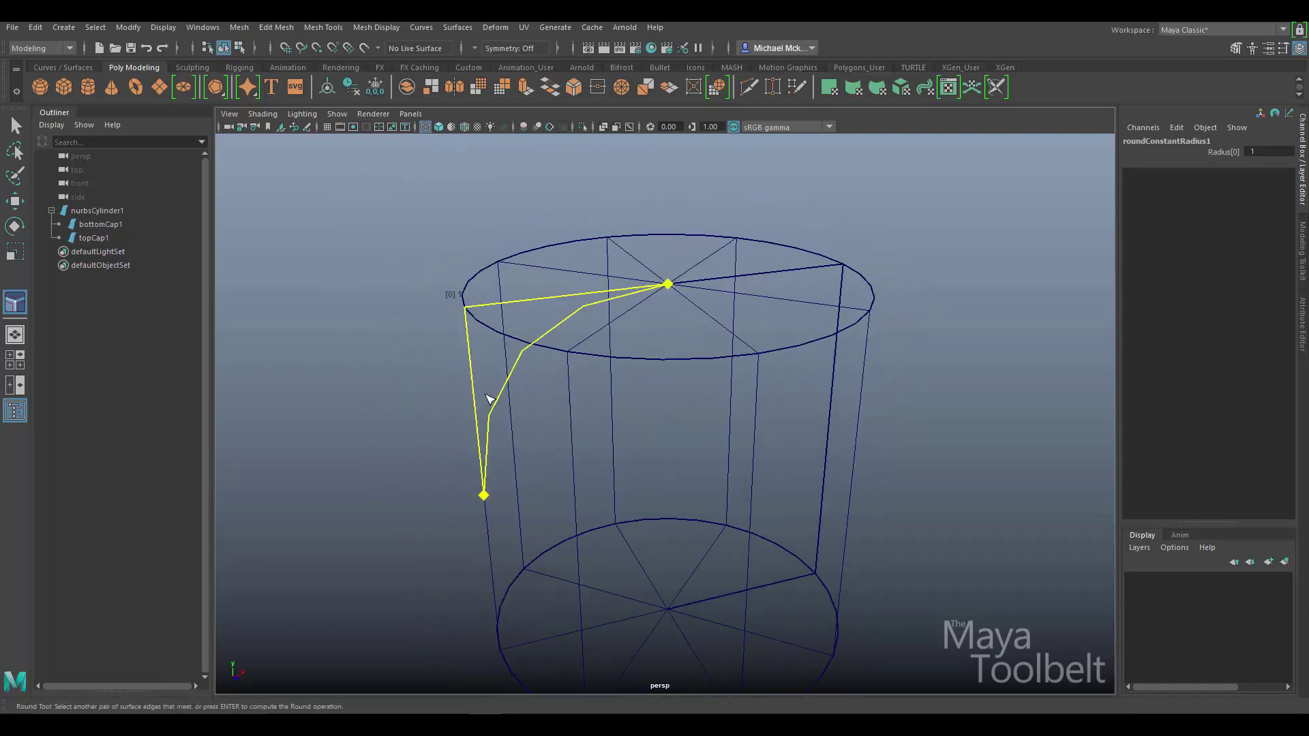
{"action": "left_click_drag", "start_coordinate": [503, 395], "coordinate": [663, 321], "text": "alt"}
{"action": "left_click_drag", "start_coordinate": [645, 380], "coordinate": [660, 416], "text": "alt"}
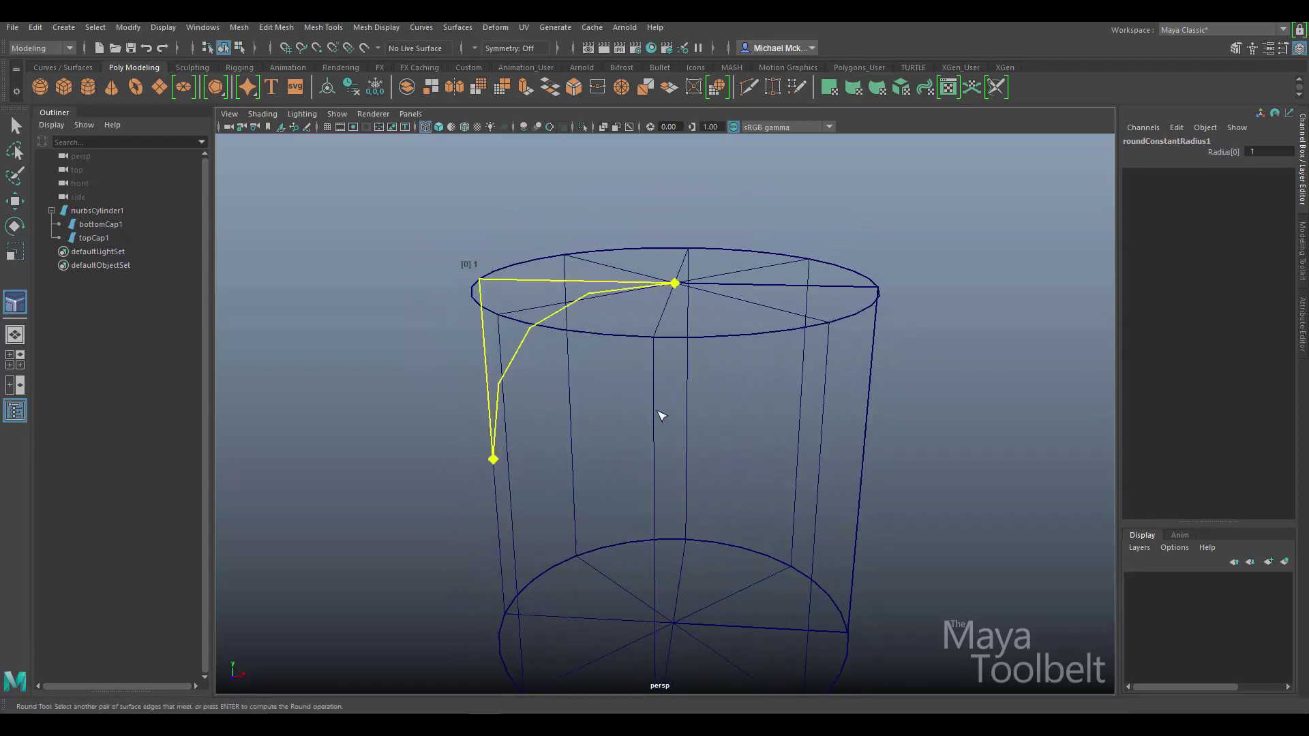
{"action": "left_click_drag", "start_coordinate": [747, 426], "coordinate": [648, 461], "text": "alt"}
{"action": "left_click", "coordinate": [671, 283]}
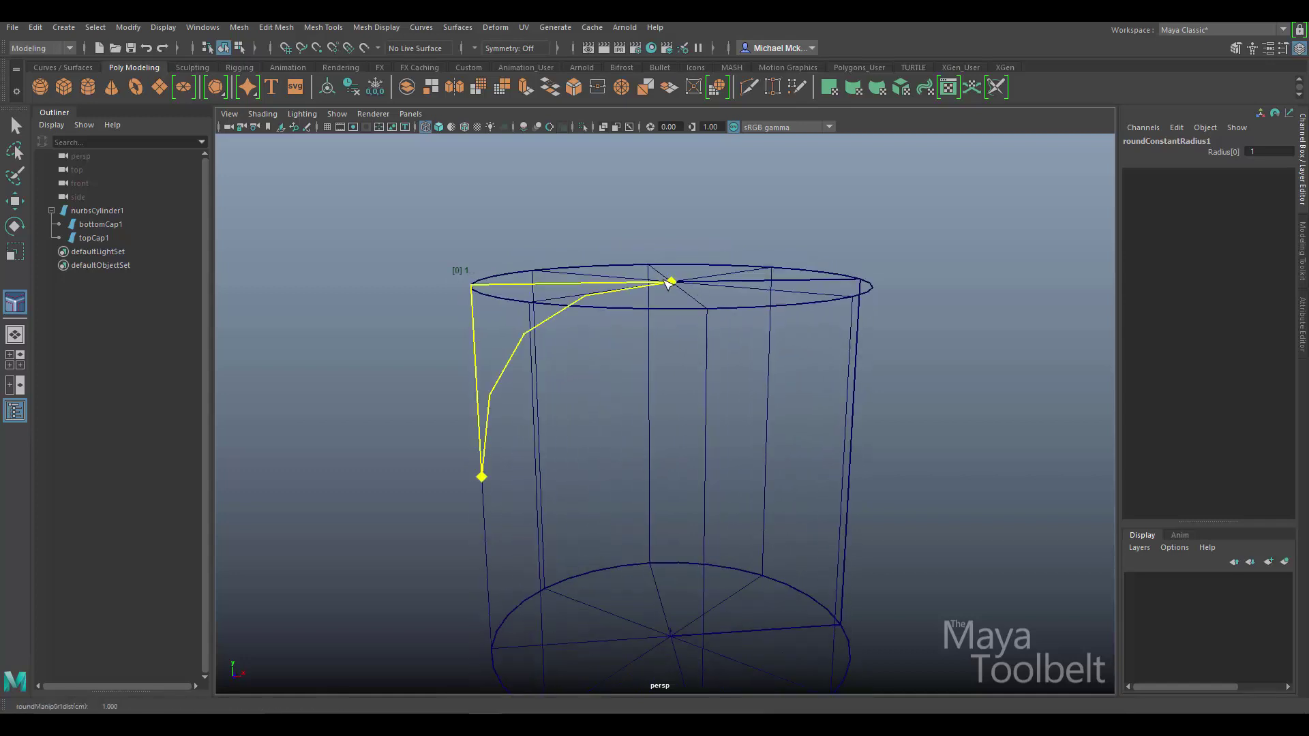
{"action": "left_click_drag", "start_coordinate": [645, 284], "coordinate": [537, 183]}
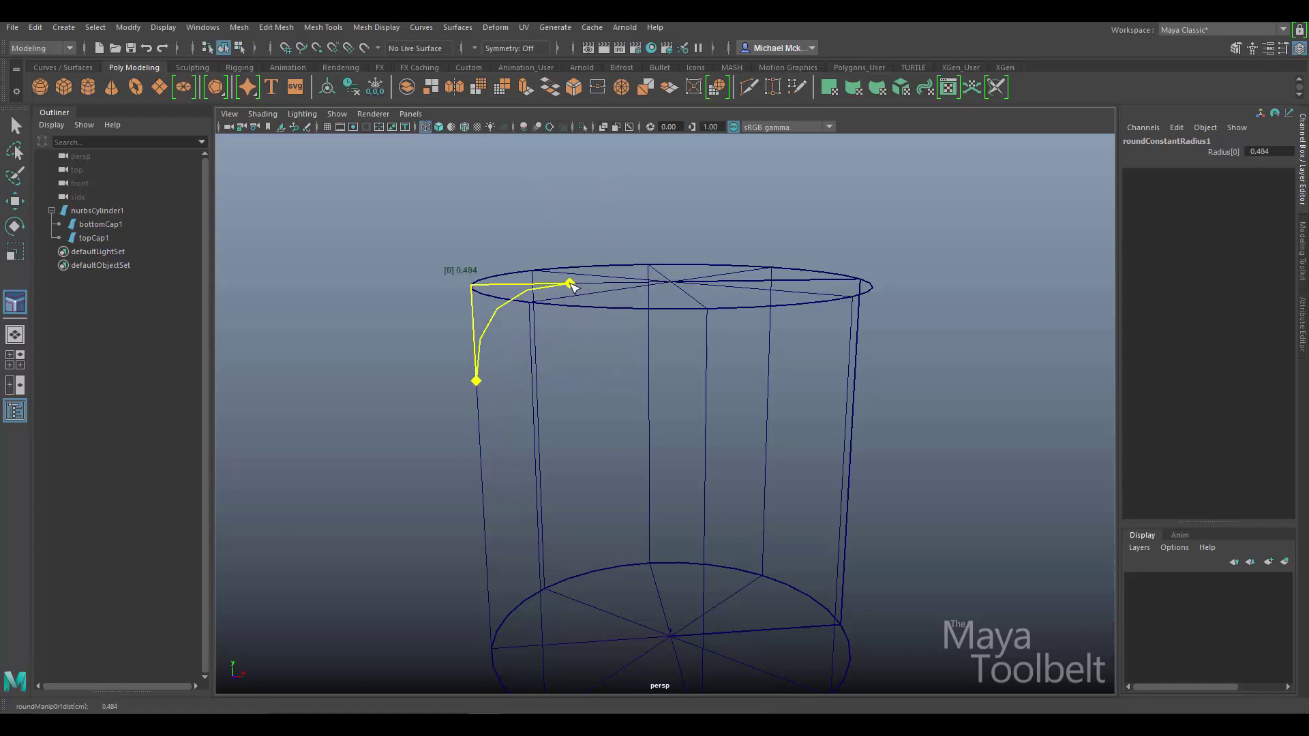
{"action": "left_click_drag", "start_coordinate": [549, 227], "coordinate": [558, 308]}
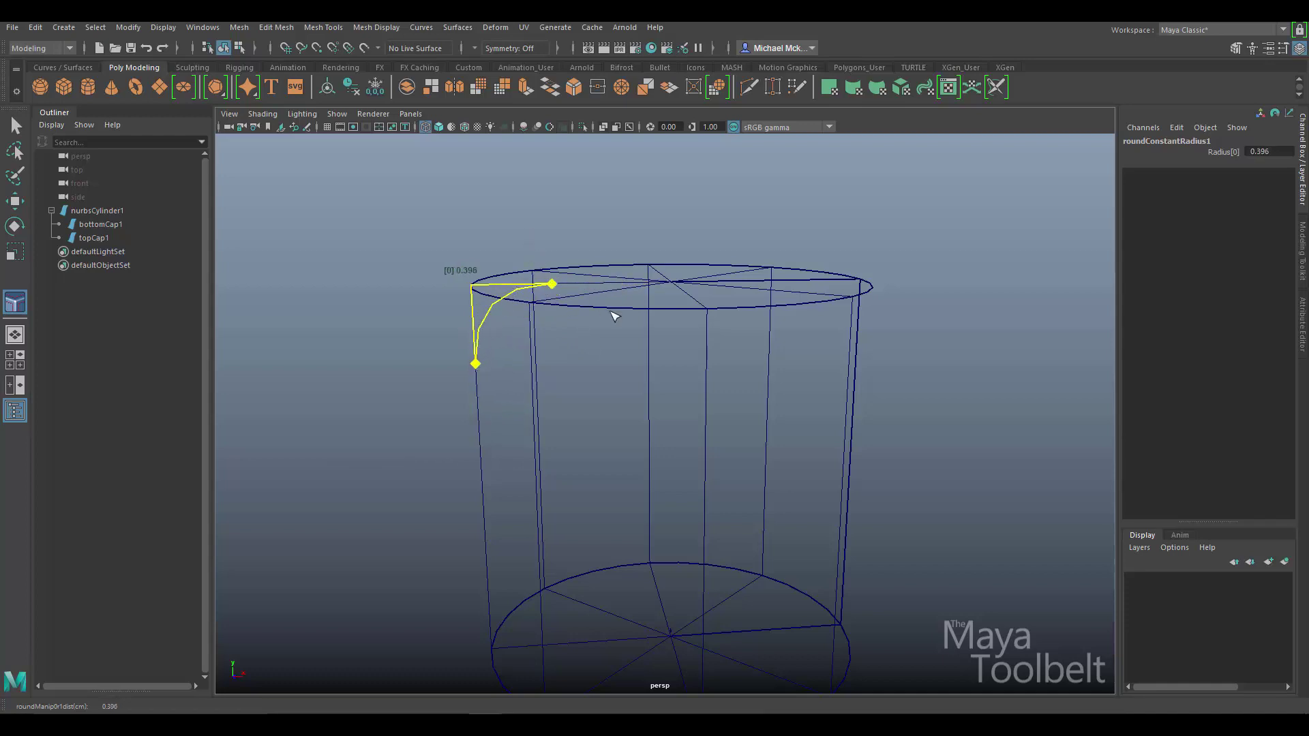
Step: Make the round's radius smaller still, compute the round and display the result shaded
{"action": "left_click_drag", "start_coordinate": [672, 357], "coordinate": [575, 321], "text": "alt"}
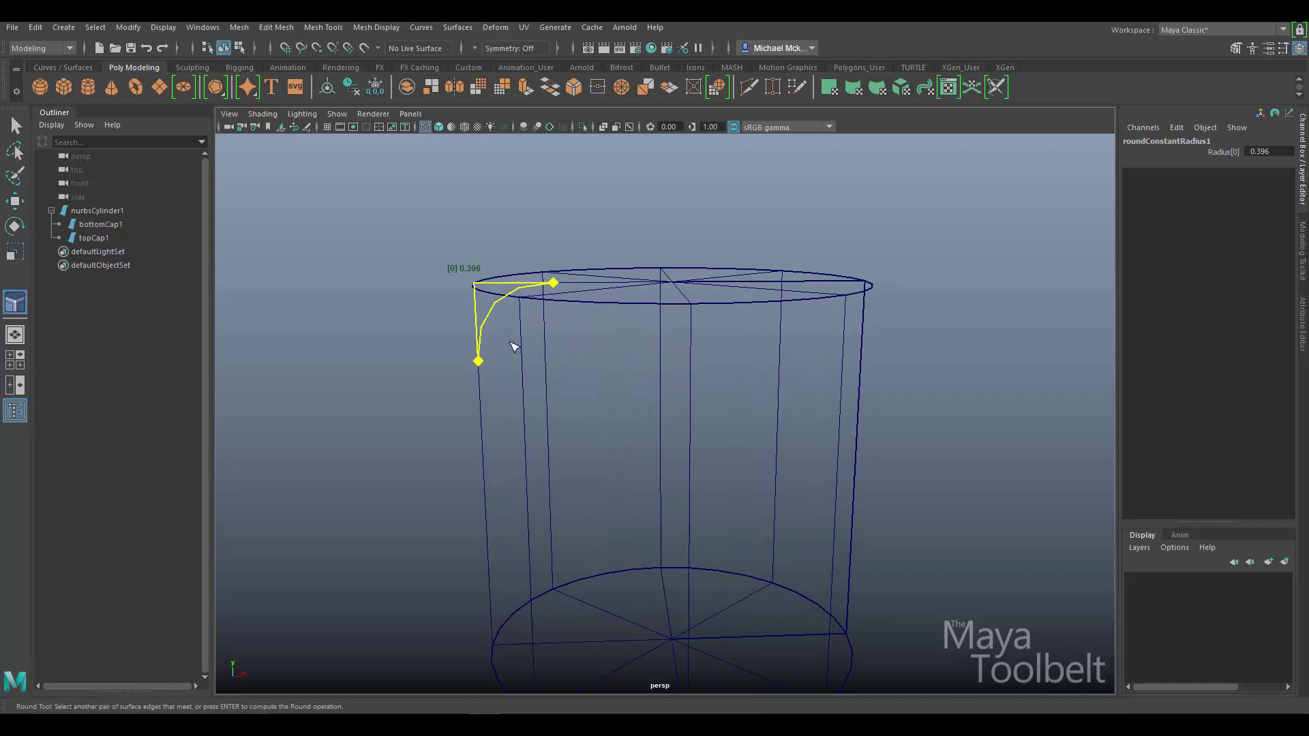
{"action": "mouse_move", "coordinate": [555, 287]}
{"action": "left_mouse_down"}
{"action": "mouse_move", "coordinate": [545, 252]}
{"action": "mouse_move", "coordinate": [623, 335]}
{"action": "mouse_move", "coordinate": [736, 404]}
{"action": "mouse_move", "coordinate": [923, 635]}
{"action": "mouse_move", "coordinate": [862, 535]}
{"action": "mouse_move", "coordinate": [689, 330]}
{"action": "mouse_move", "coordinate": [512, 292]}
{"action": "mouse_move", "coordinate": [503, 217]}
{"action": "mouse_move", "coordinate": [509, 239]}
{"action": "mouse_move", "coordinate": [628, 348]}
{"action": "mouse_move", "coordinate": [639, 386]}
{"action": "mouse_move", "coordinate": [733, 387]}
{"action": "mouse_move", "coordinate": [690, 382]}
{"action": "mouse_move", "coordinate": [685, 337]}
{"action": "mouse_move", "coordinate": [853, 503]}
{"action": "left_mouse_up"}
{"action": "key", "text": "Return"}
{"action": "key", "text": "5"}
Step: Examine the trimmed top cap and the rounded rim up close by selecting each surface in the viewport
{"action": "left_click", "coordinate": [684, 337]}
{"action": "scroll", "coordinate": [842, 425], "scroll_direction": "up", "scroll_amount": 3}
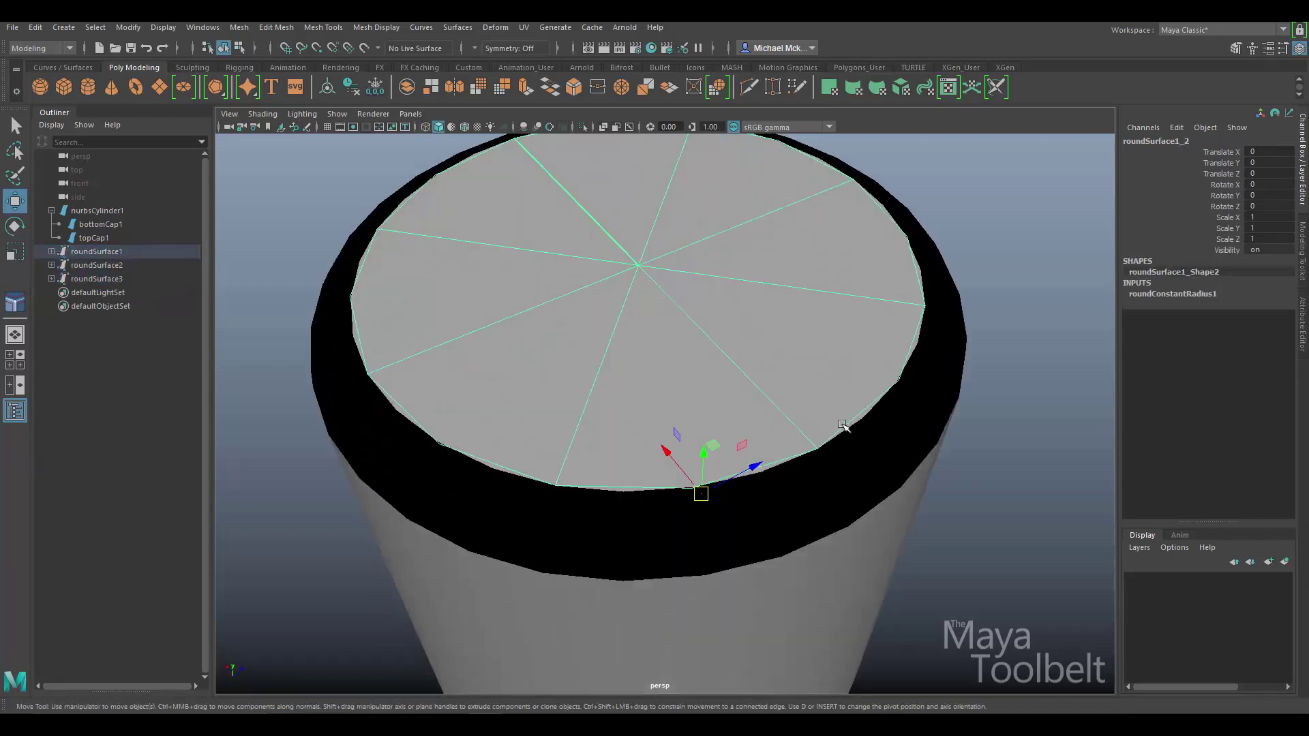
{"action": "left_click", "coordinate": [870, 556]}
{"action": "left_click", "coordinate": [914, 482]}
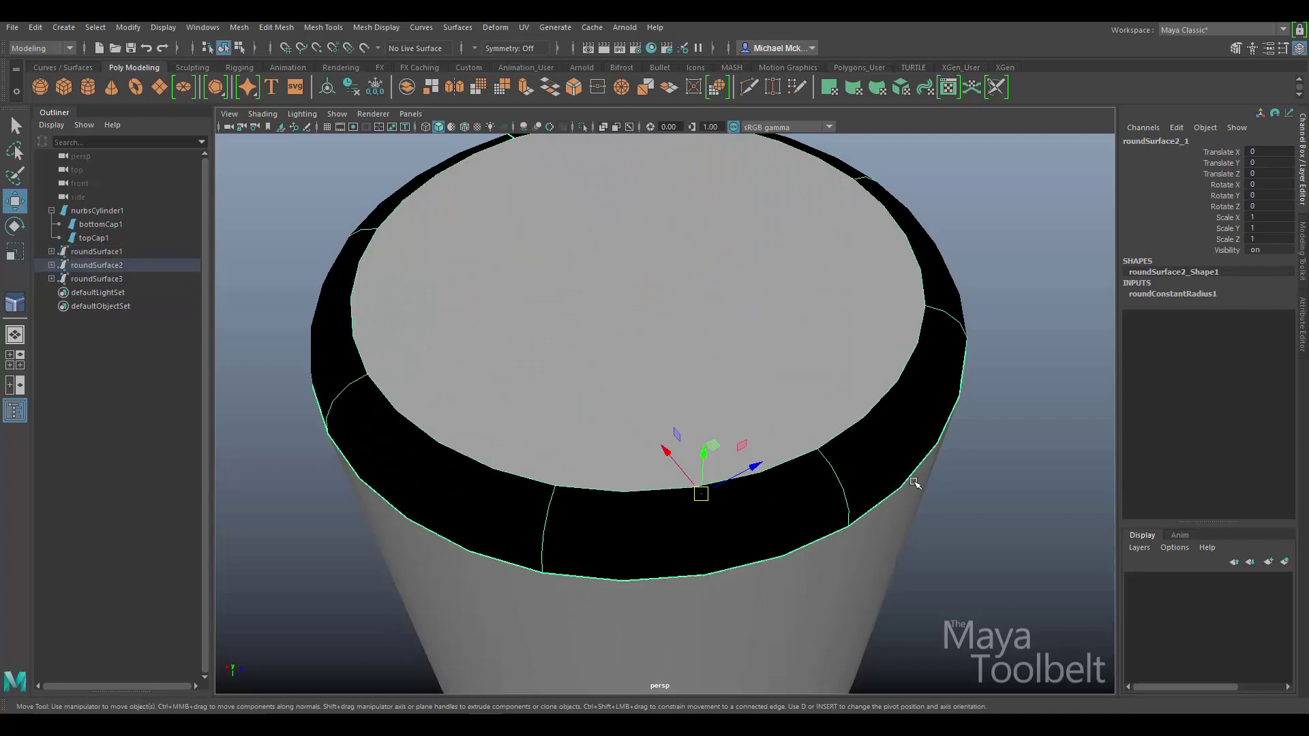
{"action": "left_click_drag", "start_coordinate": [1014, 454], "coordinate": [920, 300], "text": "alt"}
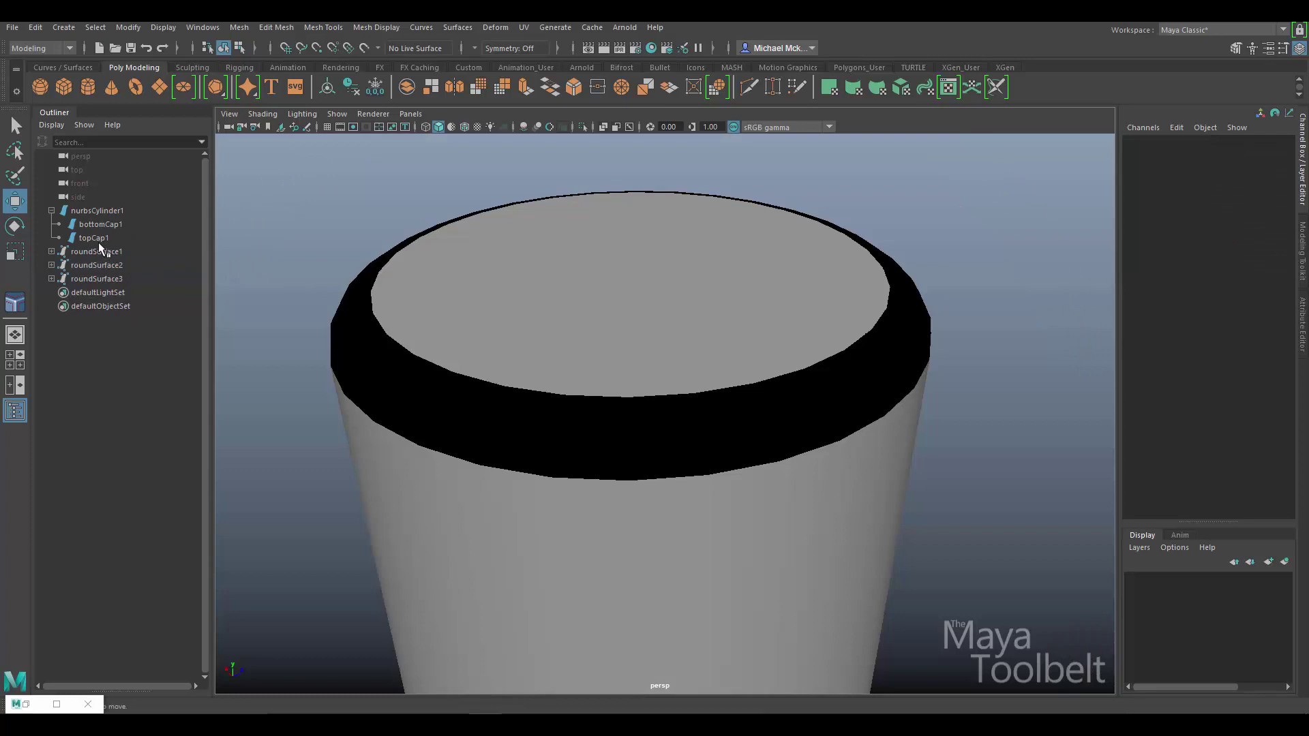
Step: Check the cylinder, its two caps and the three roundSurface groups one by one in the Outliner
{"action": "left_click", "coordinate": [101, 212]}
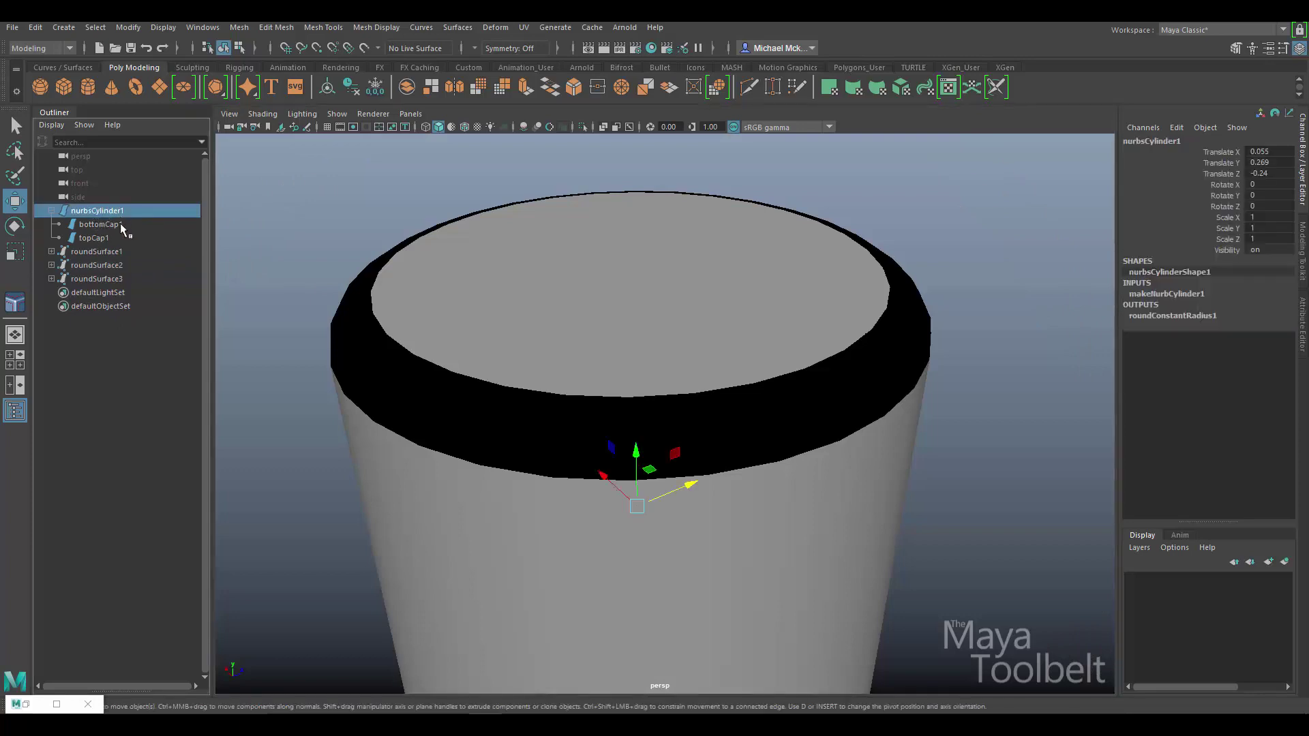
{"action": "left_click", "coordinate": [120, 223]}
{"action": "left_click", "coordinate": [116, 239]}
{"action": "double_click", "coordinate": [94, 252]}
{"action": "left_click", "coordinate": [101, 269]}
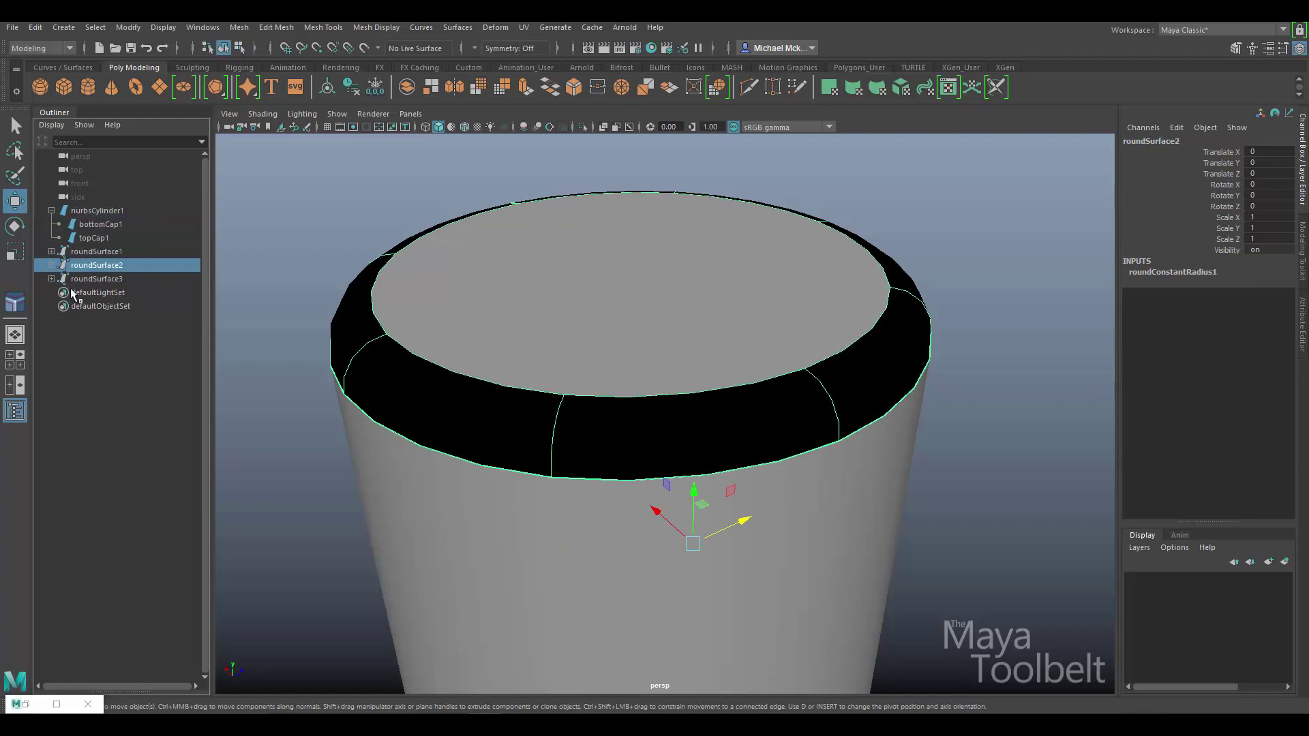
{"action": "left_click", "coordinate": [104, 281]}
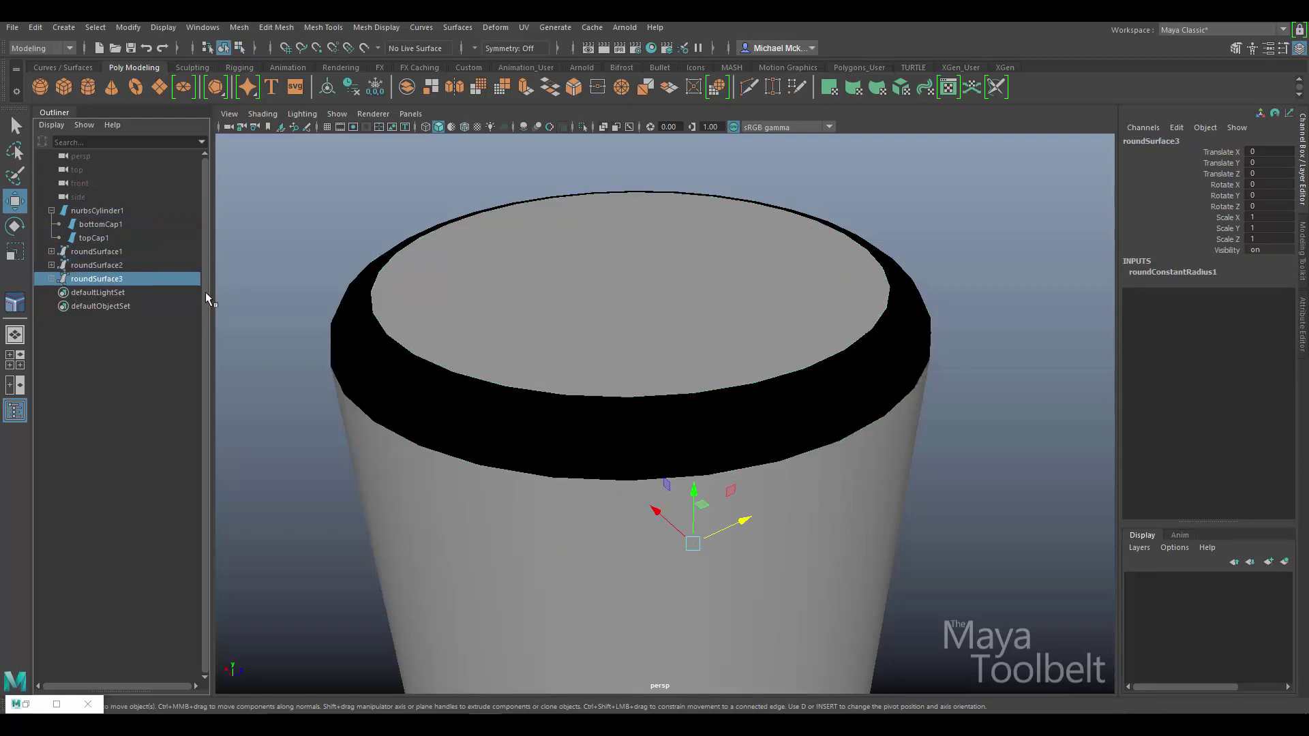
Step: Move the rounded rim surface away from the cylinder to about X -1.006, Z 1.401 and view it from below
{"action": "left_click", "coordinate": [578, 366]}
{"action": "scroll", "coordinate": [883, 462], "scroll_direction": "down", "scroll_amount": 5}
{"action": "mouse_move", "coordinate": [883, 462]}
{"action": "left_mouse_down", "text": "alt"}
{"action": "mouse_move", "coordinate": [871, 345]}
{"action": "mouse_move", "coordinate": [877, 482]}
{"action": "mouse_move", "coordinate": [876, 471]}
{"action": "left_mouse_up", "text": "alt"}
{"action": "left_click", "coordinate": [701, 399]}
{"action": "middle_click_drag", "start_coordinate": [700, 399], "coordinate": [1009, 482]}
{"action": "left_click_drag", "start_coordinate": [1008, 483], "coordinate": [952, 244], "text": "alt"}
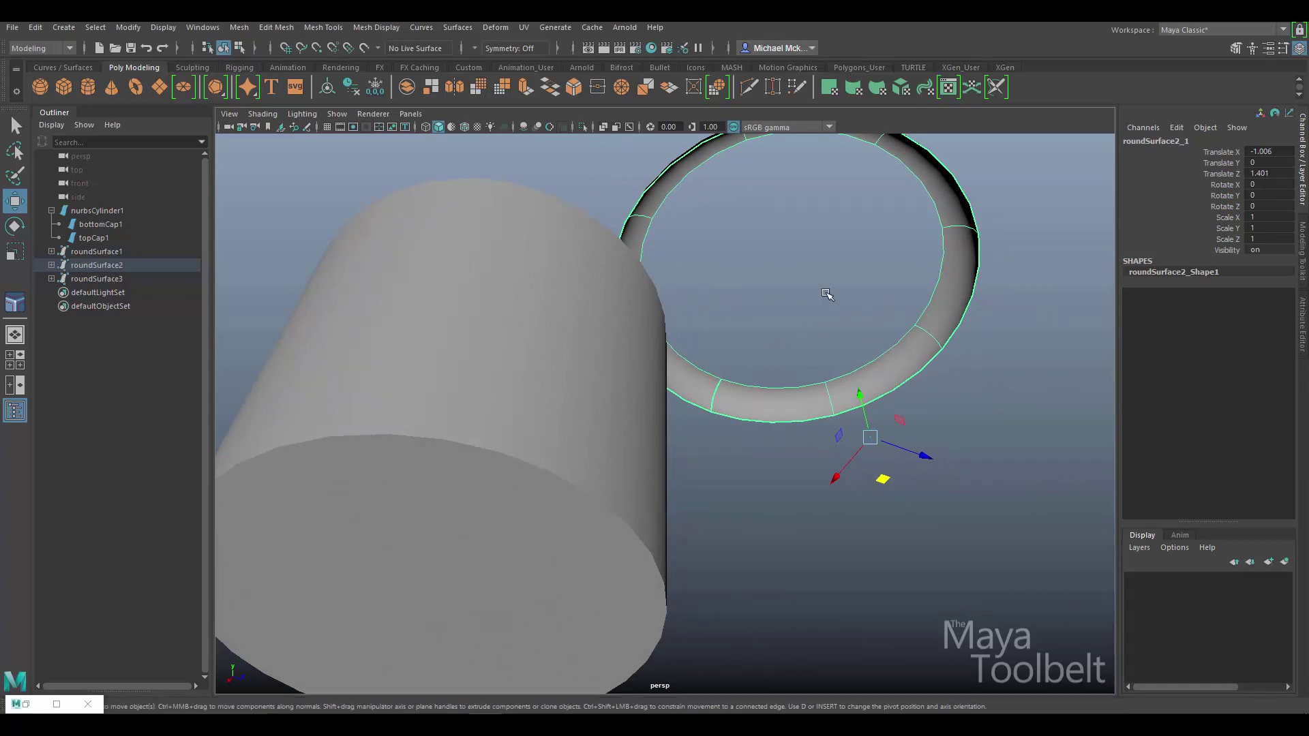
Step: Undo the rounded rim's move away from the cylinder, keeping the rim surface selected
{"action": "key", "text": "ctrl+z"}
{"action": "key", "text": "ctrl+z"}
{"action": "key", "text": "ctrl+z"}
{"action": "key", "text": "ctrl+z"}
{"action": "key", "text": "ctrl+z"}
{"action": "key", "text": "ctrl+z"}
{"action": "left_click_drag", "start_coordinate": [703, 422], "coordinate": [856, 356], "text": "alt"}
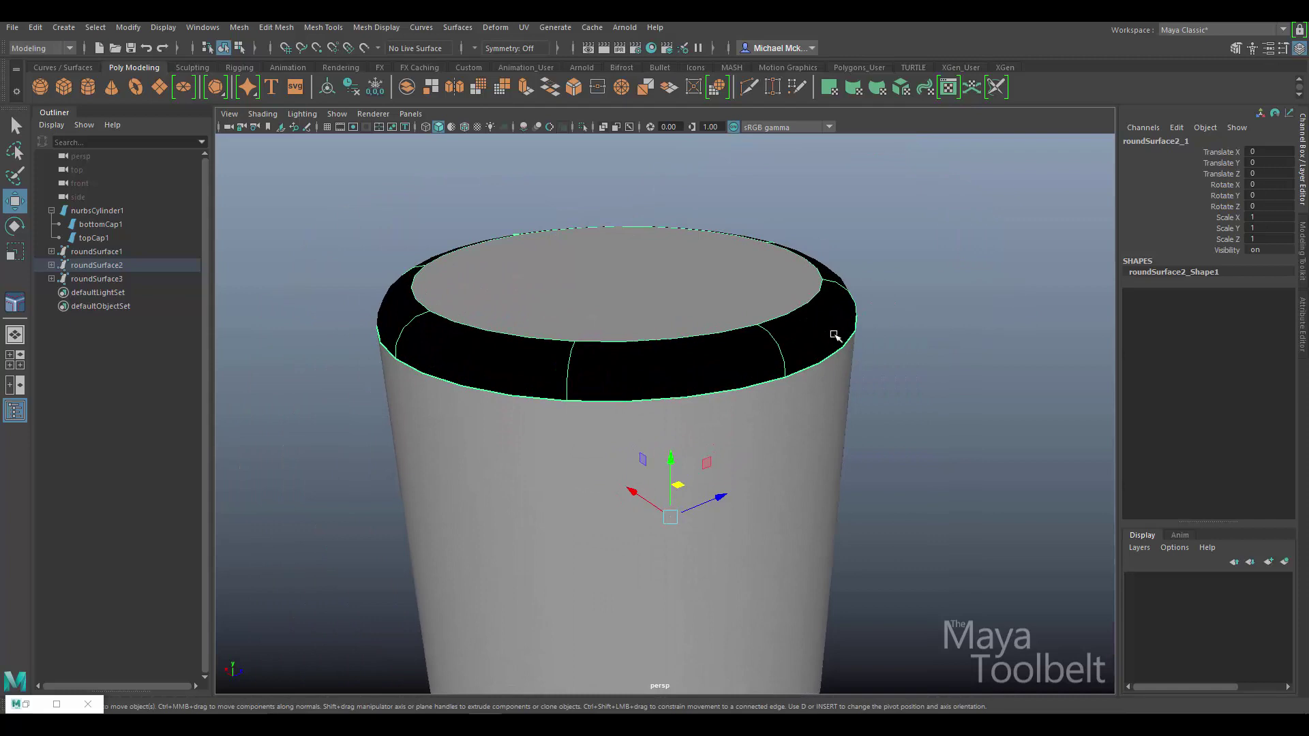
{"action": "mouse_move", "coordinate": [802, 389]}
{"action": "left_mouse_down", "text": "alt"}
{"action": "mouse_move", "coordinate": [816, 413]}
{"action": "mouse_move", "coordinate": [807, 395]}
{"action": "left_mouse_up", "text": "alt"}
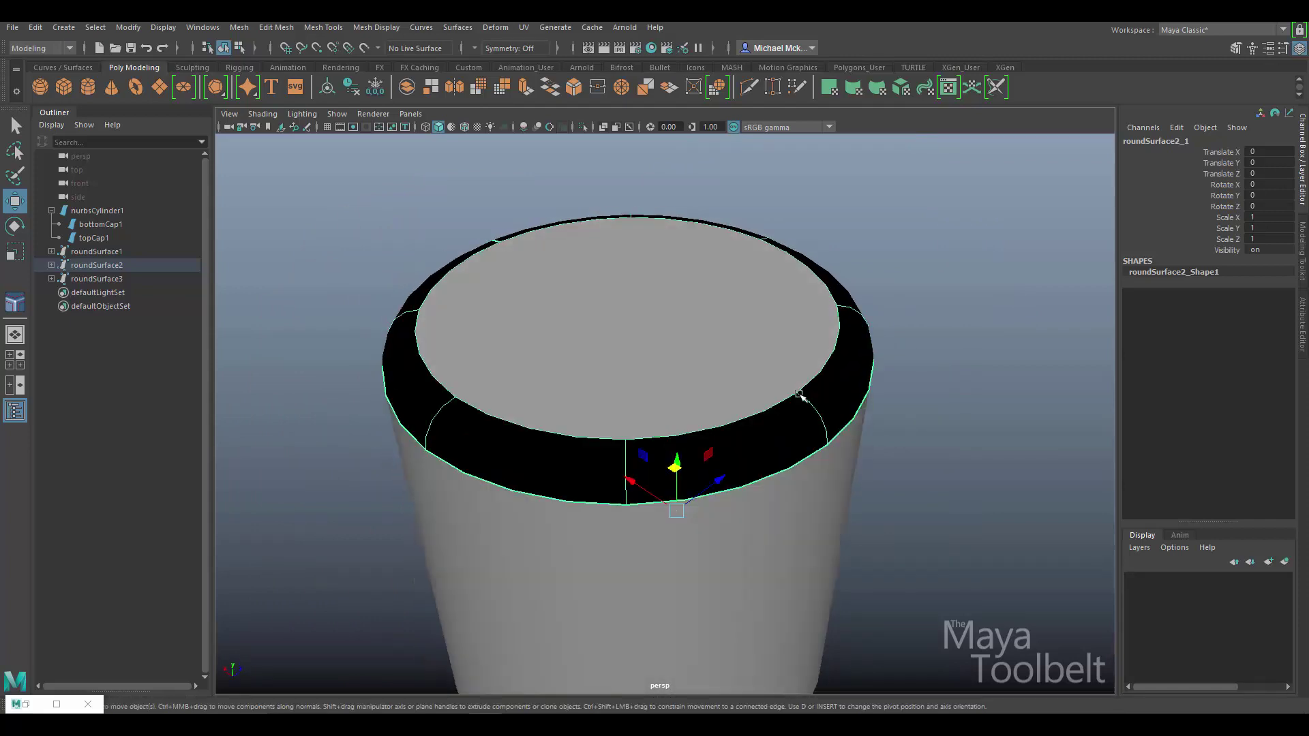
{"action": "key", "text": "ctrl+z"}
Step: Reverse the rounded rim's surface direction in U, using the Reverse Surface Direction tool's default settings
{"action": "left_click", "coordinate": [456, 27]}
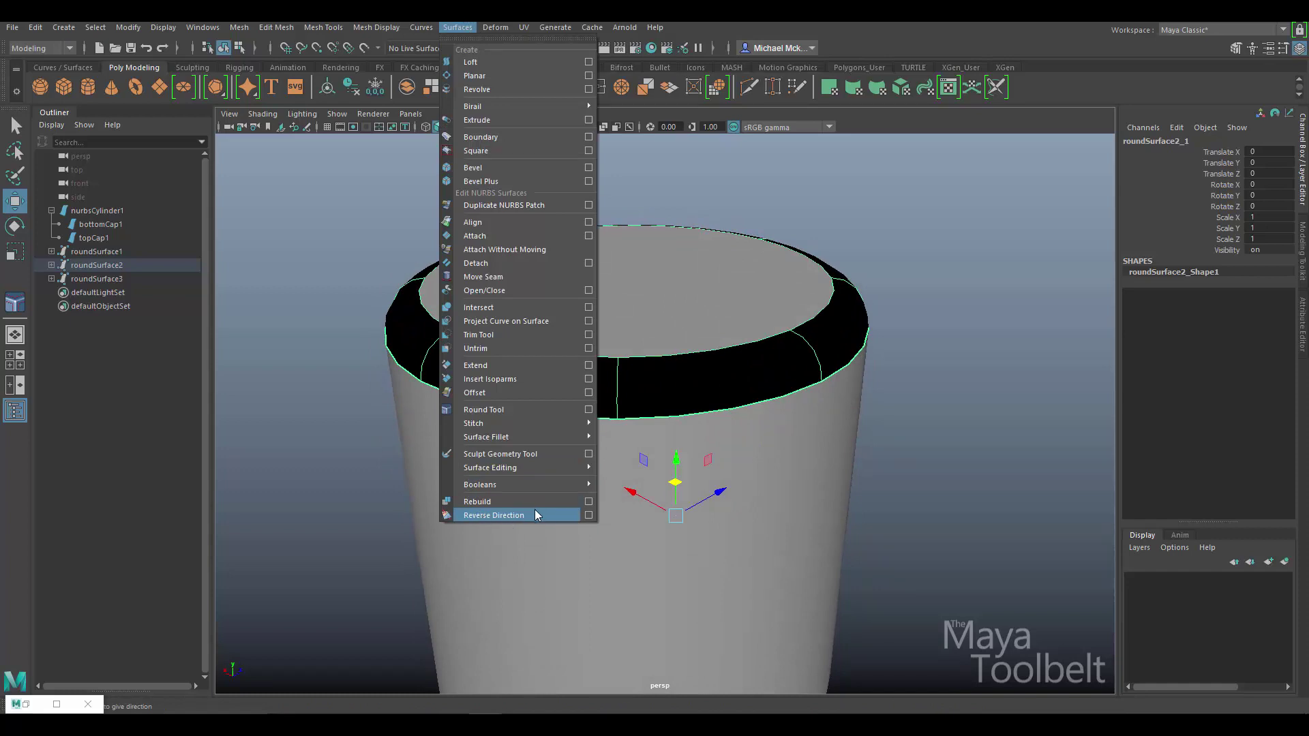
{"action": "left_click", "coordinate": [588, 515]}
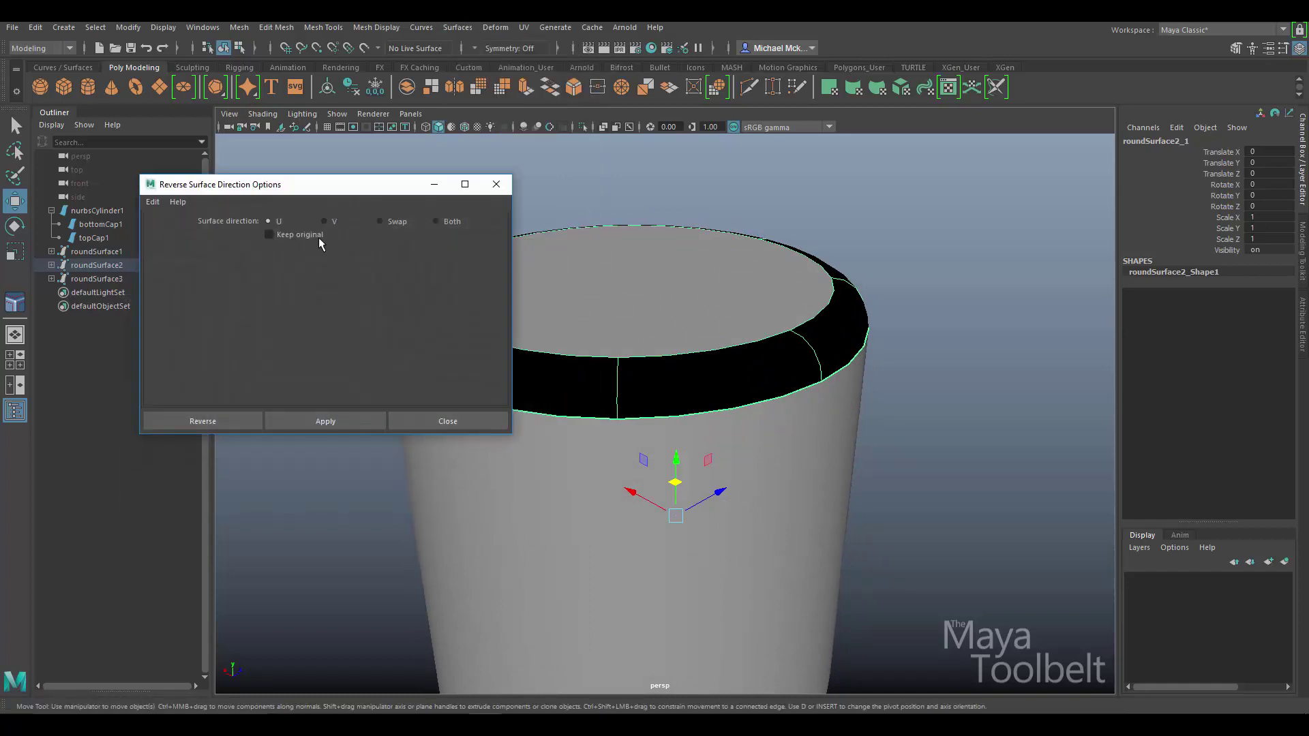
{"action": "left_click", "coordinate": [152, 201]}
{"action": "left_click", "coordinate": [172, 227]}
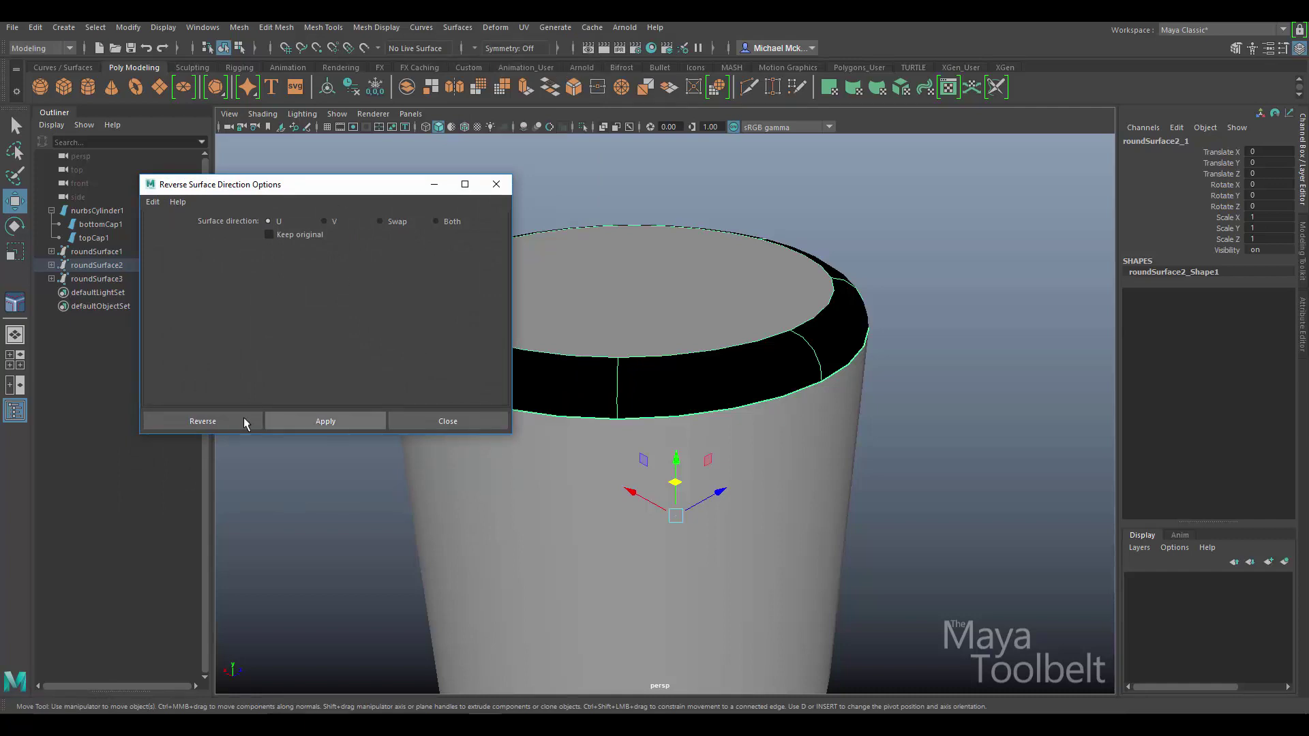
{"action": "left_click", "coordinate": [220, 421]}
{"action": "left_click", "coordinate": [322, 458]}
{"action": "left_click_drag", "start_coordinate": [722, 334], "coordinate": [804, 327], "text": "alt"}
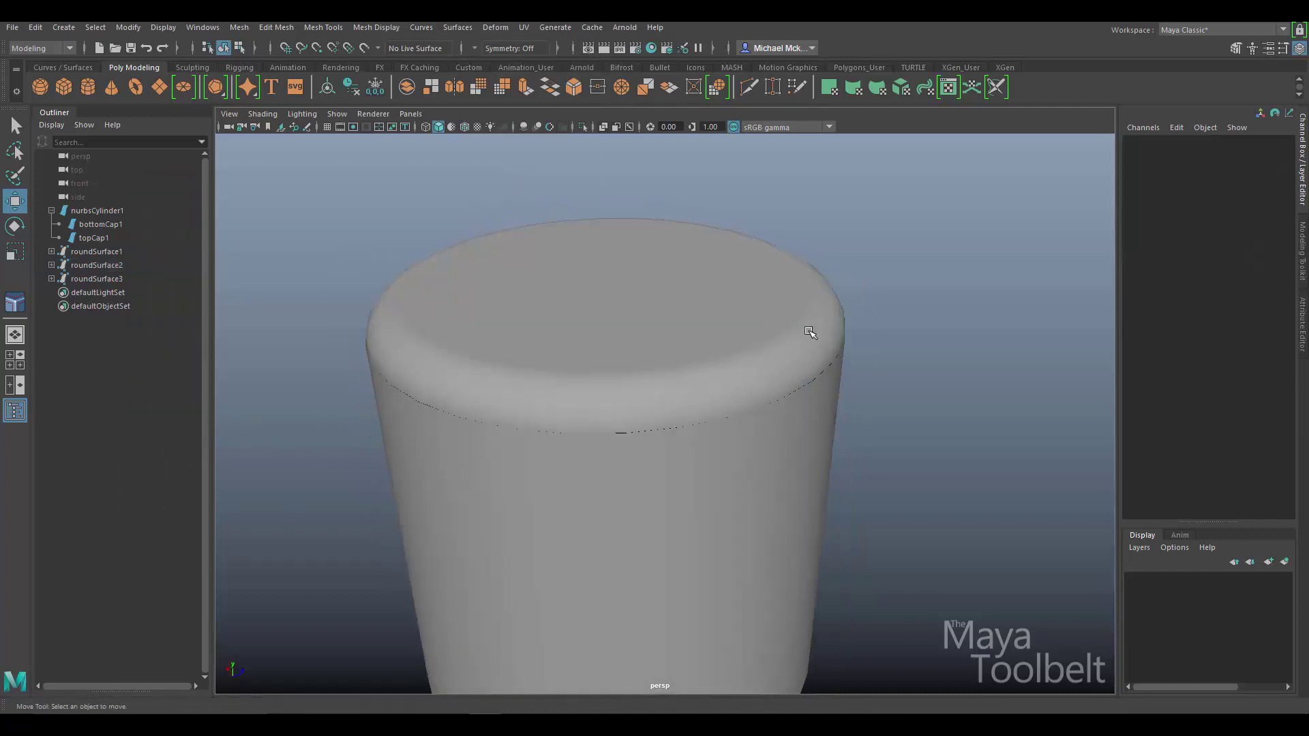
Step: Move the reversed rim surface away to about 1.453 in Z and examine it apart from the cylinder
{"action": "left_click", "coordinate": [804, 327]}
{"action": "left_click_drag", "start_coordinate": [745, 497], "coordinate": [942, 352]}
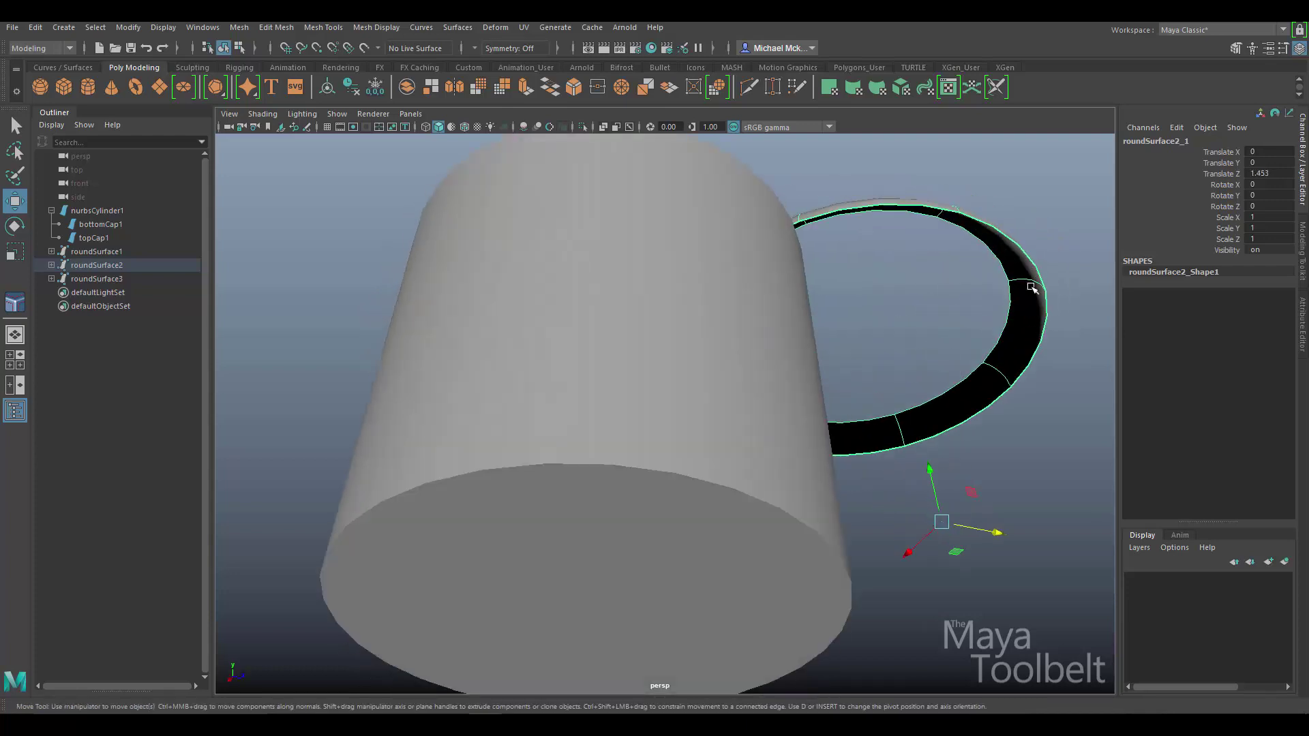
{"action": "left_click_drag", "start_coordinate": [1057, 379], "coordinate": [926, 316], "text": "alt"}
{"action": "left_click", "coordinate": [967, 391]}
Step: Examine the whole rounded cylinder and select the Can group in the Outliner
{"action": "right_click_drag", "start_coordinate": [927, 316], "coordinate": [678, 284], "text": "alt"}
{"action": "left_click_drag", "start_coordinate": [678, 284], "coordinate": [591, 324], "text": "alt"}
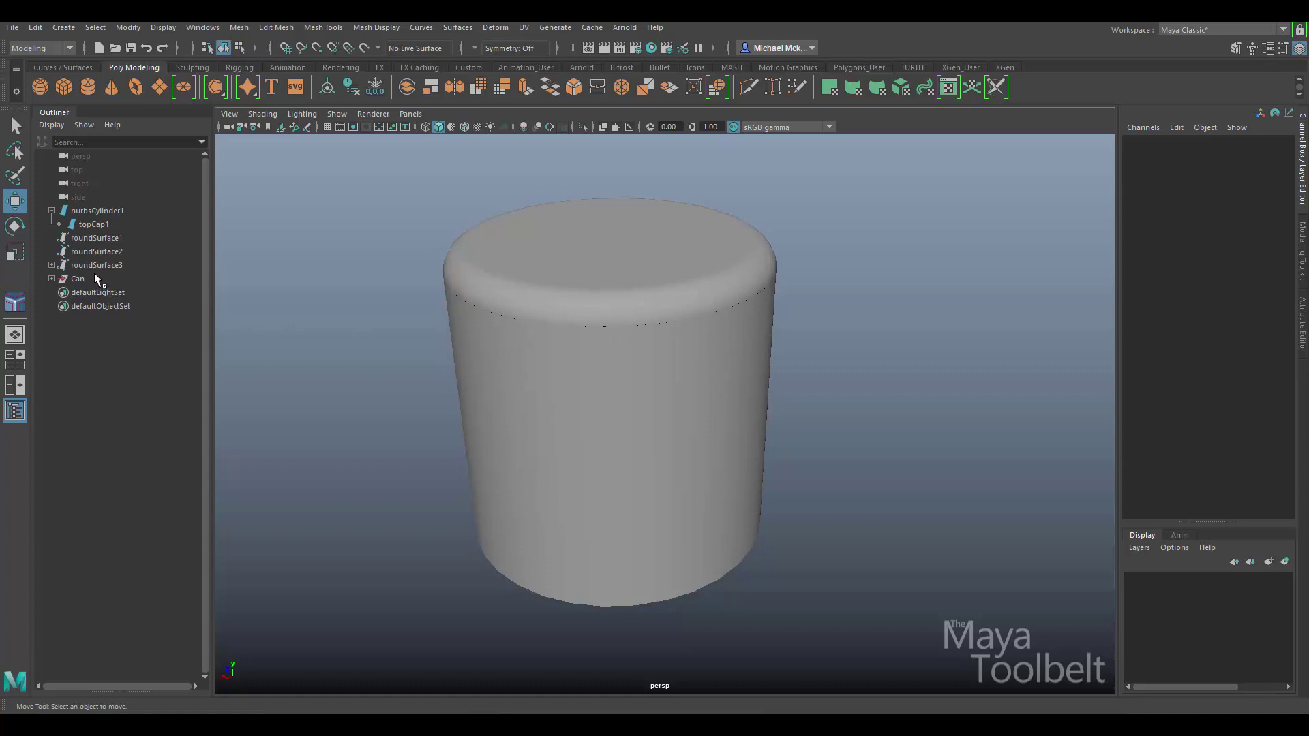
{"action": "left_click", "coordinate": [96, 273]}
{"action": "key", "text": "f"}
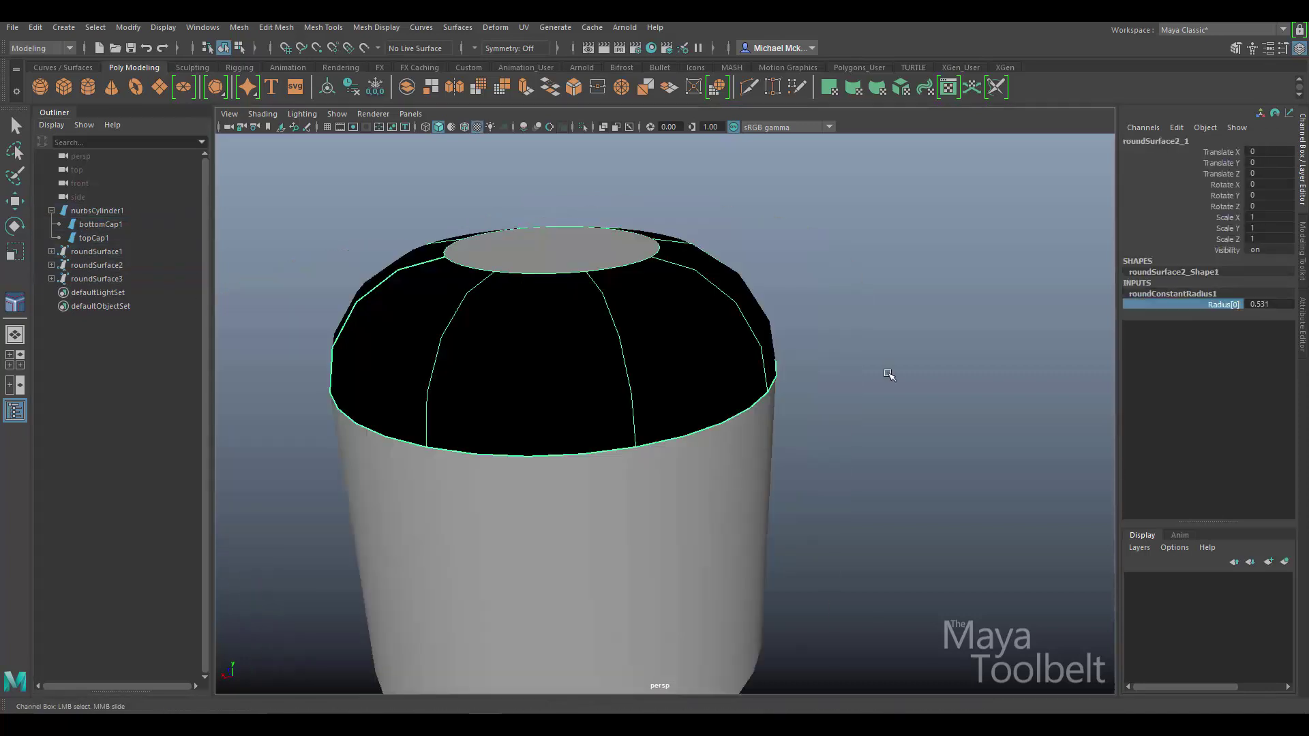
Step: Reselect the rounded rim surface and open its roundConstantRadius1 input to access the radius
{"action": "middle_click_drag", "start_coordinate": [889, 374], "coordinate": [954, 367], "text": "alt"}
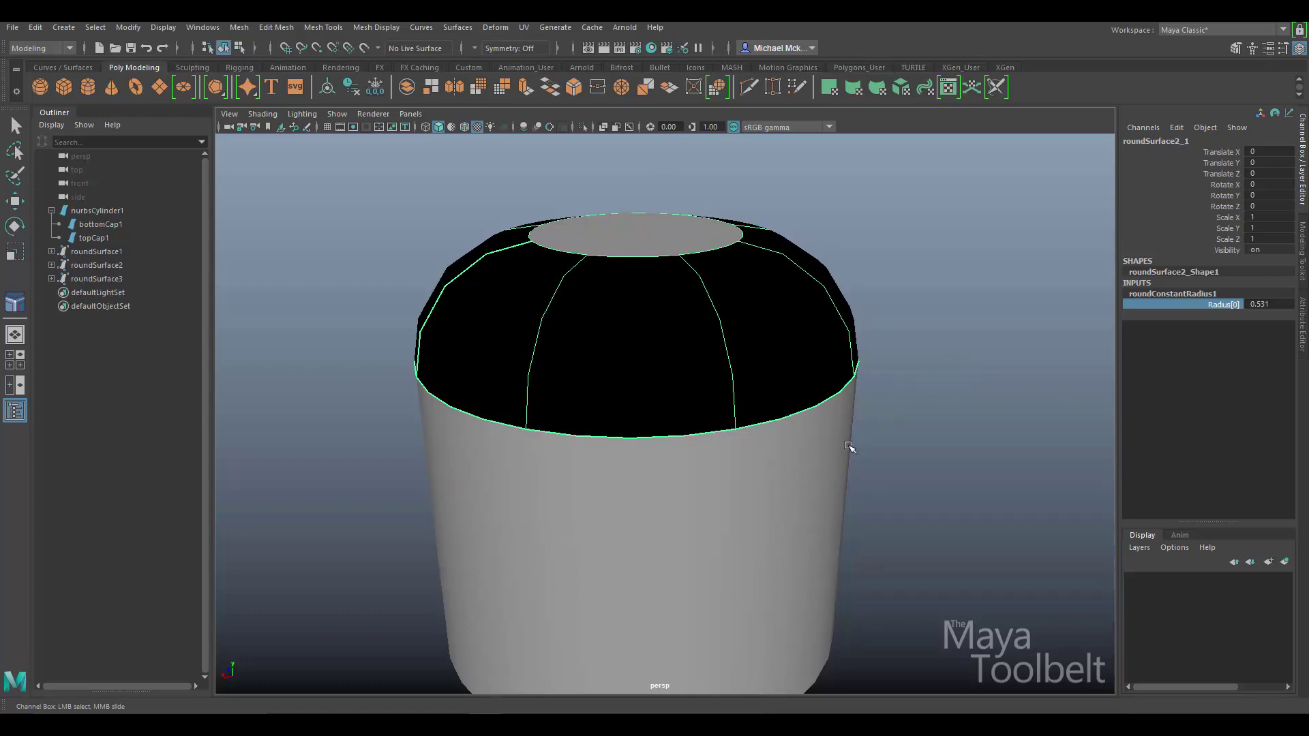
{"action": "left_click", "coordinate": [917, 432]}
{"action": "left_click", "coordinate": [764, 348]}
{"action": "key", "text": "w"}
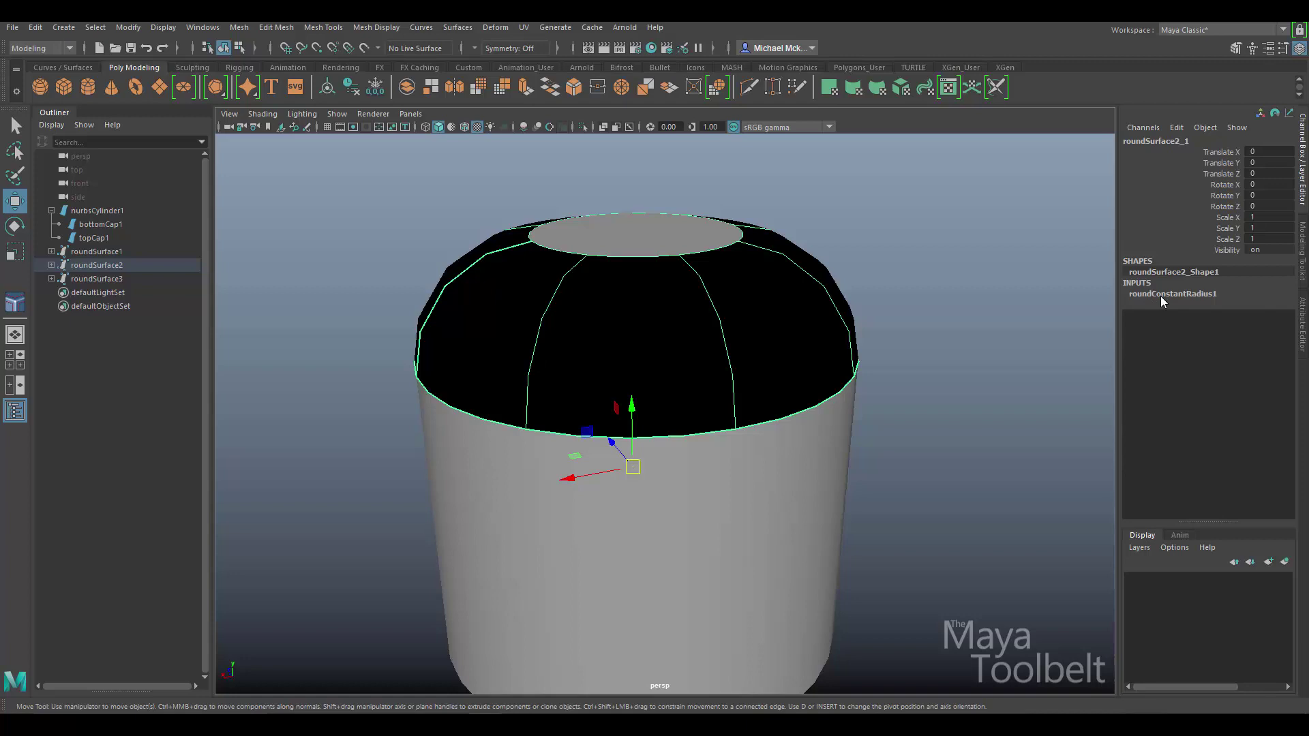
{"action": "left_click", "coordinate": [1196, 294]}
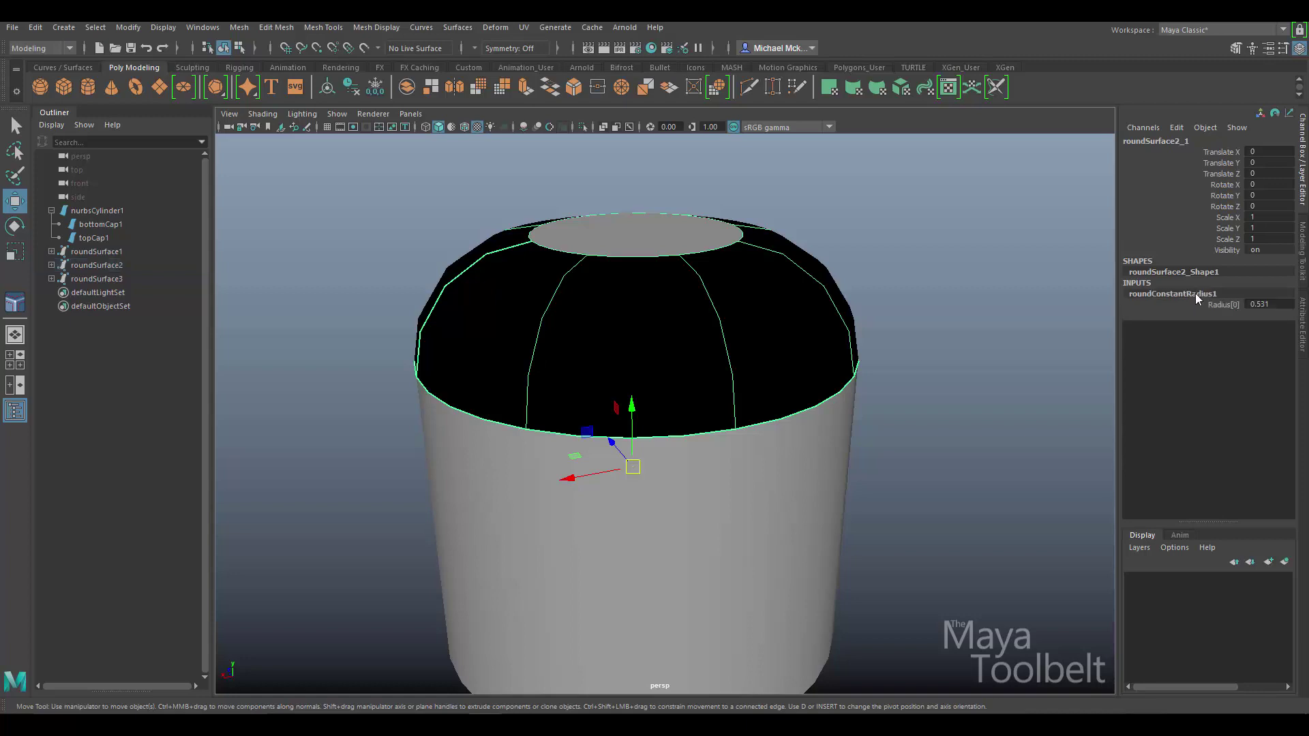
Step: Vary the rounded rim's radius interactively, viewing its history attributes in between, and leave the radius at 0.431
{"action": "left_click", "coordinate": [1235, 309]}
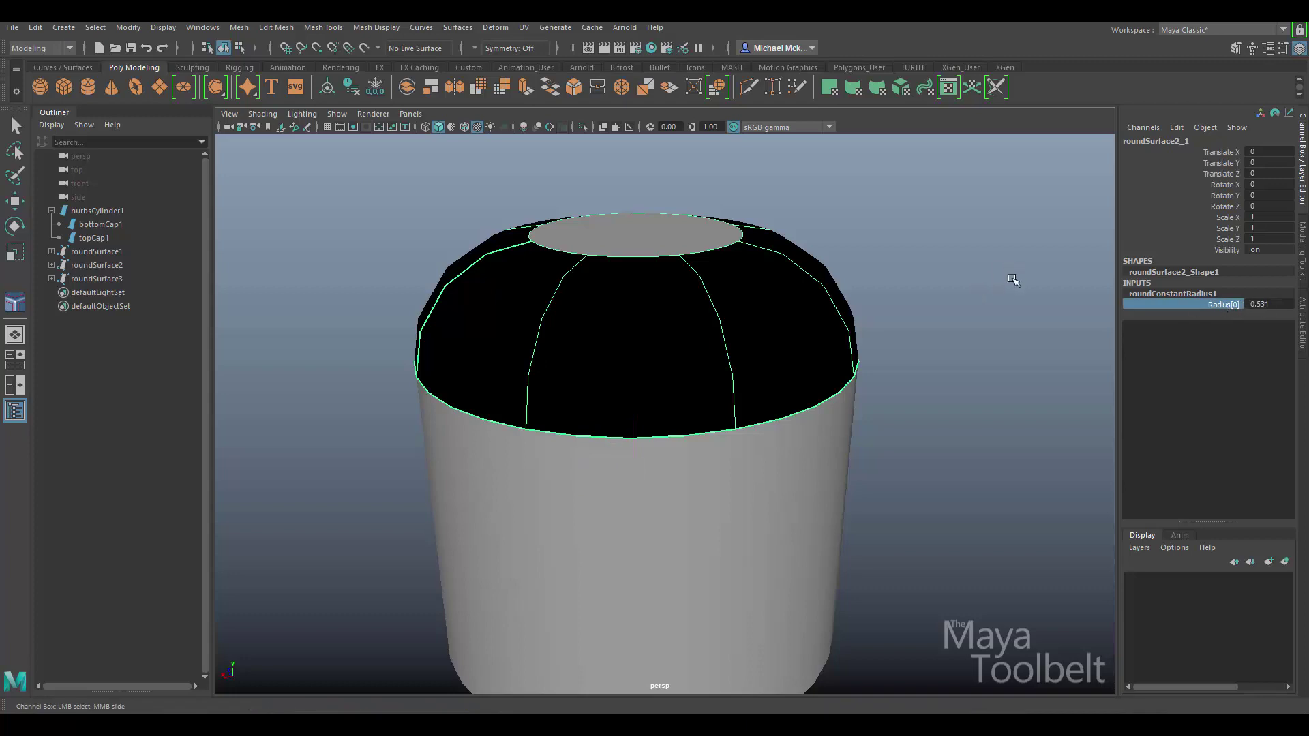
{"action": "middle_click_drag", "start_coordinate": [1010, 278], "coordinate": [966, 298]}
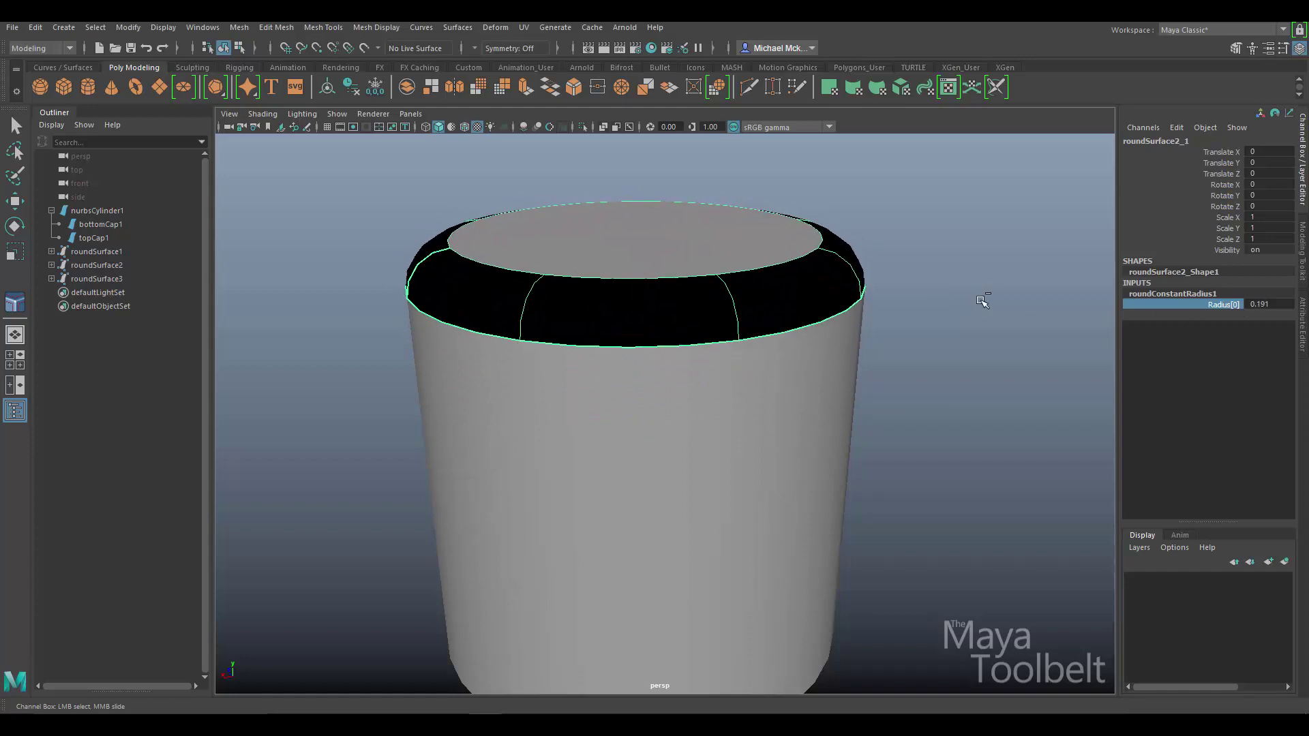
{"action": "key", "text": "ctrl+a"}
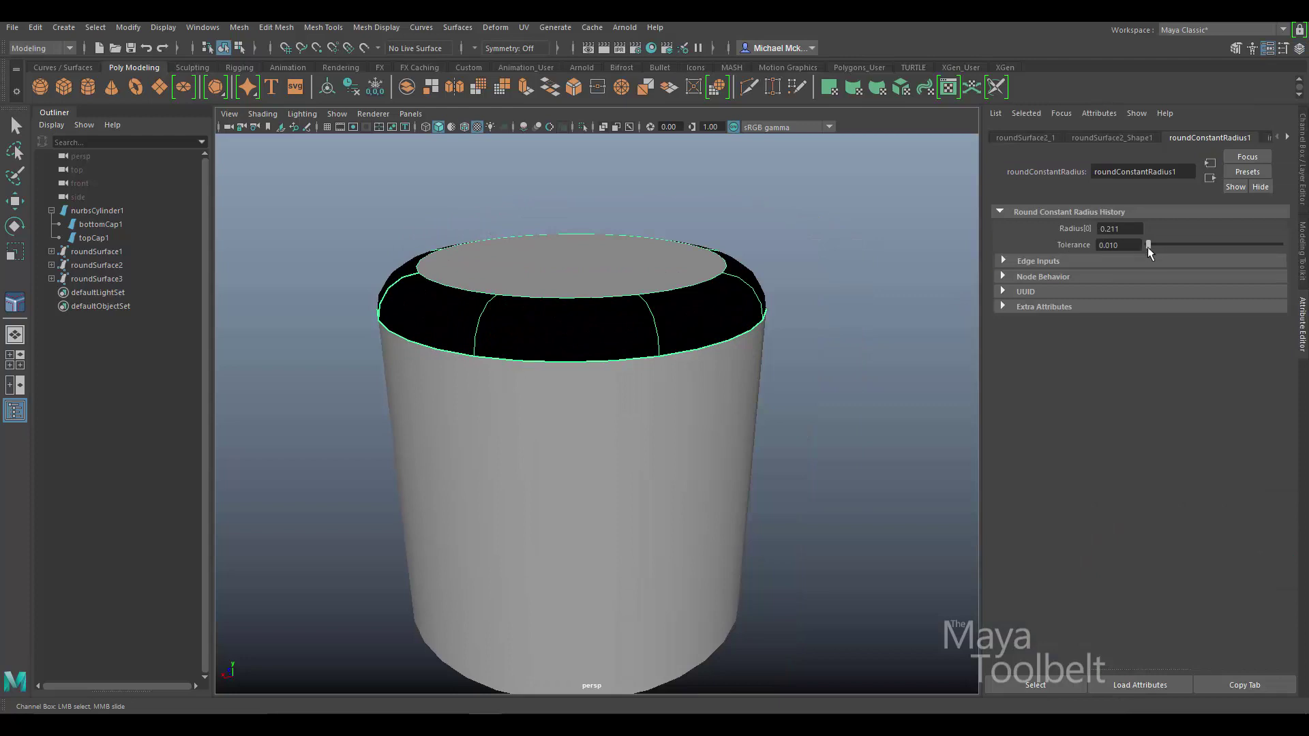
{"action": "key", "text": "ctrl+a"}
{"action": "scroll", "coordinate": [943, 383], "scroll_direction": "up", "scroll_amount": 5}
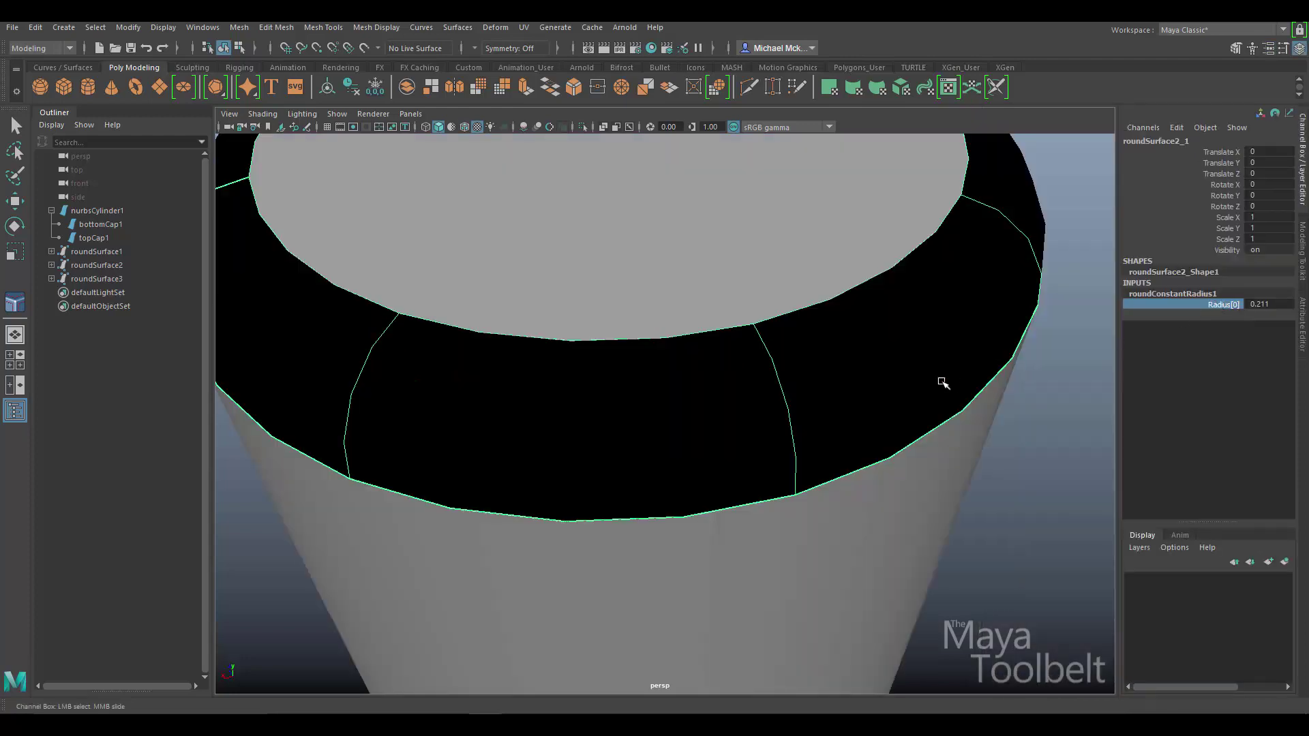
{"action": "middle_click_drag", "start_coordinate": [943, 383], "coordinate": [970, 402]}
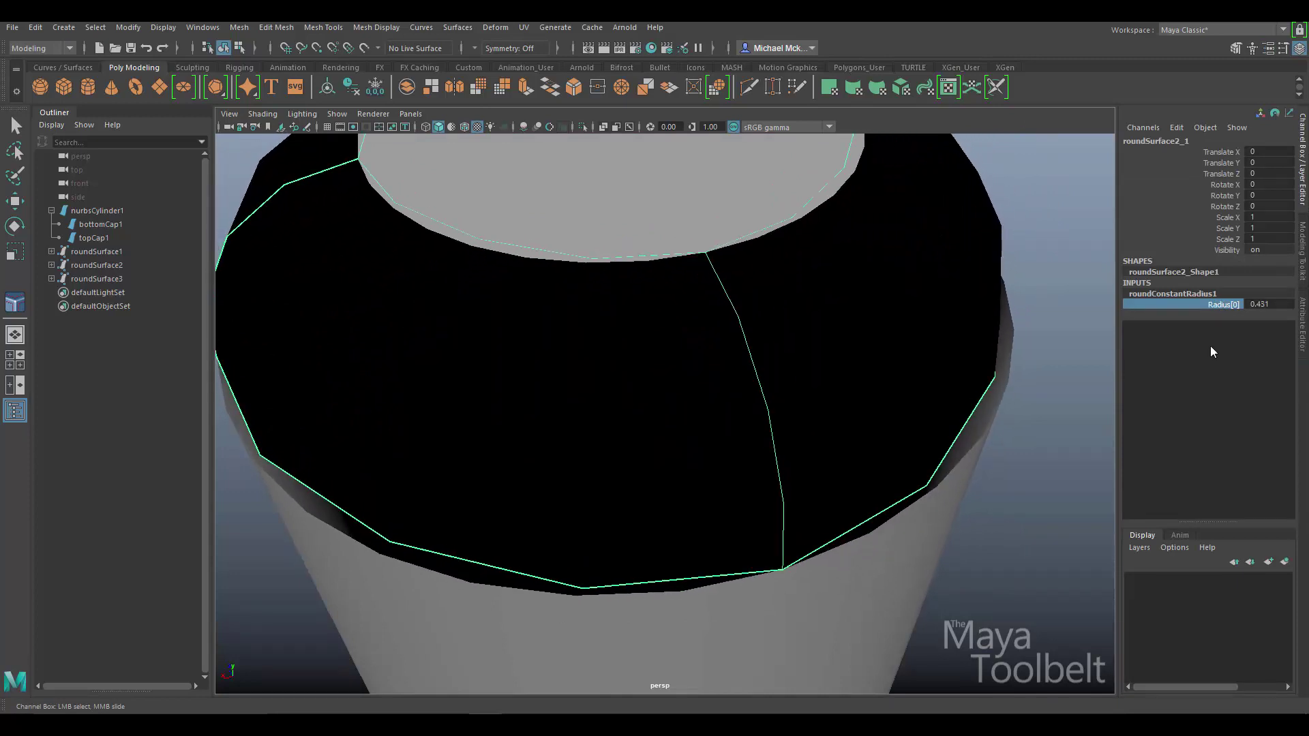
Step: Test a higher tolerance of about 0.233 on roundConstantRadius1, then reduce it to nearly the minimum and inspect the rim
{"action": "left_click", "coordinate": [1297, 328]}
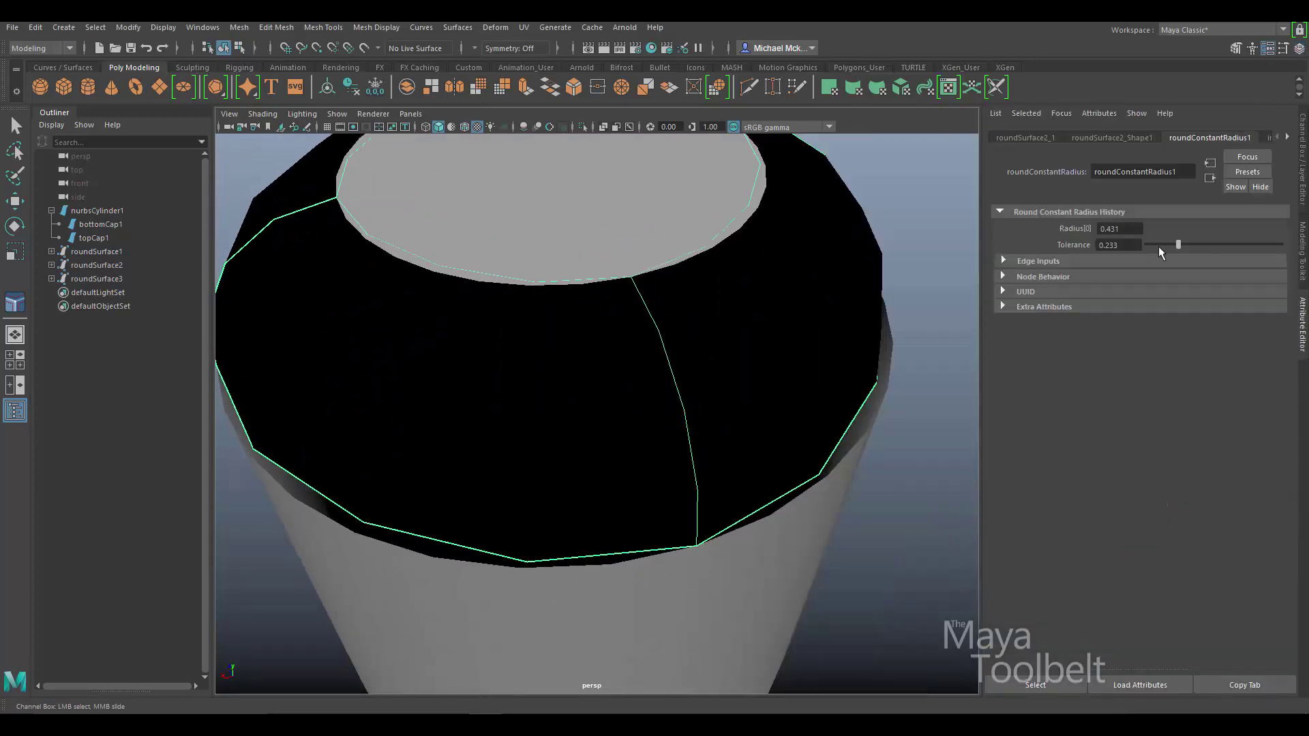
{"action": "mouse_move", "coordinate": [1178, 244]}
{"action": "left_mouse_down"}
{"action": "mouse_move", "coordinate": [1151, 248]}
{"action": "mouse_move", "coordinate": [1165, 252]}
{"action": "left_mouse_up"}
{"action": "left_click_drag", "start_coordinate": [1173, 244], "coordinate": [1149, 244]}
{"action": "left_click_drag", "start_coordinate": [599, 432], "coordinate": [636, 407], "text": "alt"}
{"action": "left_click_drag", "start_coordinate": [859, 332], "coordinate": [669, 429], "text": "alt"}
{"action": "right_click_drag", "start_coordinate": [669, 430], "coordinate": [857, 423], "text": "alt"}
{"action": "left_click", "coordinate": [931, 457]}
{"action": "right_click_drag", "start_coordinate": [941, 508], "coordinate": [947, 477], "text": "alt"}
{"action": "left_click_drag", "start_coordinate": [947, 477], "coordinate": [781, 424], "text": "alt"}
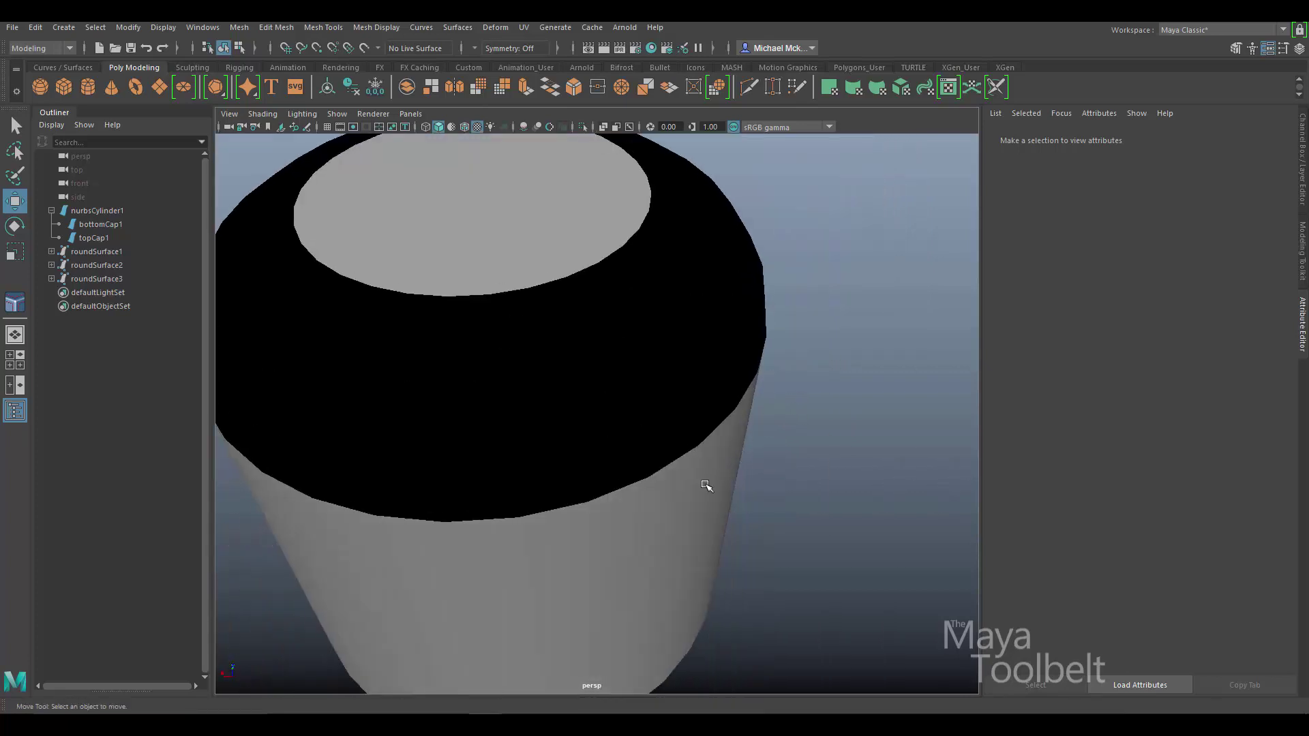
Step: Reselect the rounded rim and set its roundConstantRadius1 tolerance to 0.001, then inspect the finer edge
{"action": "left_click", "coordinate": [724, 414]}
{"action": "left_click_drag", "start_coordinate": [1152, 243], "coordinate": [1149, 244]}
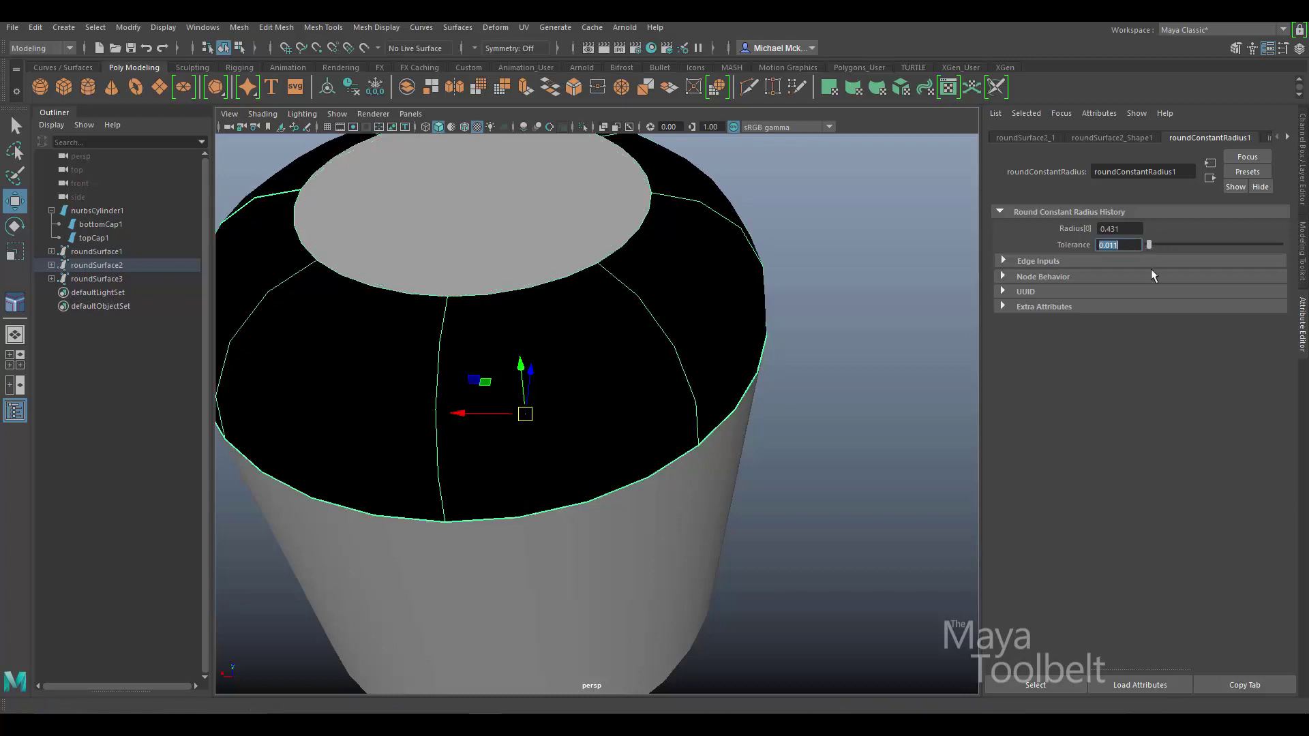
{"action": "type", "text": "0.001"}
{"action": "key", "text": "Return"}
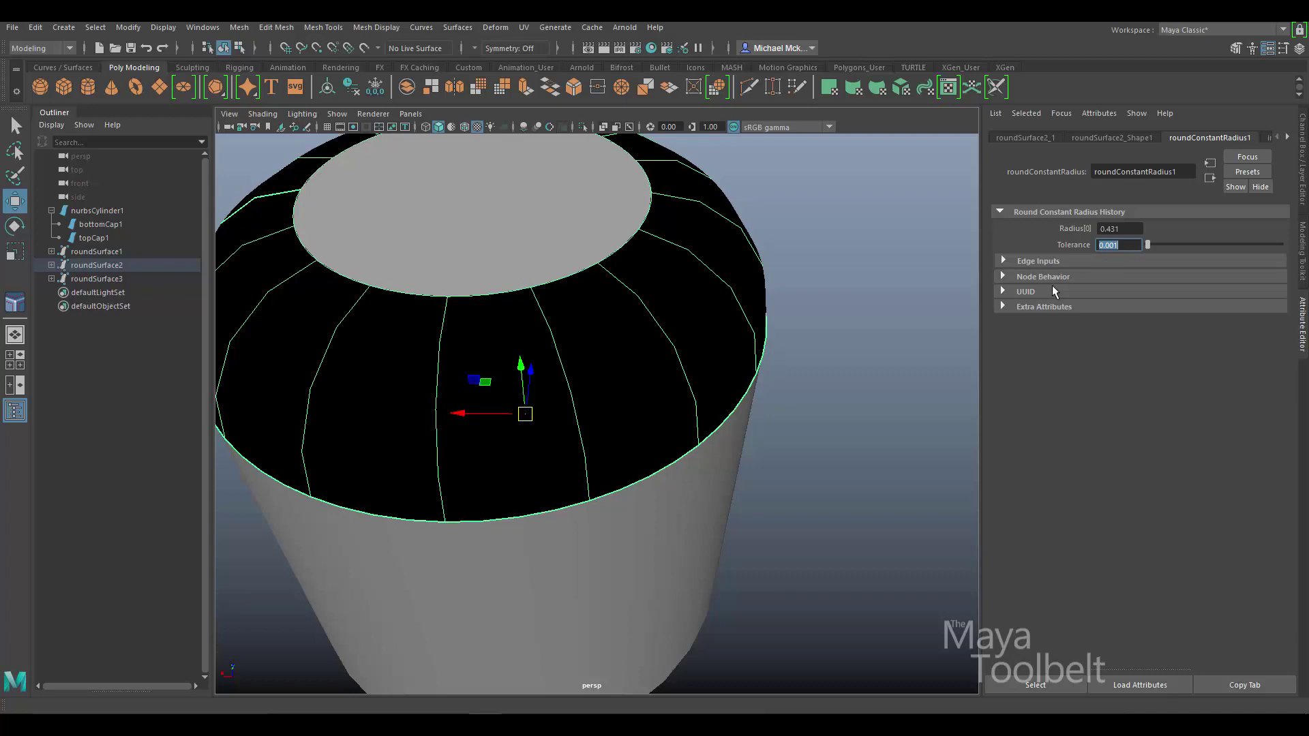
{"action": "left_click", "coordinate": [800, 430]}
{"action": "left_click_drag", "start_coordinate": [800, 429], "coordinate": [721, 354], "text": "alt"}
Step: Select the rounded rim, reverse its surface direction and undo the reversal
{"action": "left_click", "coordinate": [721, 354]}
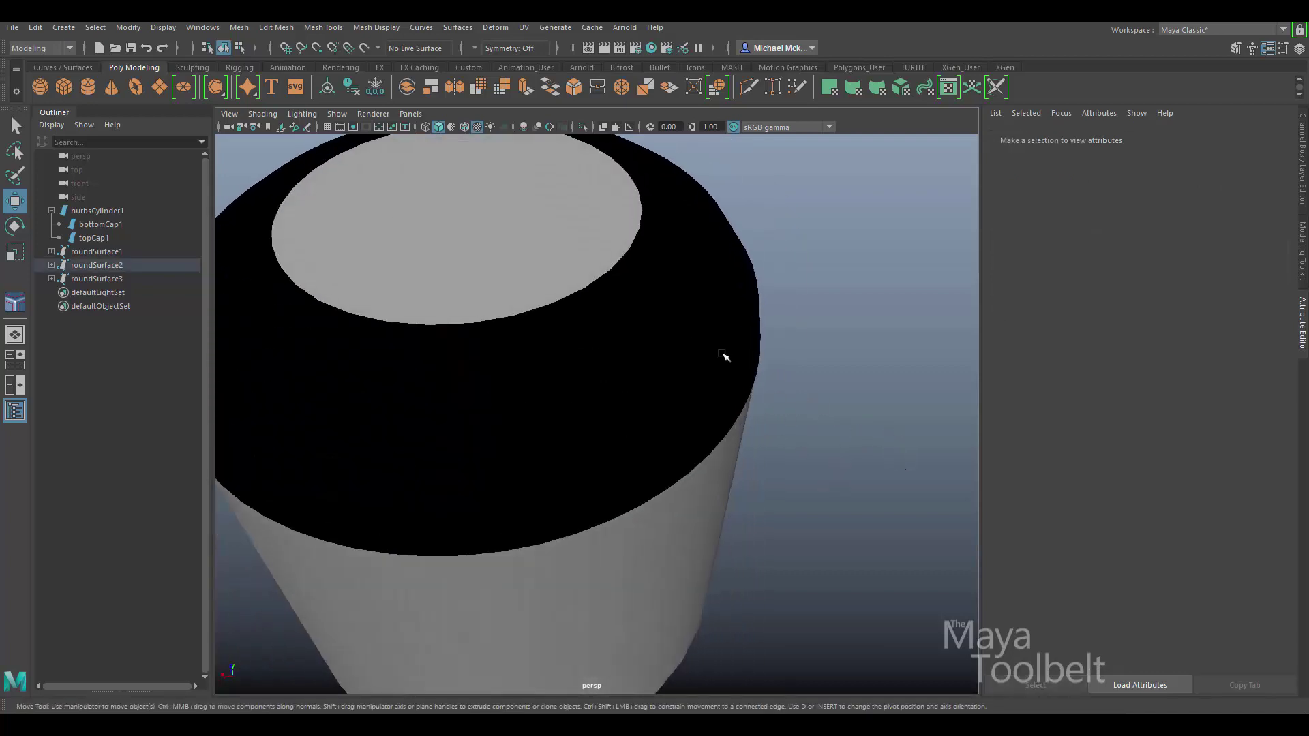
{"action": "left_click", "coordinate": [458, 27]}
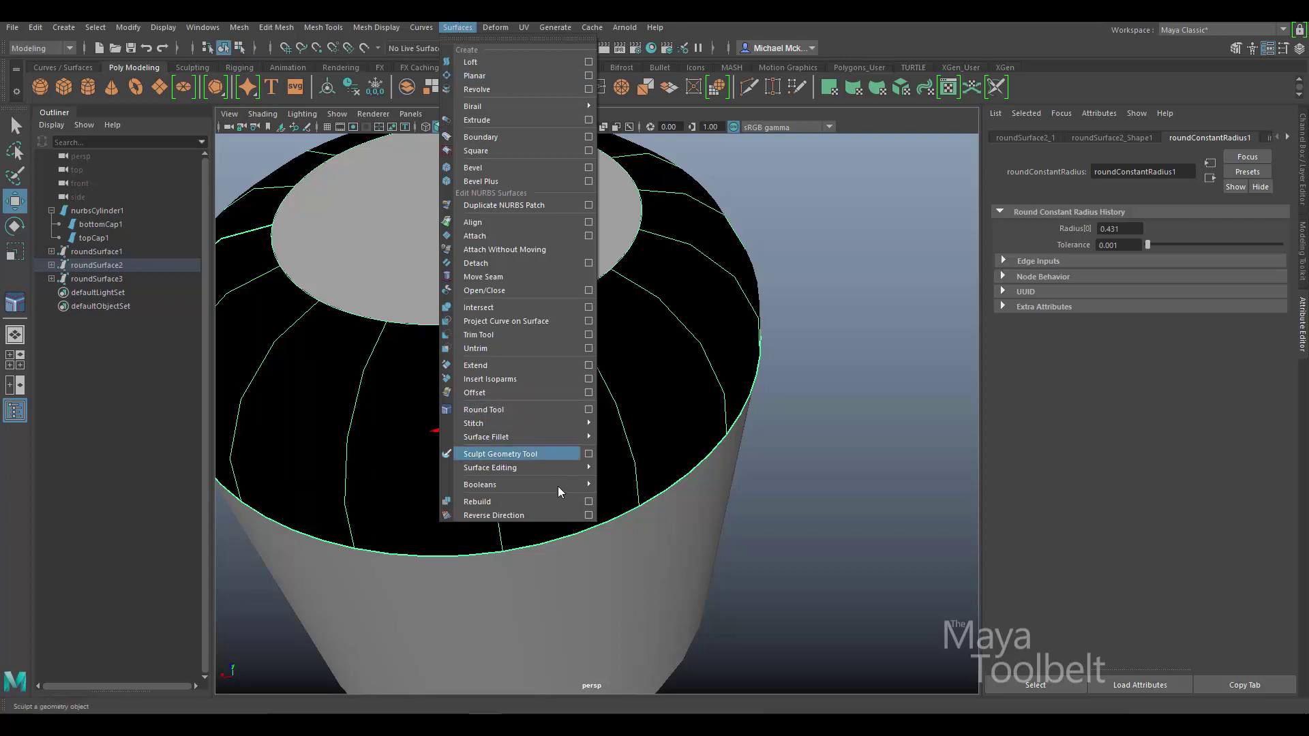
{"action": "left_click", "coordinate": [525, 516]}
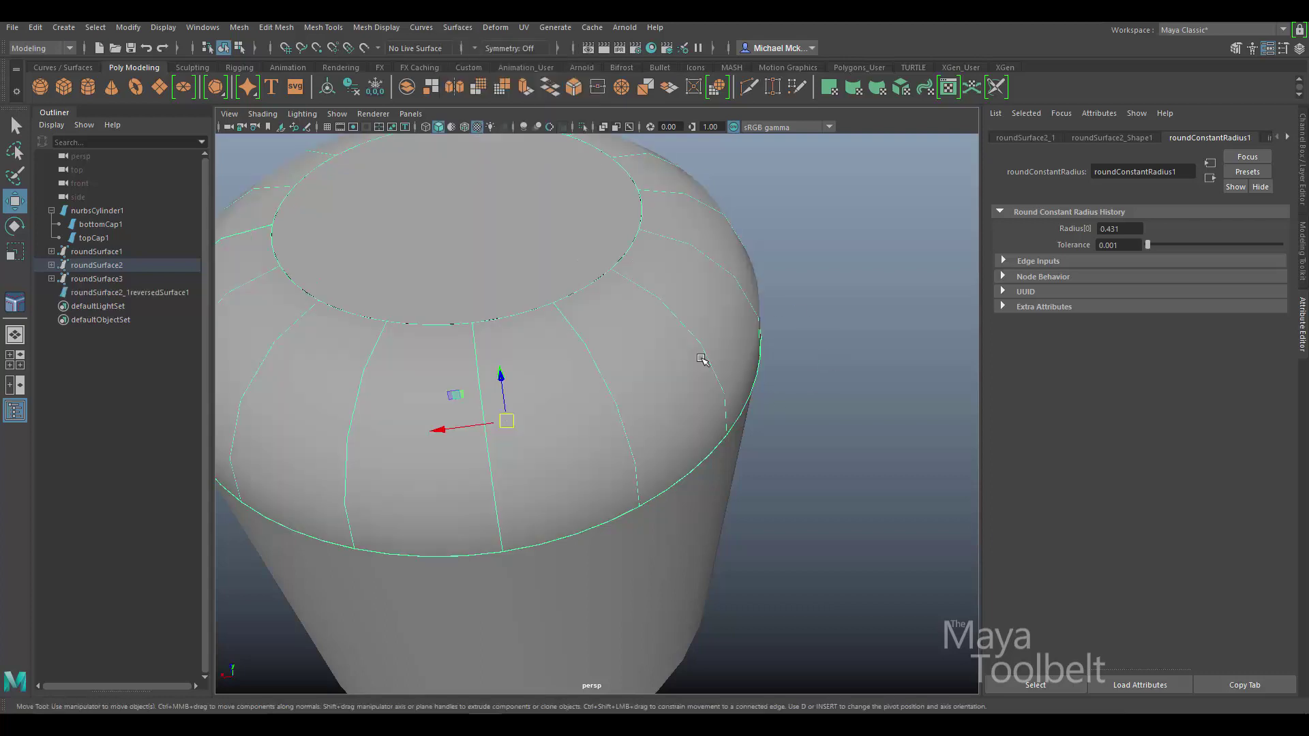
{"action": "key", "text": "ctrl+z"}
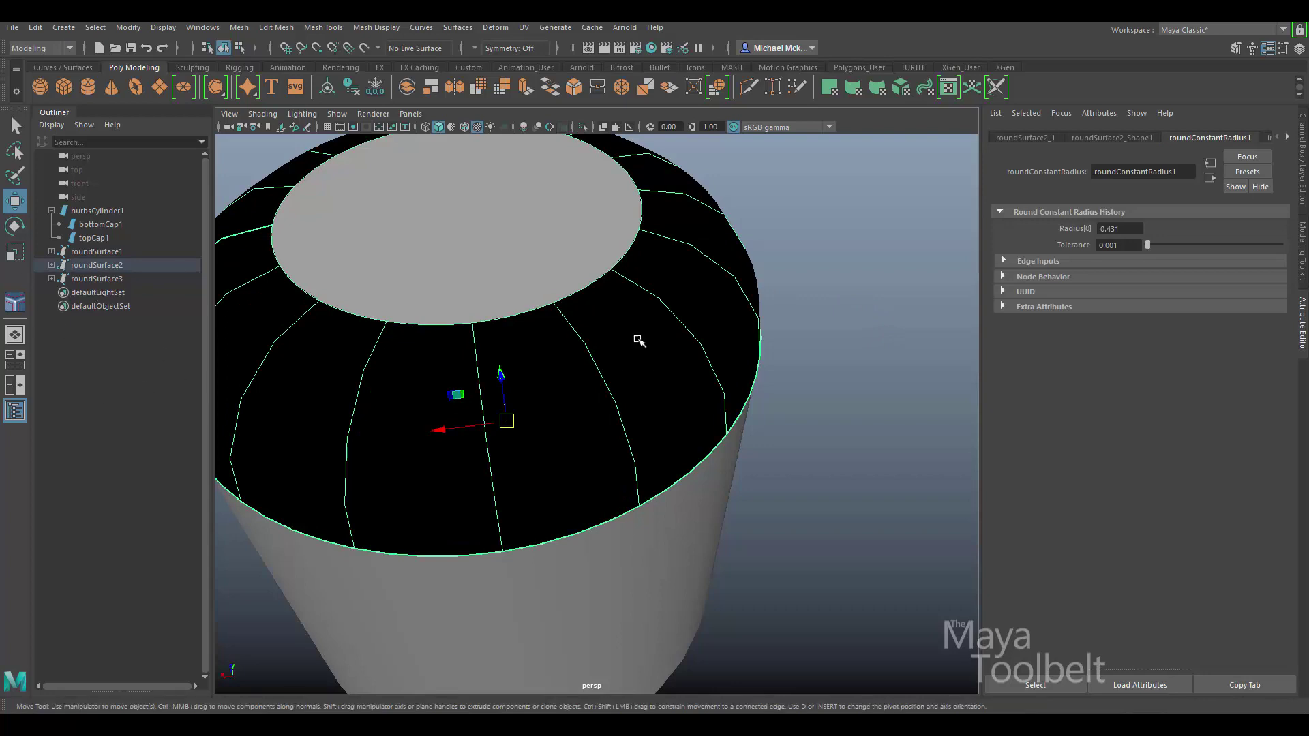
Step: Reverse the rim's surface direction again and move the reversed surface to about -0.549 in X, off the original
{"action": "left_click", "coordinate": [447, 24]}
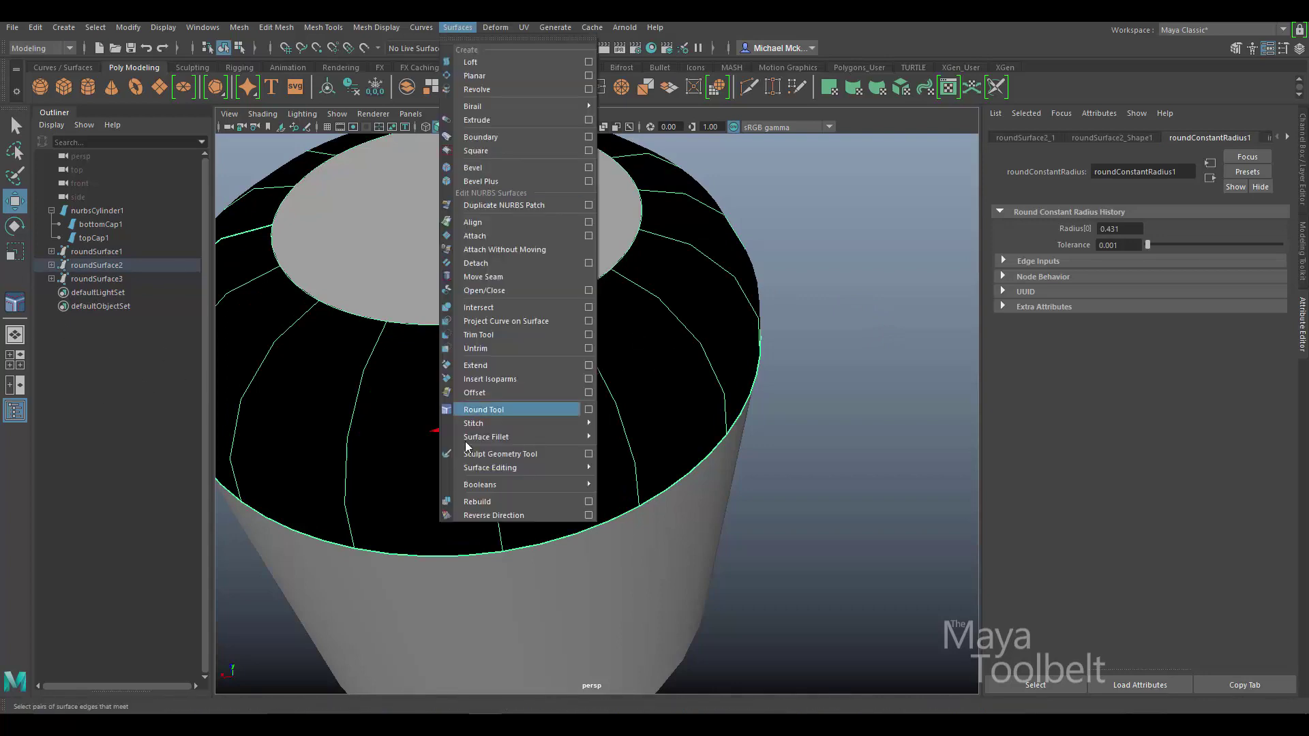
{"action": "left_click", "coordinate": [493, 516]}
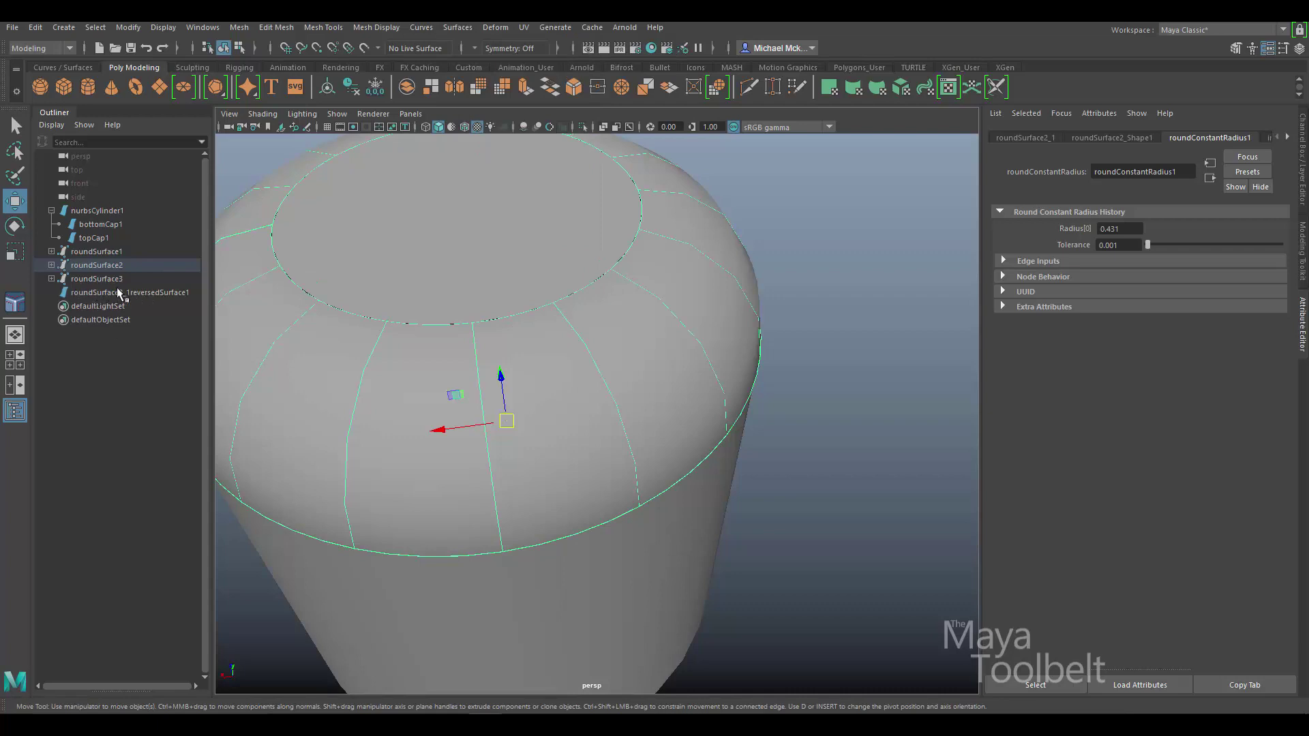
{"action": "left_click", "coordinate": [156, 293]}
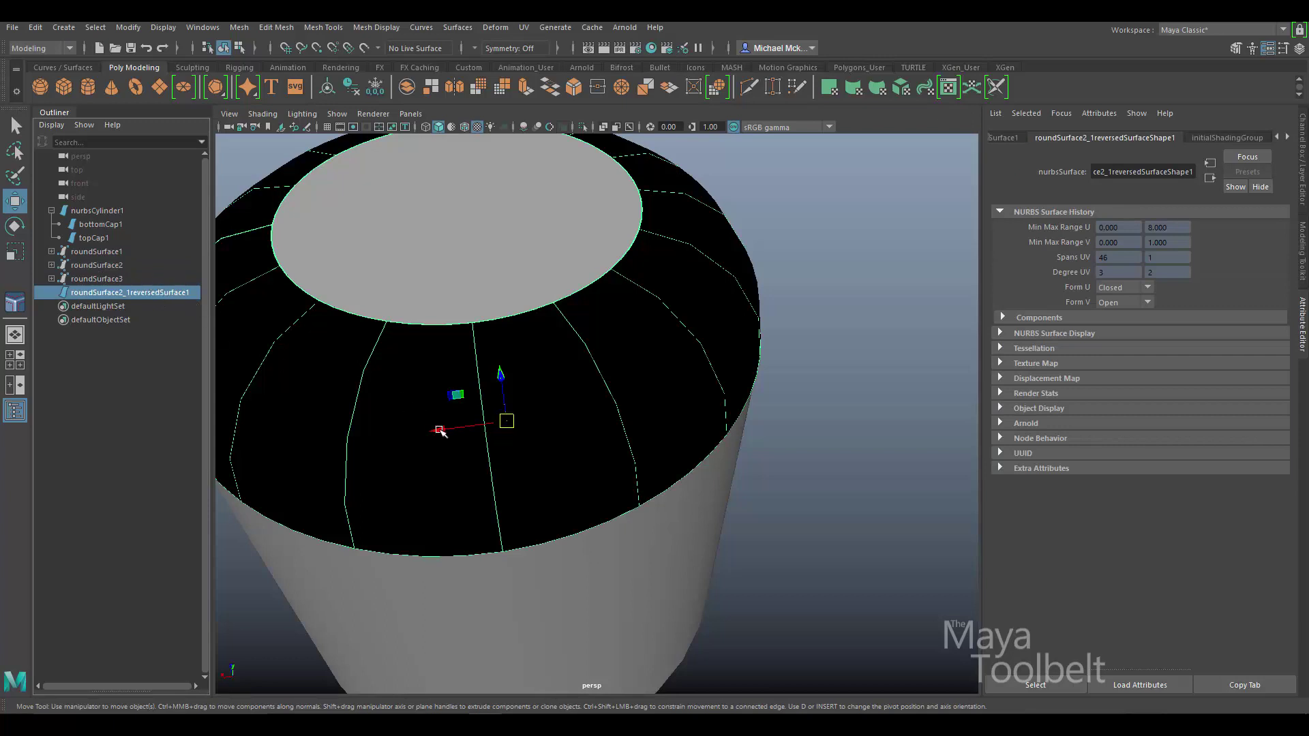
{"action": "left_click_drag", "start_coordinate": [442, 429], "coordinate": [566, 420]}
Step: Compare the original rim with the offset reversed surface and its channels, then undo the move
{"action": "left_click", "coordinate": [624, 407]}
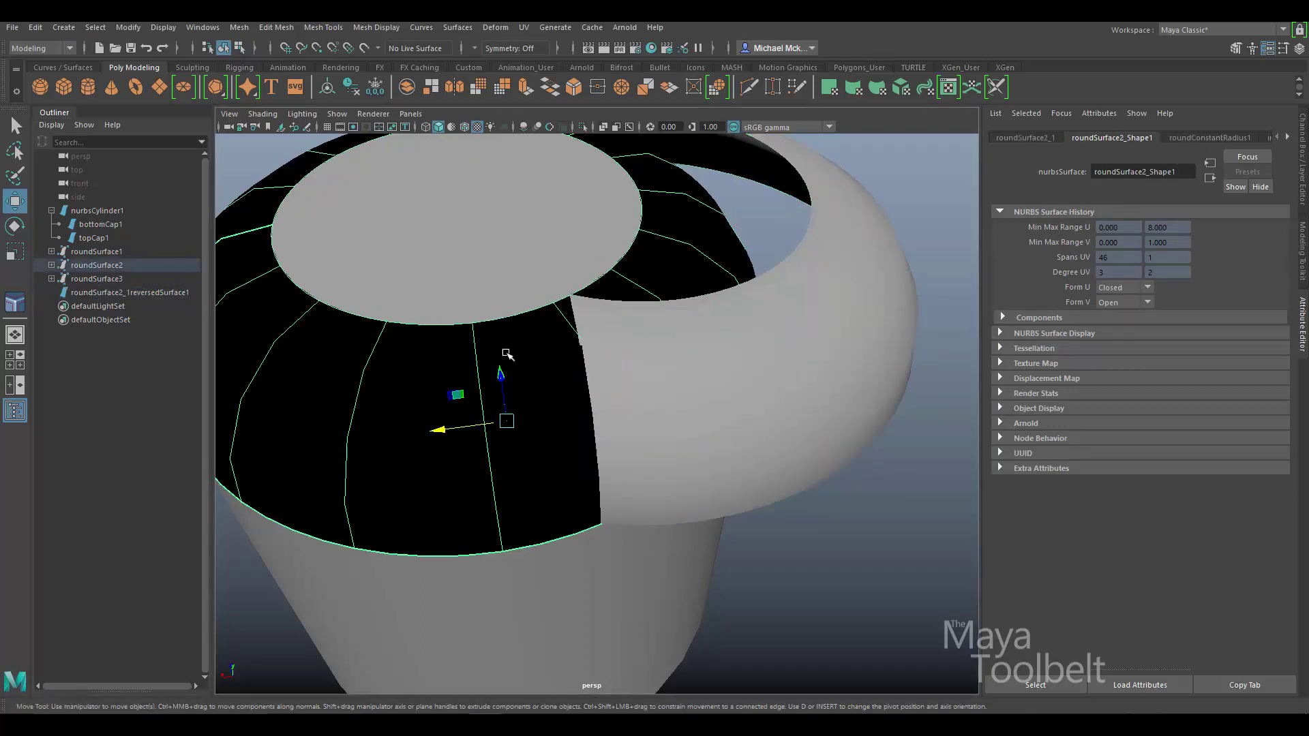
{"action": "left_click", "coordinate": [902, 354]}
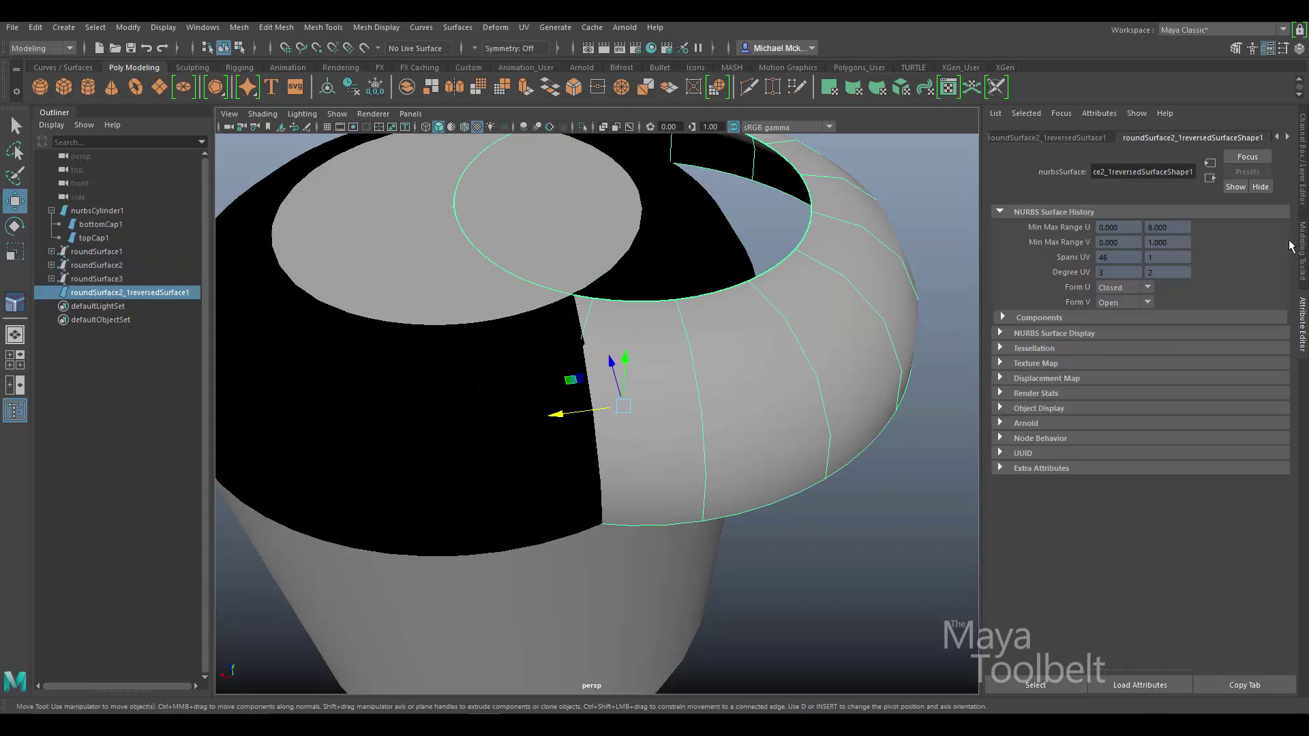
{"action": "left_click", "coordinate": [1303, 197]}
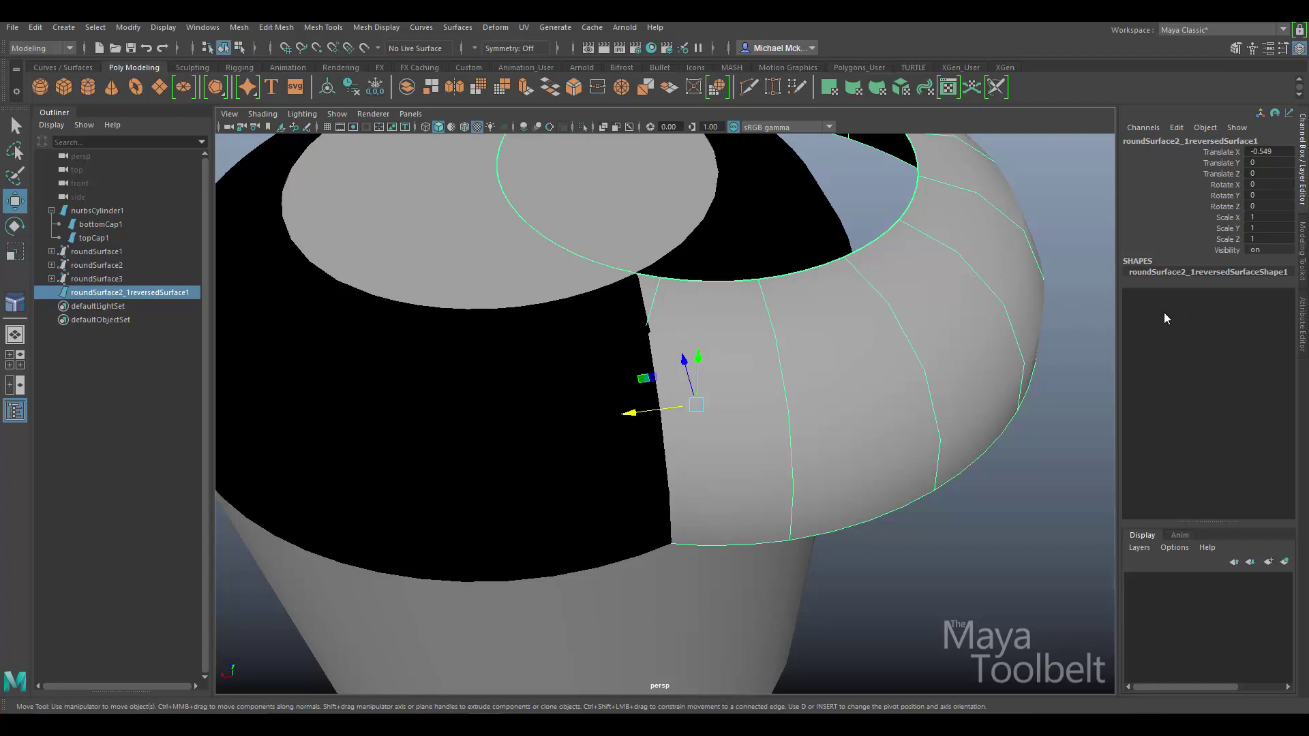
{"action": "left_click_drag", "start_coordinate": [996, 368], "coordinate": [941, 362], "text": "alt"}
{"action": "left_click_drag", "start_coordinate": [765, 345], "coordinate": [625, 315], "text": "alt"}
{"action": "key", "text": "ctrl+z"}
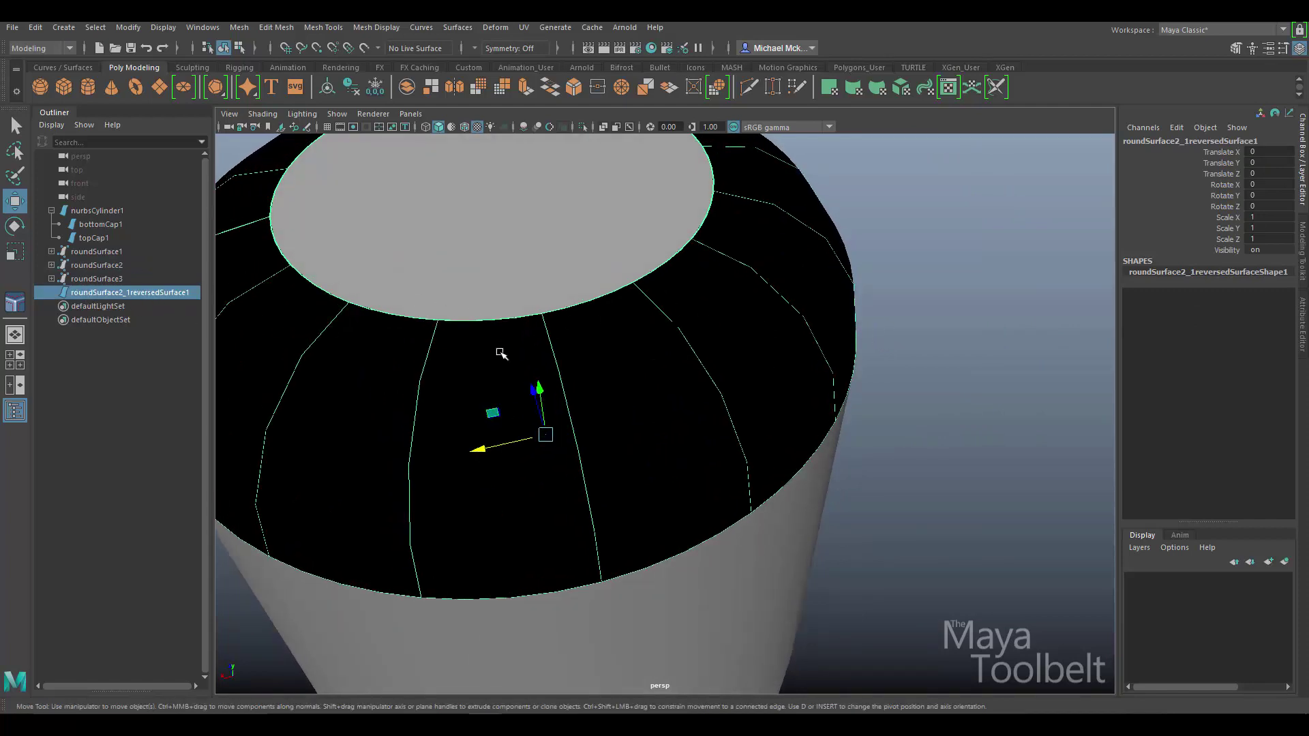
Step: Delete the original roundSurface2 group and examine the remaining reversed rim on the cylinder
{"action": "left_click", "coordinate": [848, 273]}
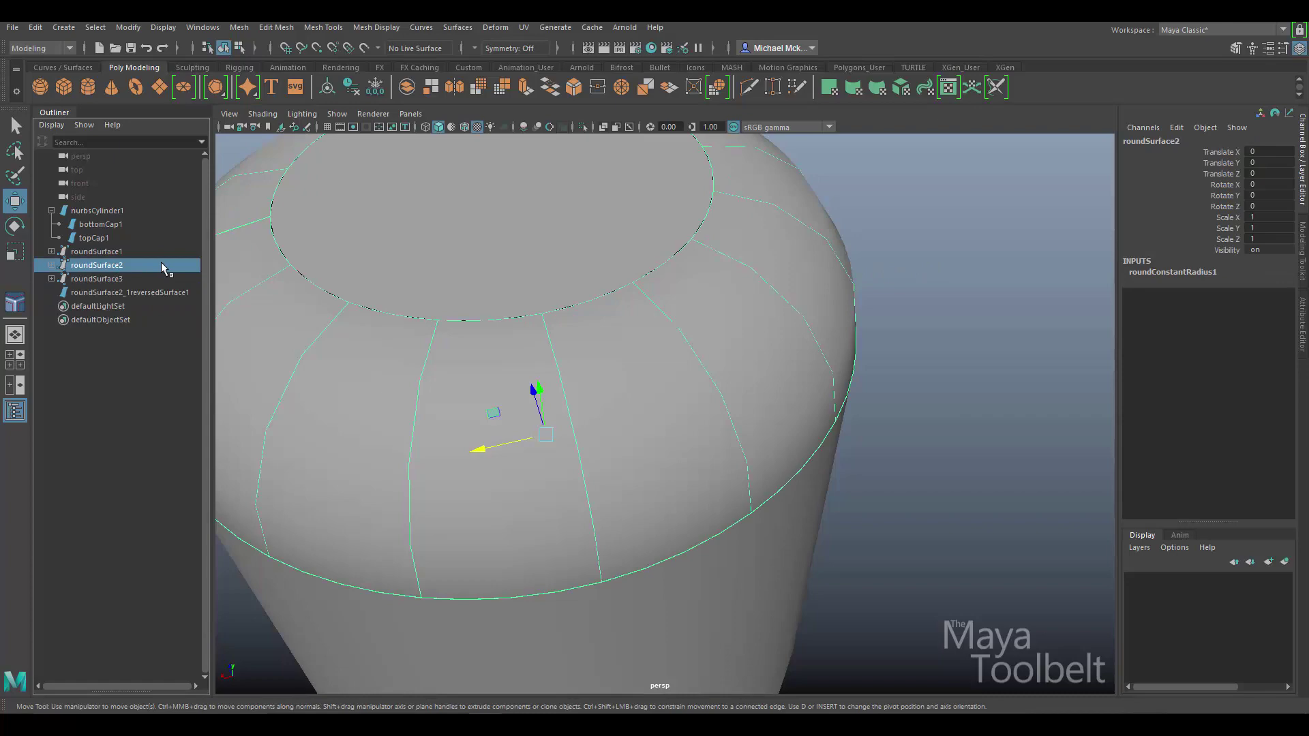
{"action": "key", "text": "Delete"}
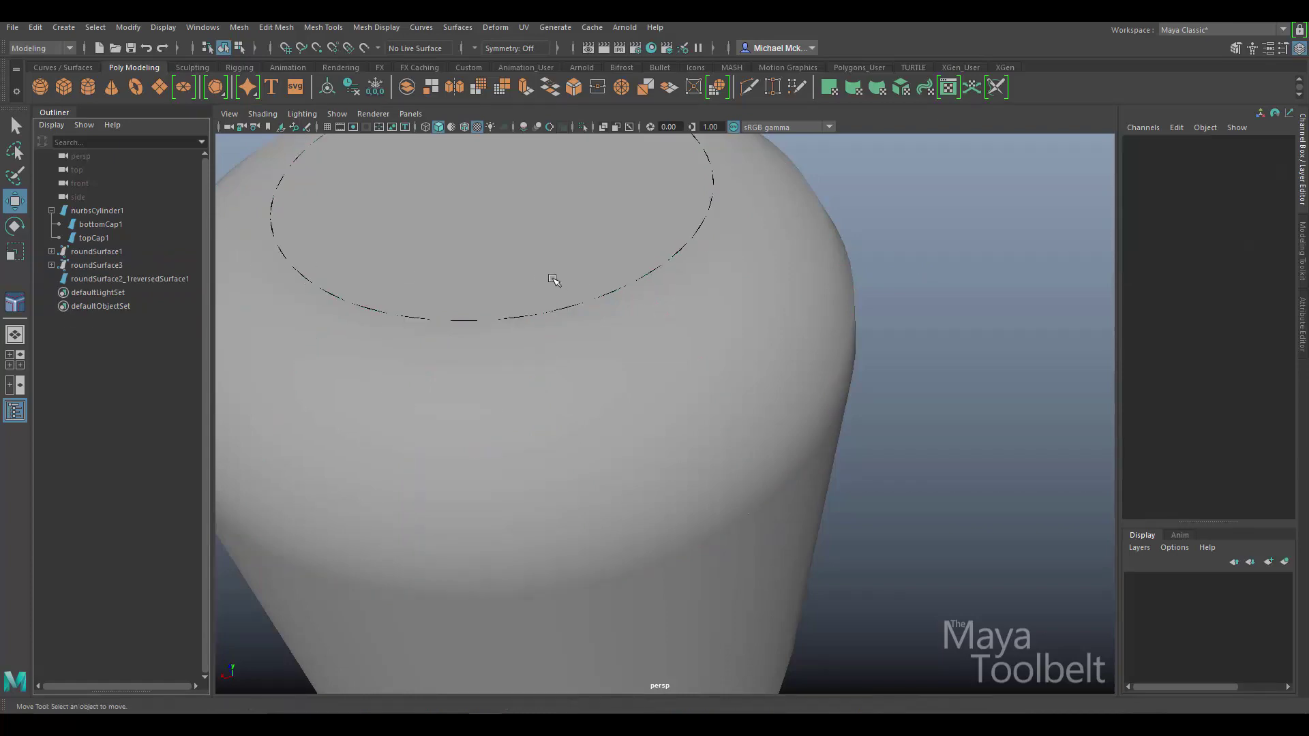
{"action": "left_click", "coordinate": [754, 336]}
{"action": "scroll", "coordinate": [753, 335], "scroll_direction": "down", "scroll_amount": 5}
{"action": "left_click_drag", "start_coordinate": [923, 360], "coordinate": [793, 294], "text": "alt"}
{"action": "left_click", "coordinate": [915, 336]}
{"action": "left_click_drag", "start_coordinate": [915, 336], "coordinate": [719, 385], "text": "alt"}
{"action": "left_click_drag", "start_coordinate": [780, 289], "coordinate": [738, 331], "text": "alt"}
Step: Undo the deletion of roundSurface2 and step back to the original rim surface's selection
{"action": "left_click", "coordinate": [738, 332]}
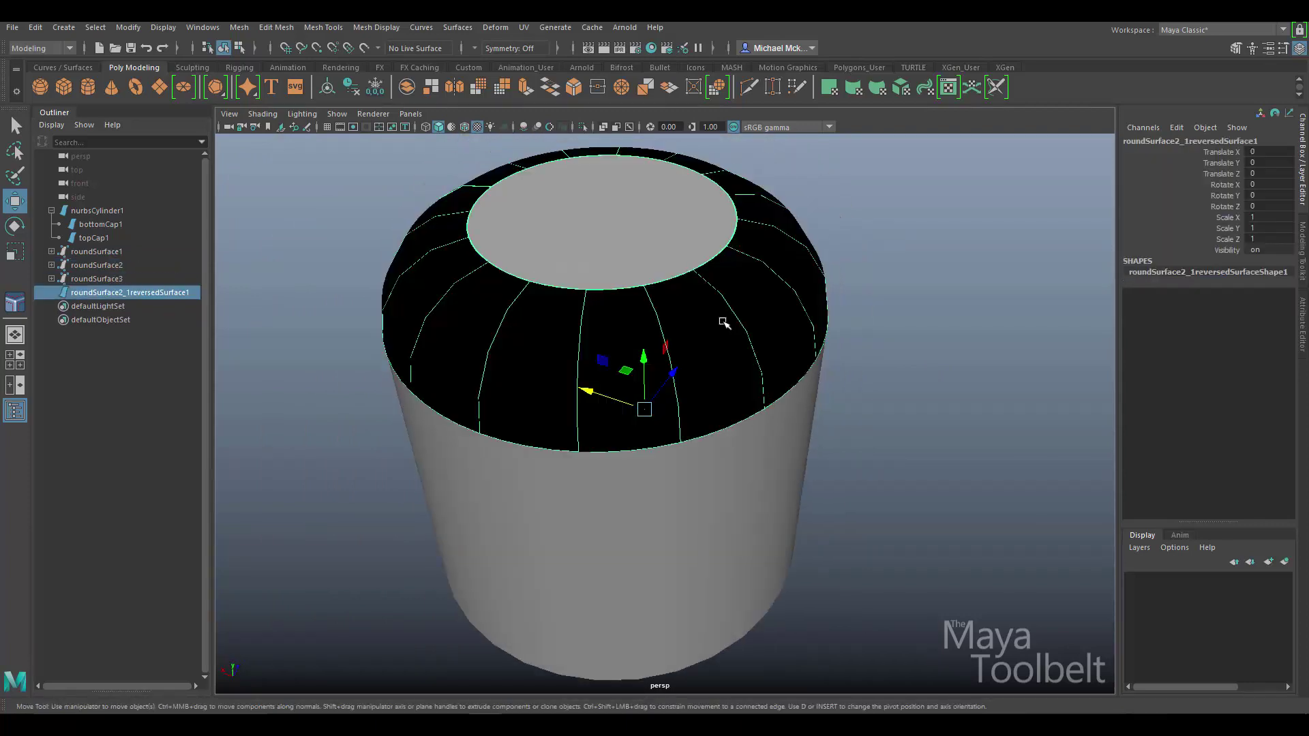
{"action": "right_click_drag", "start_coordinate": [555, 316], "coordinate": [680, 348], "text": "alt"}
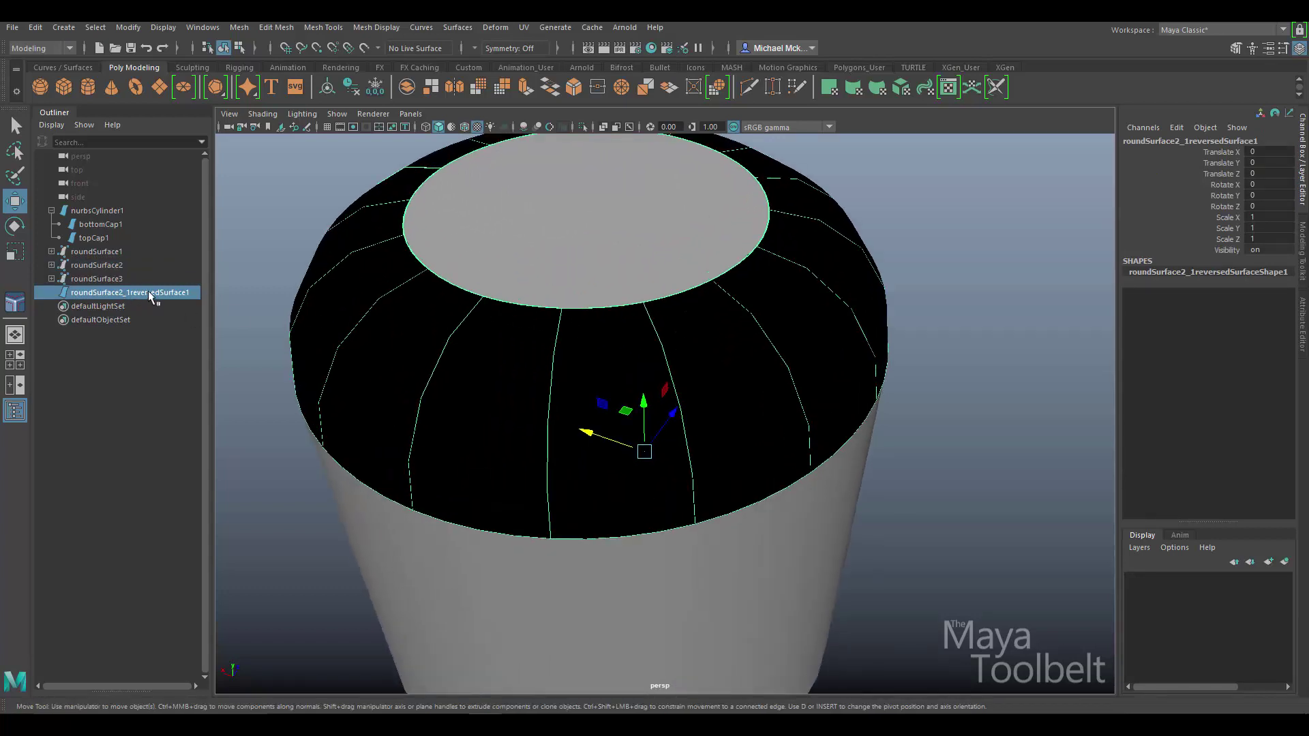
{"action": "key", "text": "ctrl+z"}
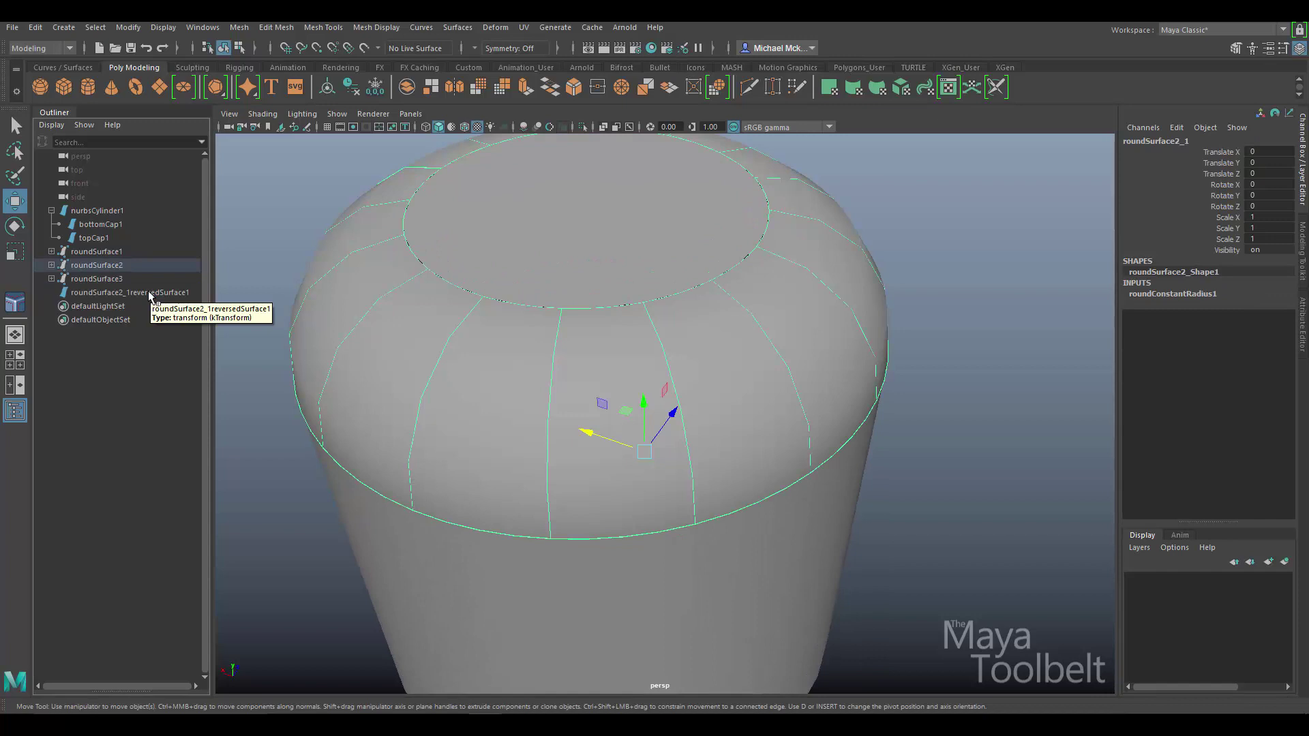
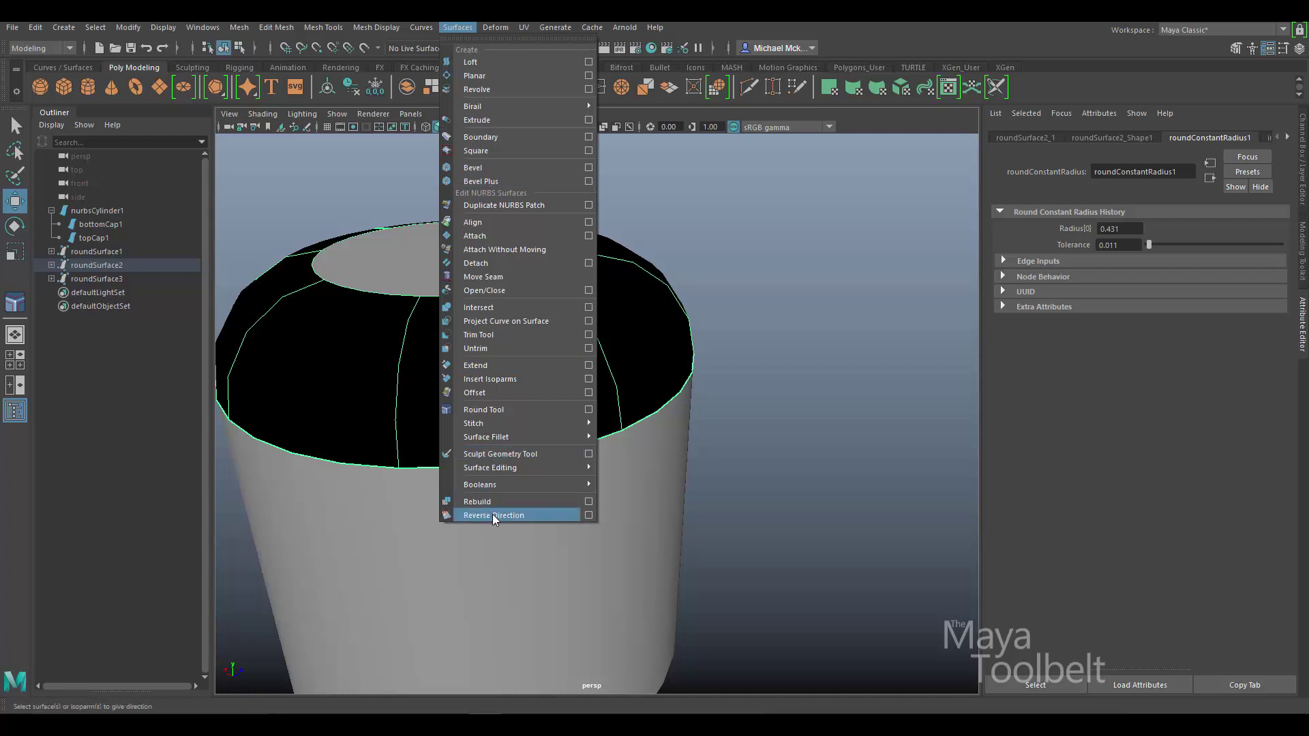
Step: Reverse the rounded rim's surface direction and delete the original roundSurface2 group, keeping only the reversed surface
{"action": "left_click", "coordinate": [99, 265]}
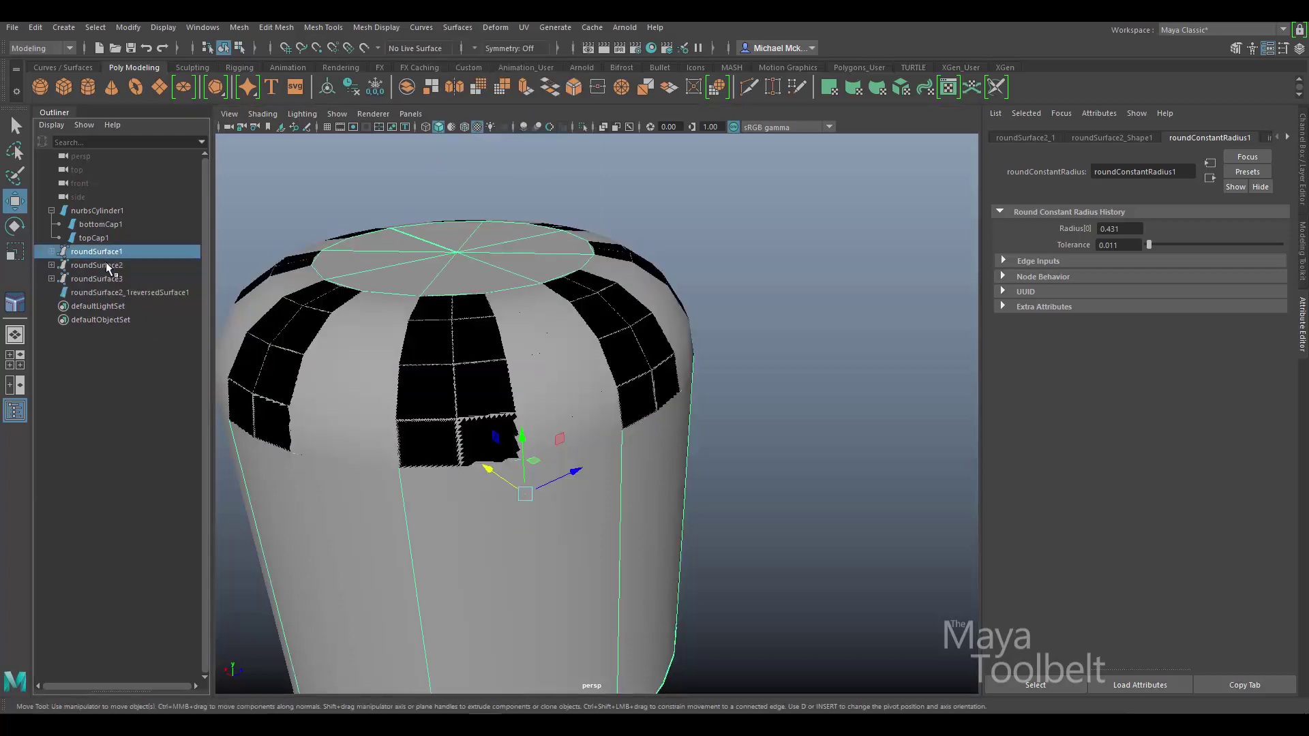
{"action": "key", "text": "Delete"}
{"action": "key", "text": "ctrl+z"}
{"action": "key", "text": "Delete"}
{"action": "left_click_drag", "start_coordinate": [737, 365], "coordinate": [706, 455], "text": "alt"}
{"action": "left_click_drag", "start_coordinate": [526, 525], "coordinate": [797, 260], "text": "alt"}
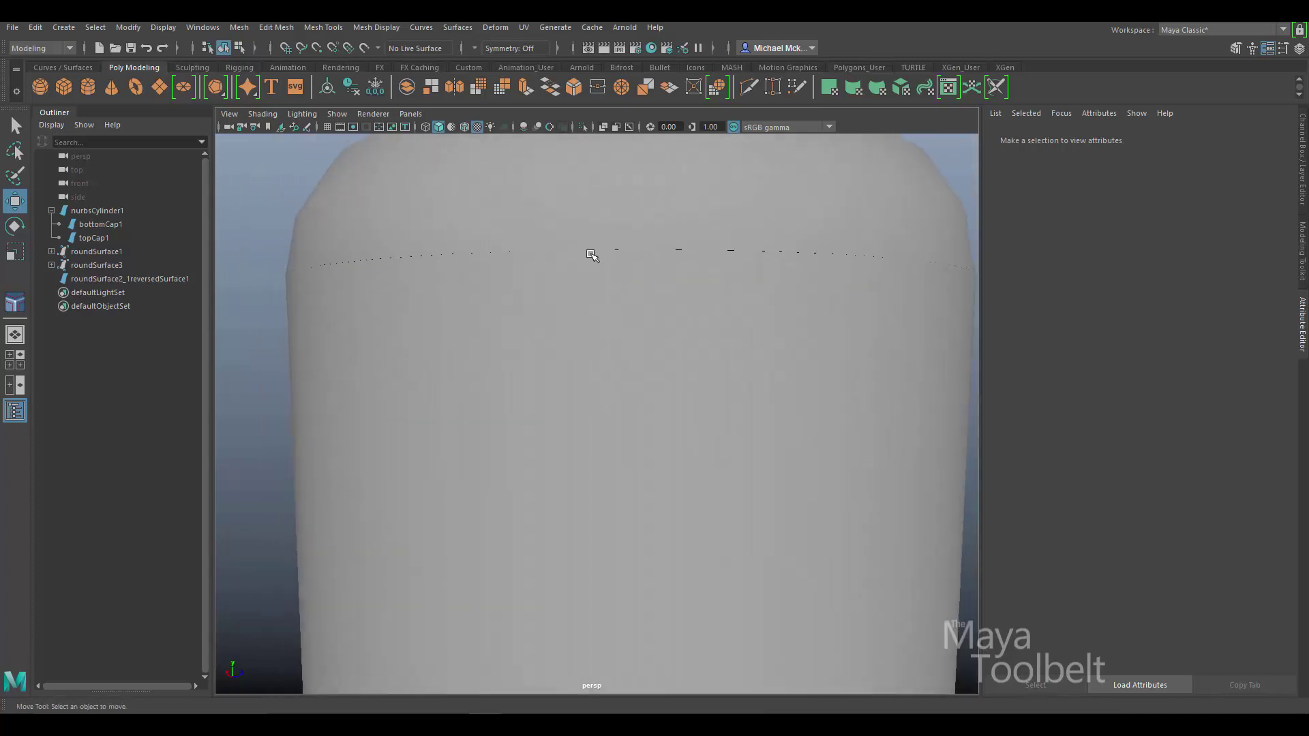
{"action": "left_click_drag", "start_coordinate": [798, 320], "coordinate": [696, 459], "text": "alt"}
Step: Open the Round Tool's settings to review its radius and tolerance options, and examine the rounded cylinder
{"action": "left_click", "coordinate": [454, 28]}
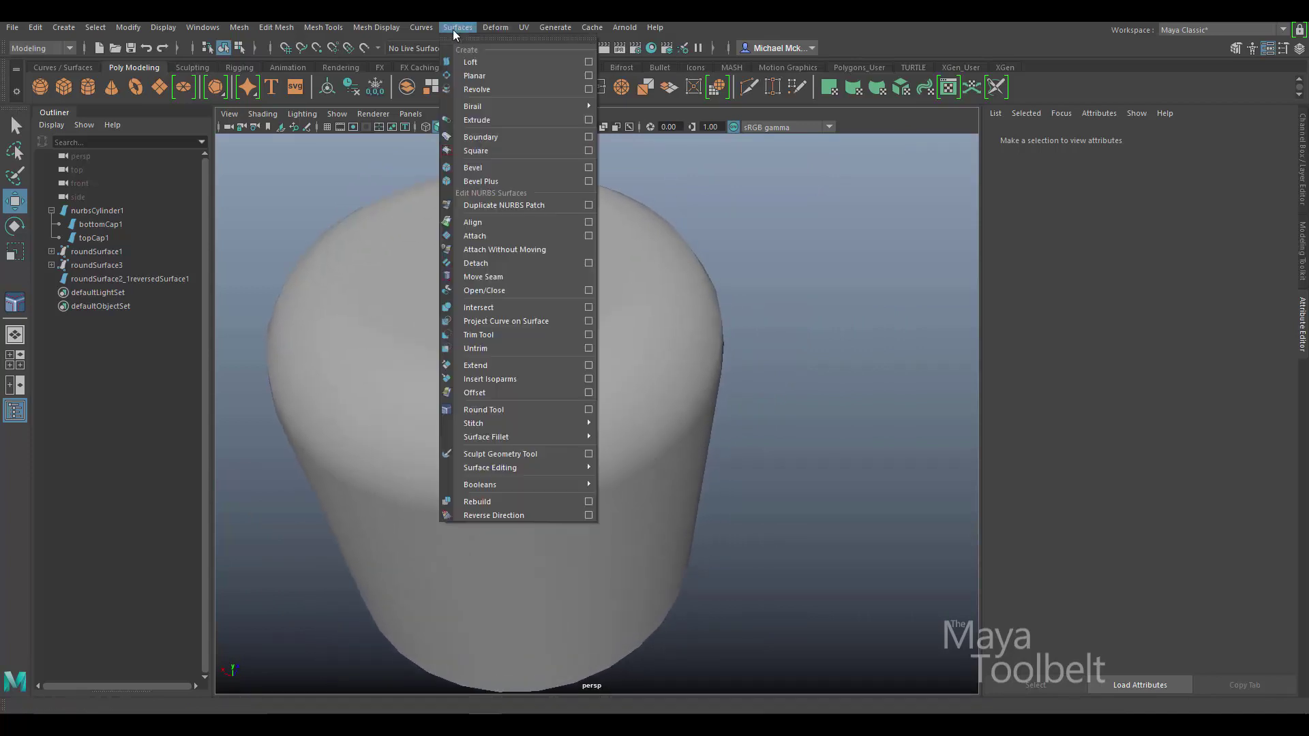
{"action": "left_click", "coordinate": [588, 410]}
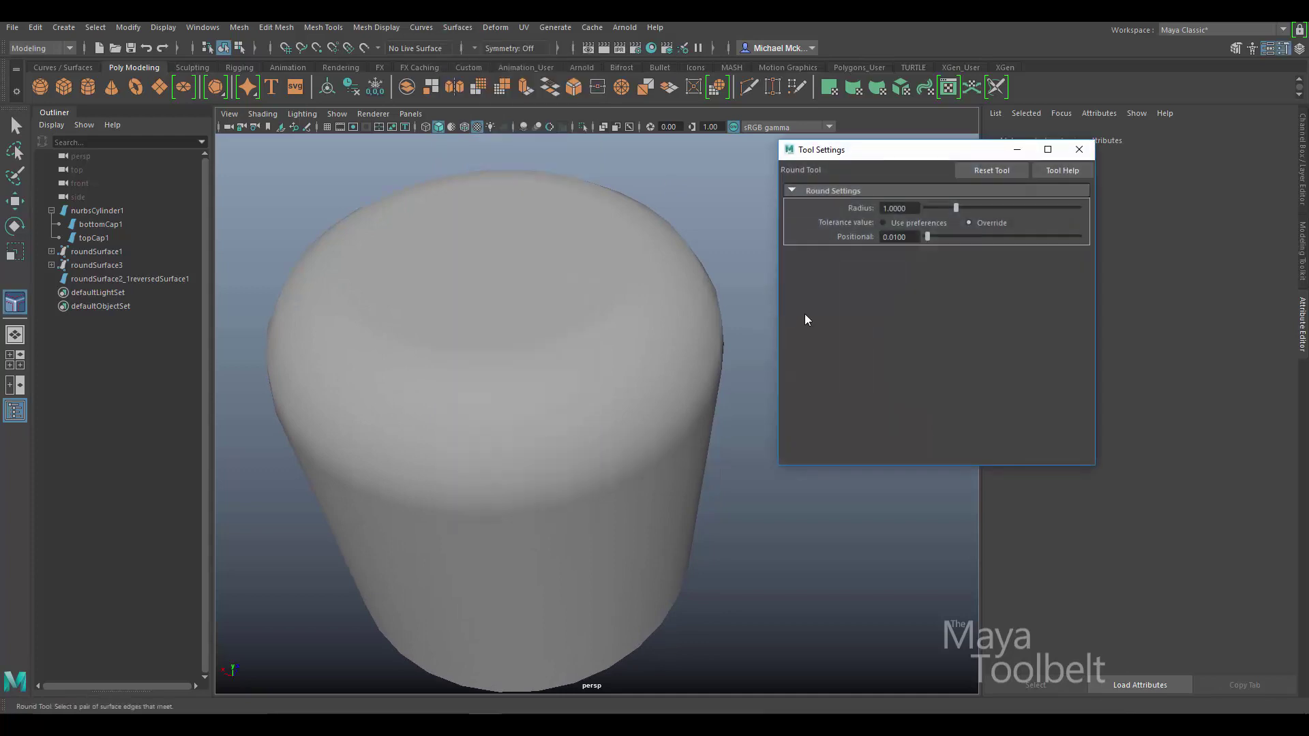
{"action": "left_click_drag", "start_coordinate": [740, 365], "coordinate": [704, 246], "text": "alt"}
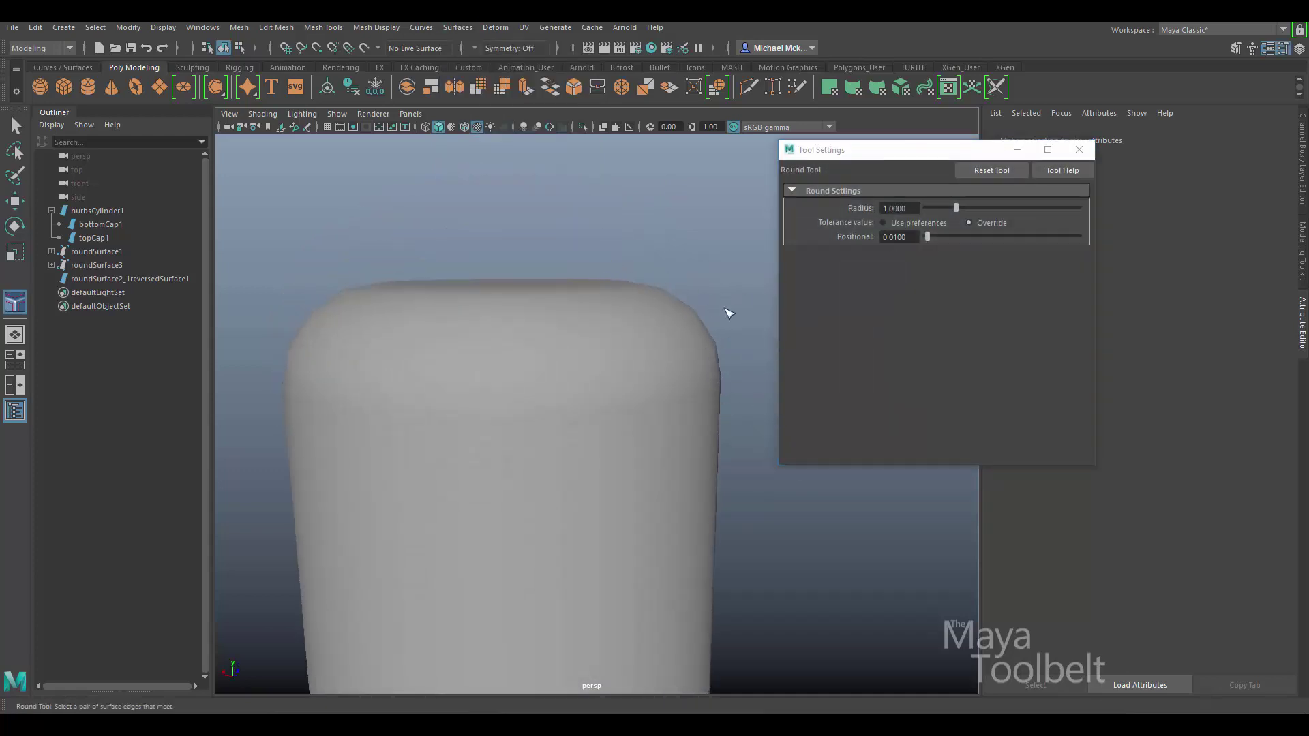
{"action": "left_click_drag", "start_coordinate": [728, 306], "coordinate": [976, 238], "text": "alt"}
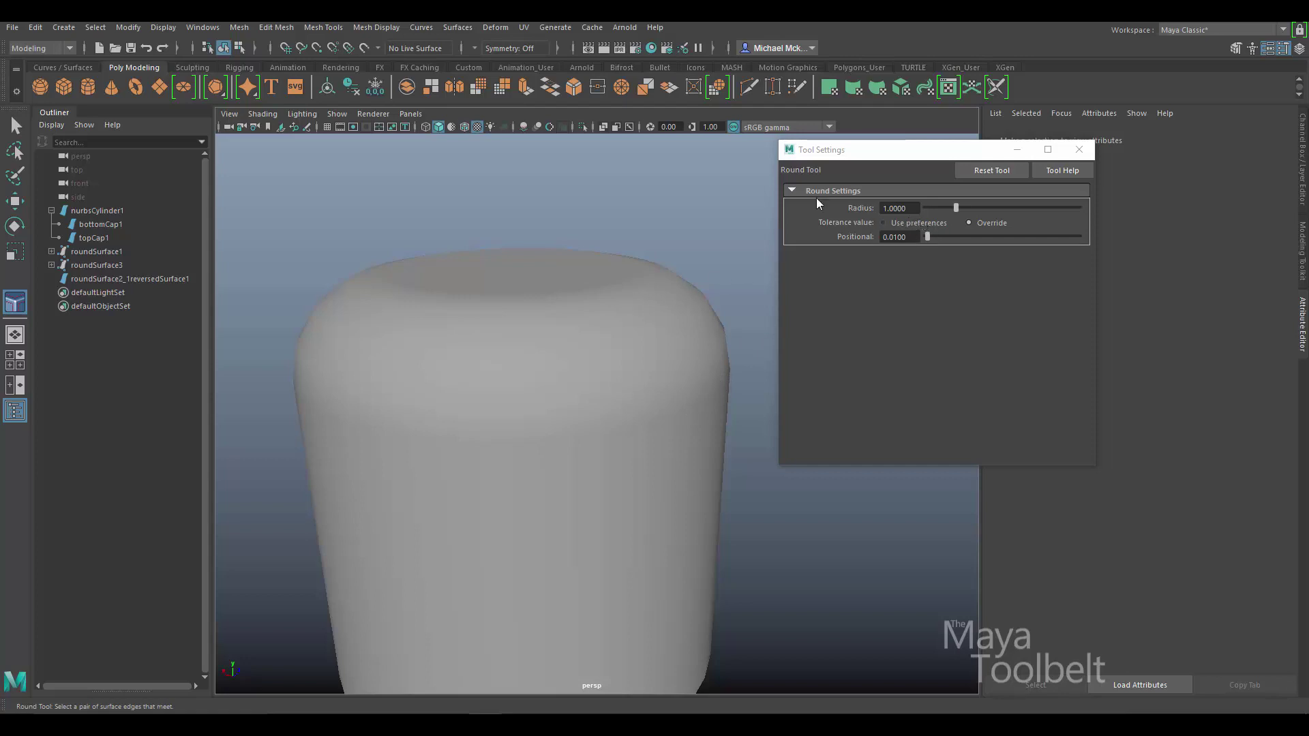
Step: Open the general application settings in Preferences to view the default positional and tangential tolerances
{"action": "left_click", "coordinate": [220, 30]}
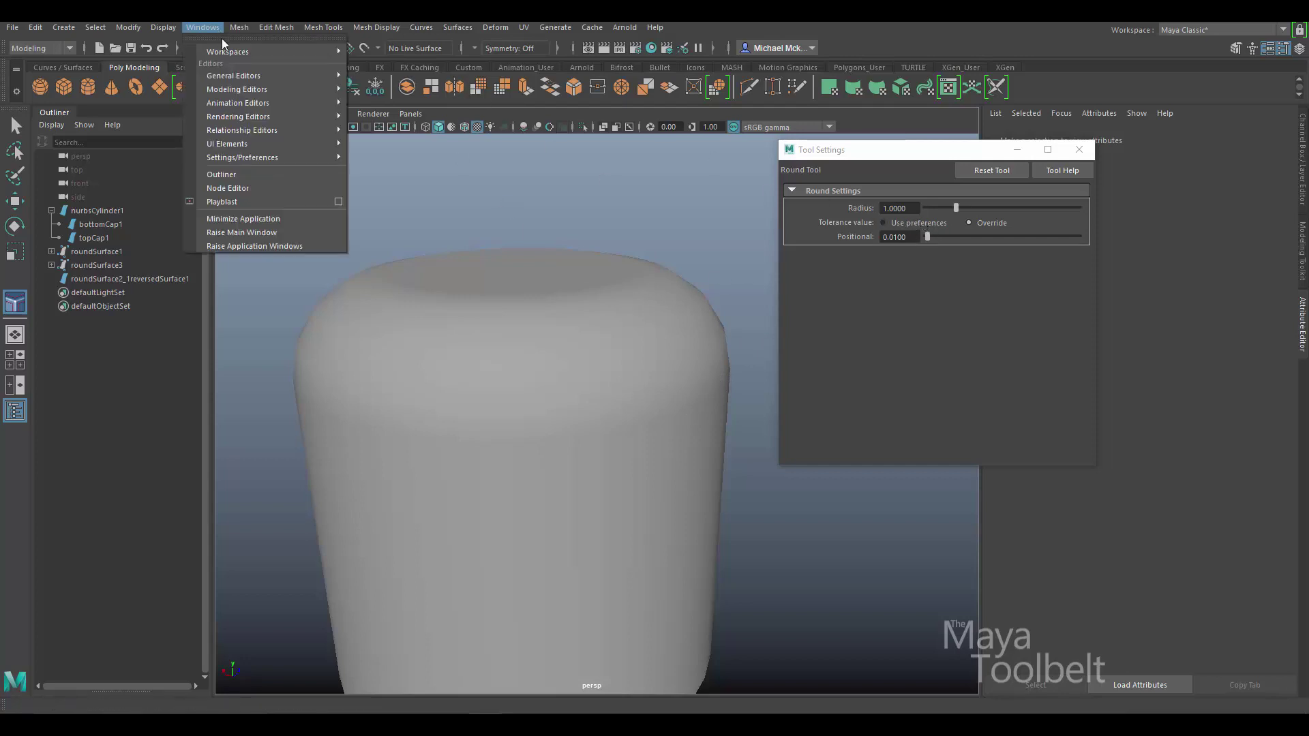
{"action": "mouse_move", "coordinate": [272, 157]}
{"action": "left_click", "coordinate": [391, 166]}
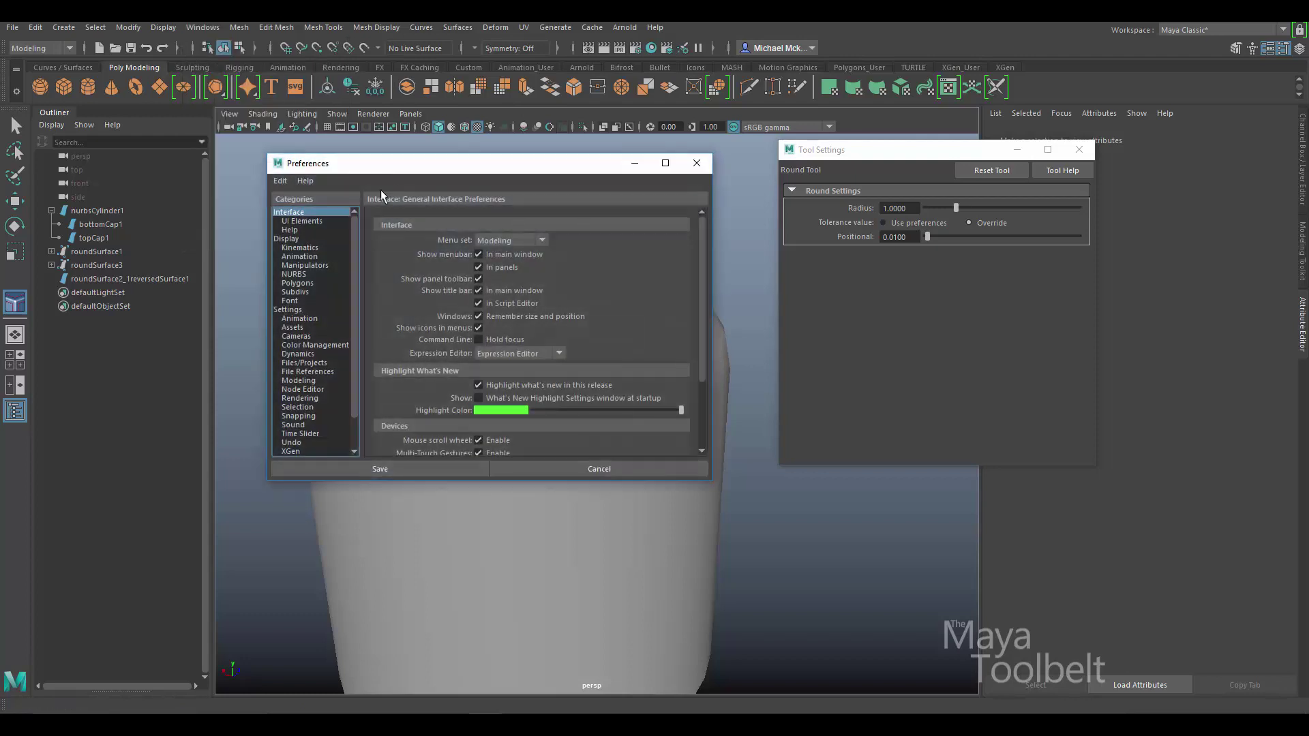
{"action": "left_click", "coordinate": [289, 310]}
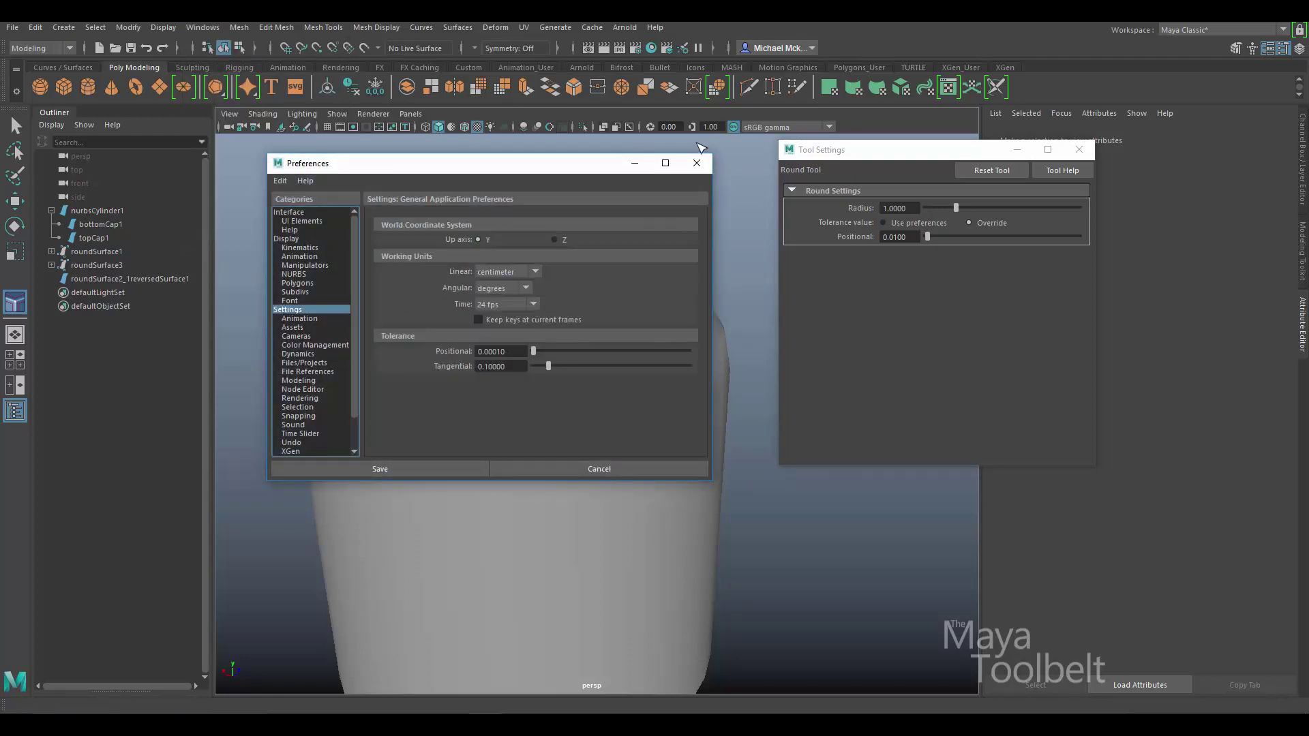
Step: Close Preferences and the Round Tool's settings without changes, and activate the Move Tool
{"action": "left_click", "coordinate": [697, 163]}
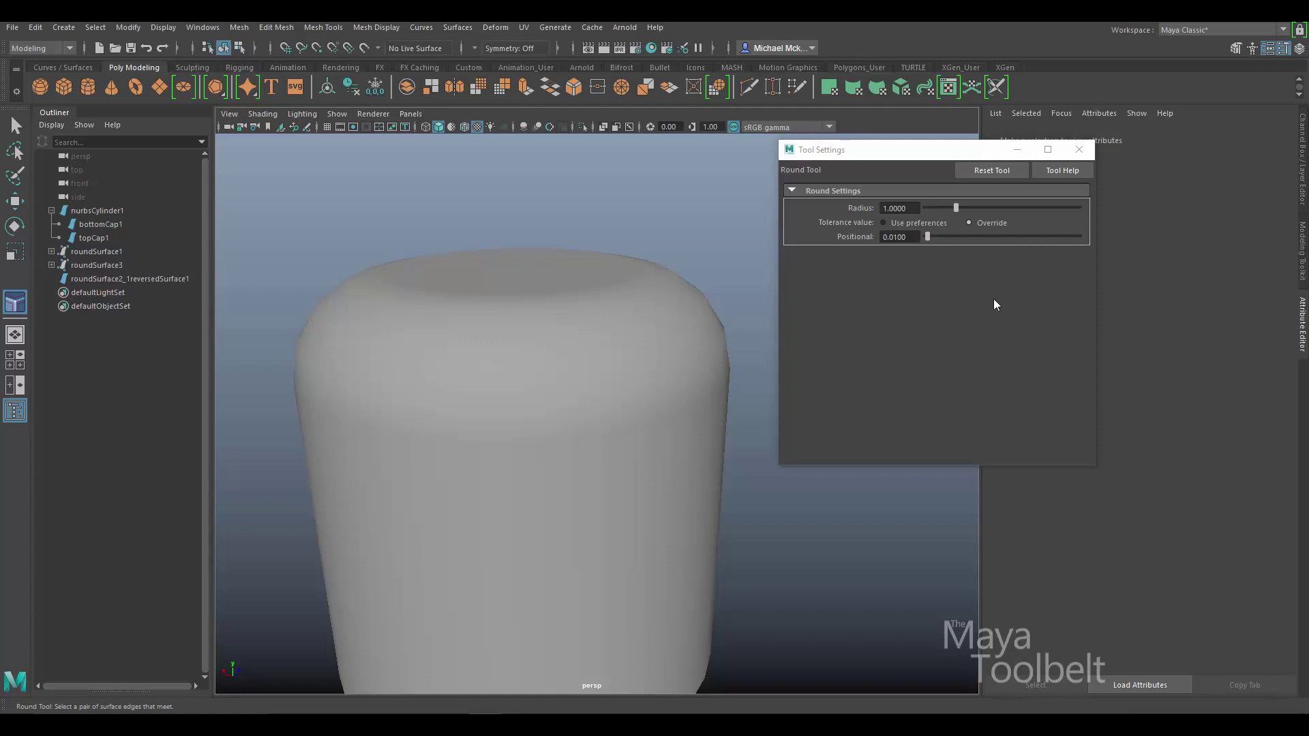
{"action": "left_click", "coordinate": [1080, 149]}
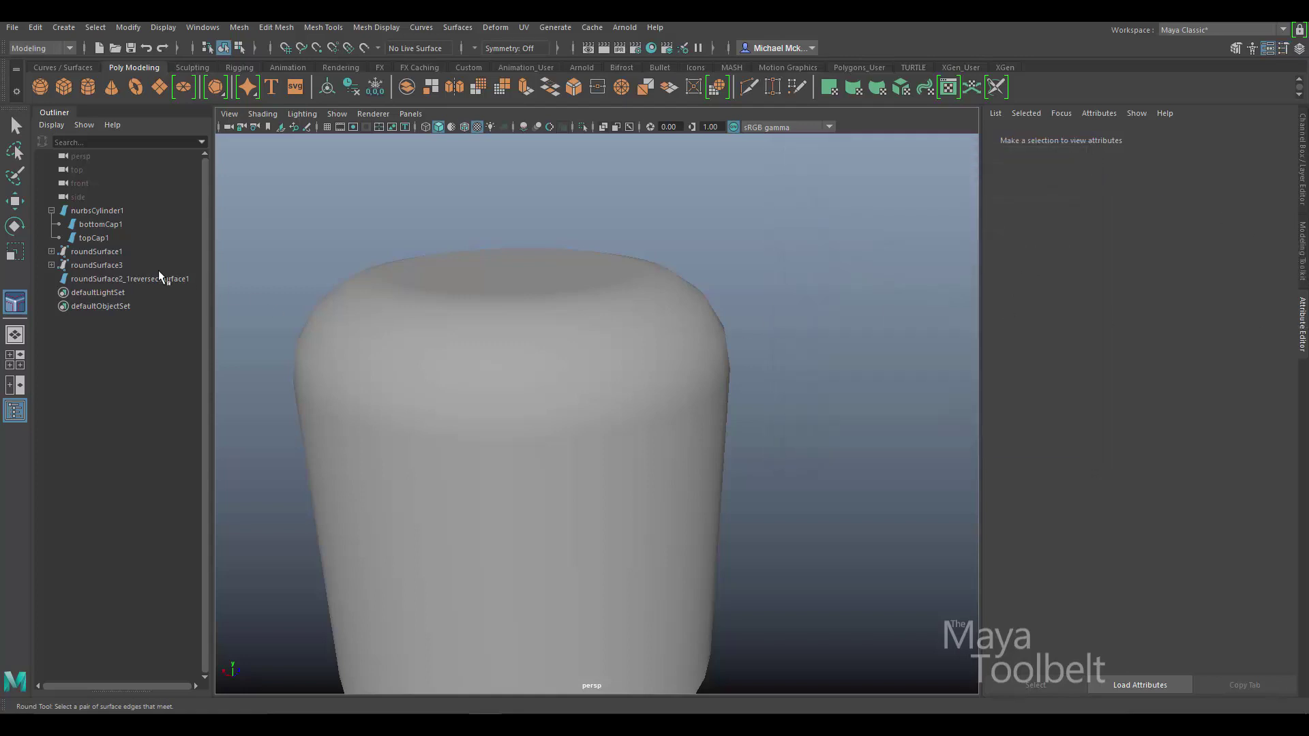
{"action": "key", "text": "w"}
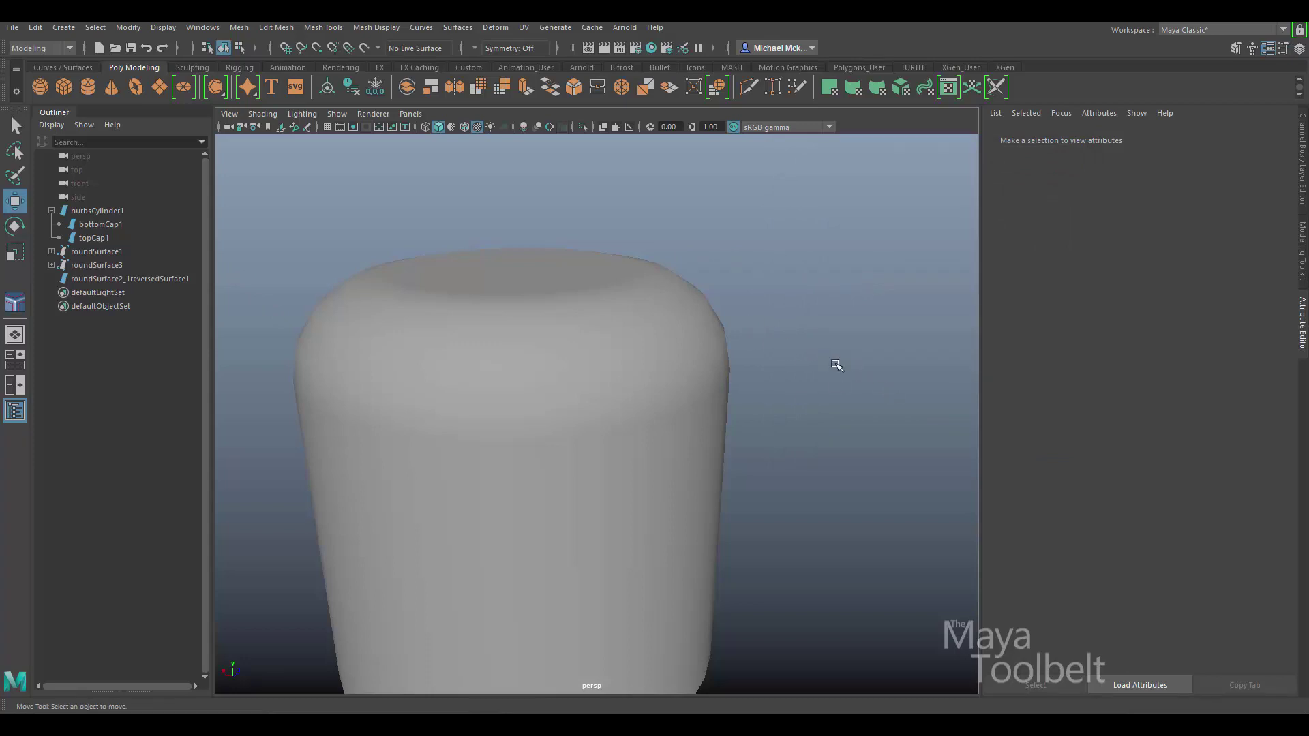
Step: Examine the reversed rim surface and its joins with the cylinder's top and side, then clear the selection
{"action": "left_click_drag", "start_coordinate": [787, 362], "coordinate": [771, 382], "text": "alt"}
{"action": "middle_click_drag", "start_coordinate": [783, 400], "coordinate": [862, 373], "text": "alt"}
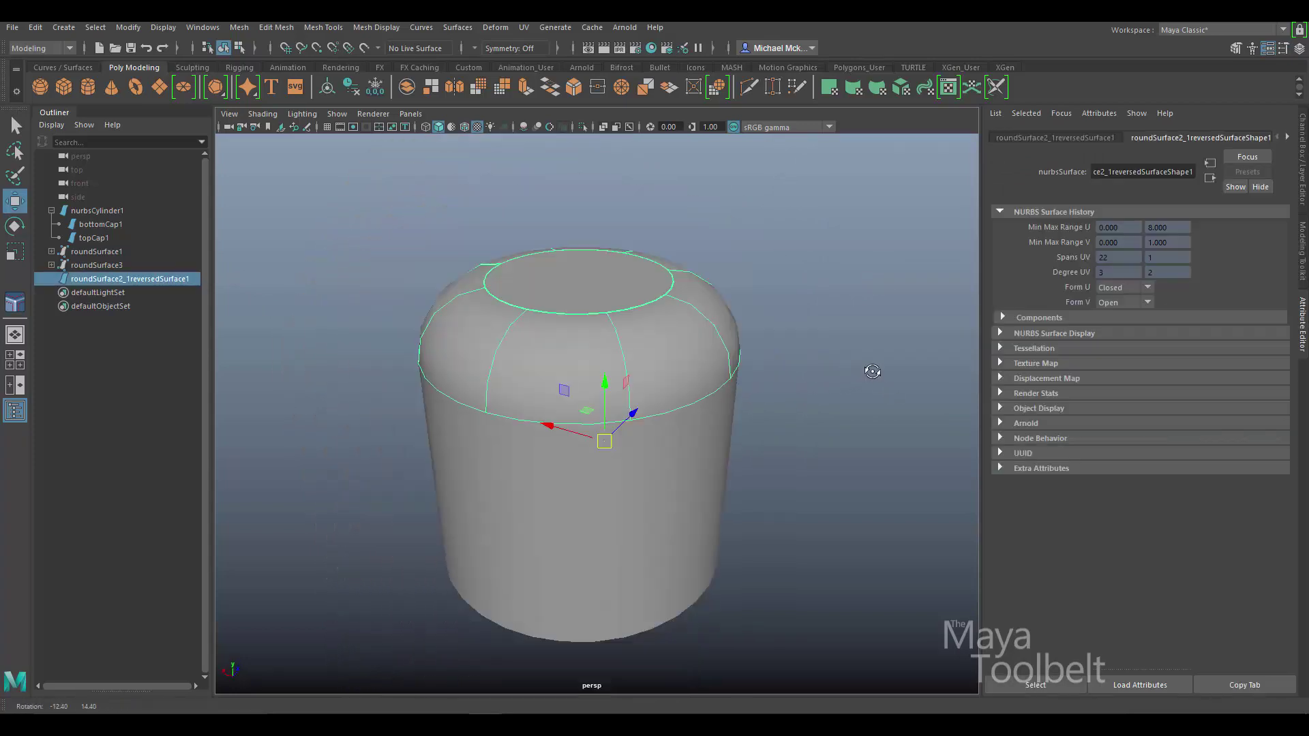
{"action": "left_click", "coordinate": [854, 368]}
{"action": "mouse_move", "coordinate": [845, 366]}
{"action": "left_mouse_down", "text": "alt"}
{"action": "mouse_move", "coordinate": [827, 409]}
{"action": "mouse_move", "coordinate": [844, 362]}
{"action": "mouse_move", "coordinate": [828, 371]}
{"action": "left_mouse_up", "text": "alt"}
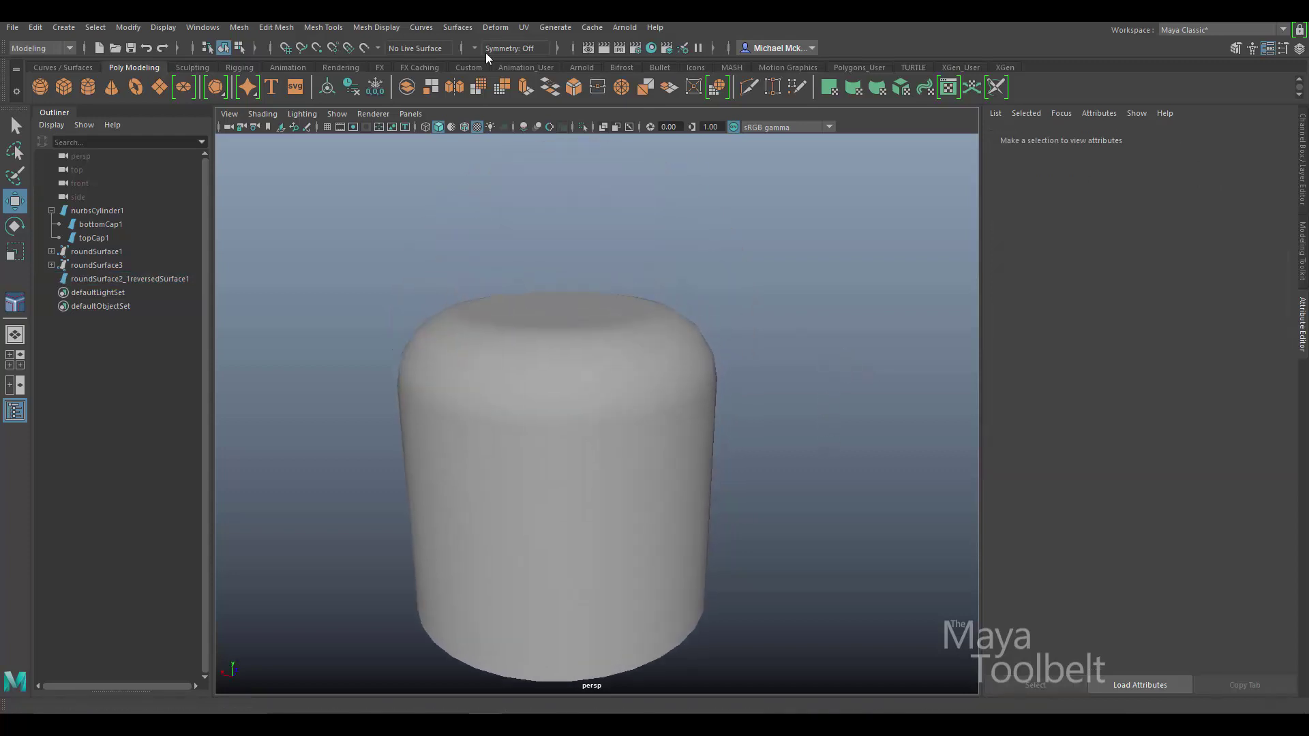
{"action": "left_click", "coordinate": [464, 27]}
{"action": "left_click", "coordinate": [783, 246]}
{"action": "left_click_drag", "start_coordinate": [851, 323], "coordinate": [739, 354], "text": "alt"}
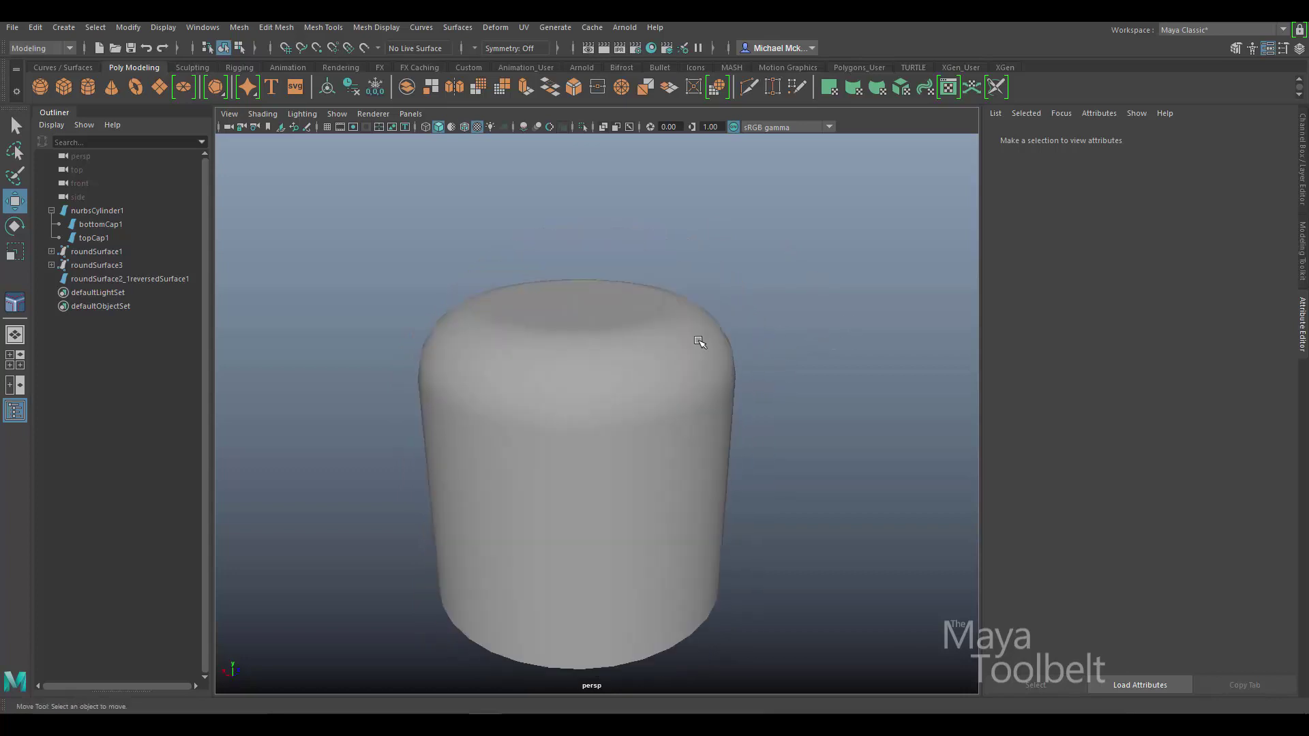
Step: Select the rounded cylinder's rim, side and top cap surfaces in turn to inspect its separate pieces, ending on the reversed rim
{"action": "left_click", "coordinate": [686, 389]}
{"action": "left_click", "coordinate": [672, 436]}
{"action": "left_click", "coordinate": [609, 303]}
{"action": "left_click", "coordinate": [672, 437]}
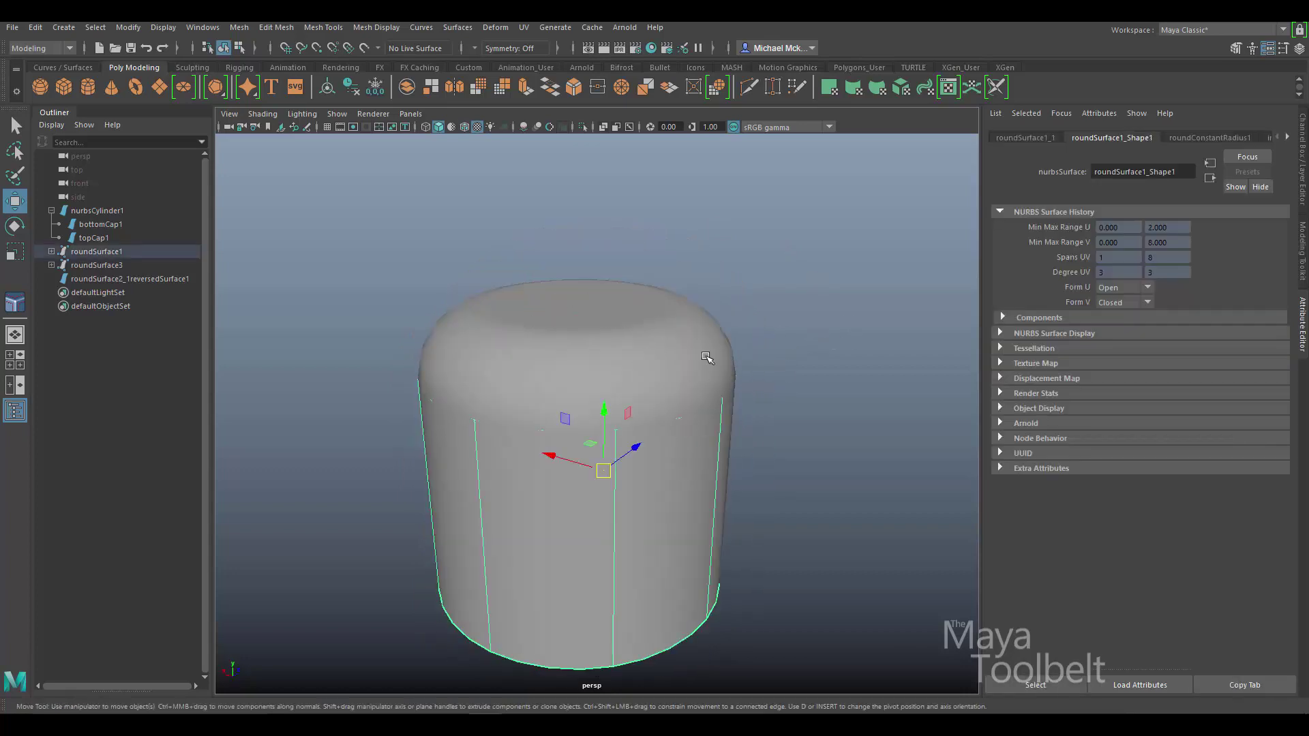
{"action": "left_click", "coordinate": [719, 362]}
{"action": "left_click_drag", "start_coordinate": [817, 360], "coordinate": [771, 398], "text": "alt"}
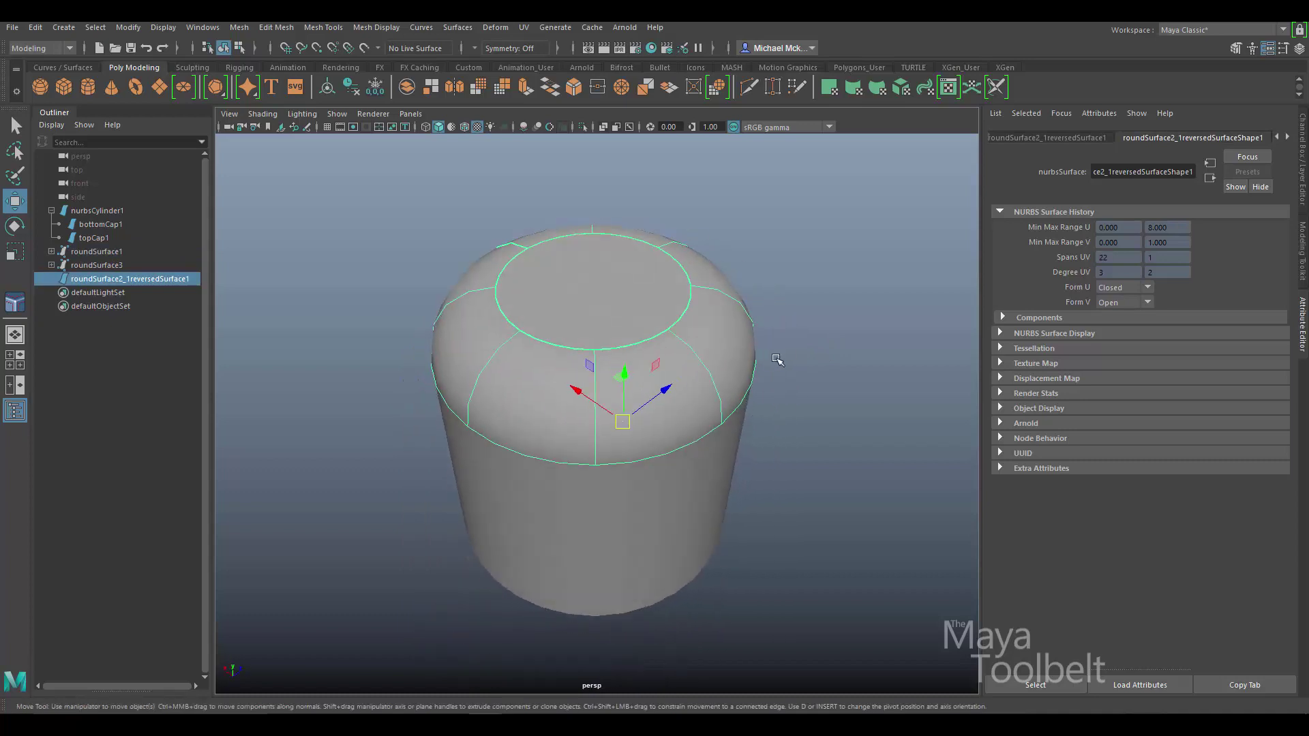
Step: Deselect the reversed rim and examine the finished rounded cylinder from several angles and distances
{"action": "left_click", "coordinate": [812, 397]}
{"action": "right_click_drag", "start_coordinate": [851, 435], "coordinate": [636, 433], "text": "alt"}
{"action": "left_click_drag", "start_coordinate": [636, 432], "coordinate": [593, 410], "text": "alt"}
{"action": "left_click_drag", "start_coordinate": [579, 474], "coordinate": [689, 409], "text": "alt"}
{"action": "right_click_drag", "start_coordinate": [690, 409], "coordinate": [760, 437], "text": "alt"}
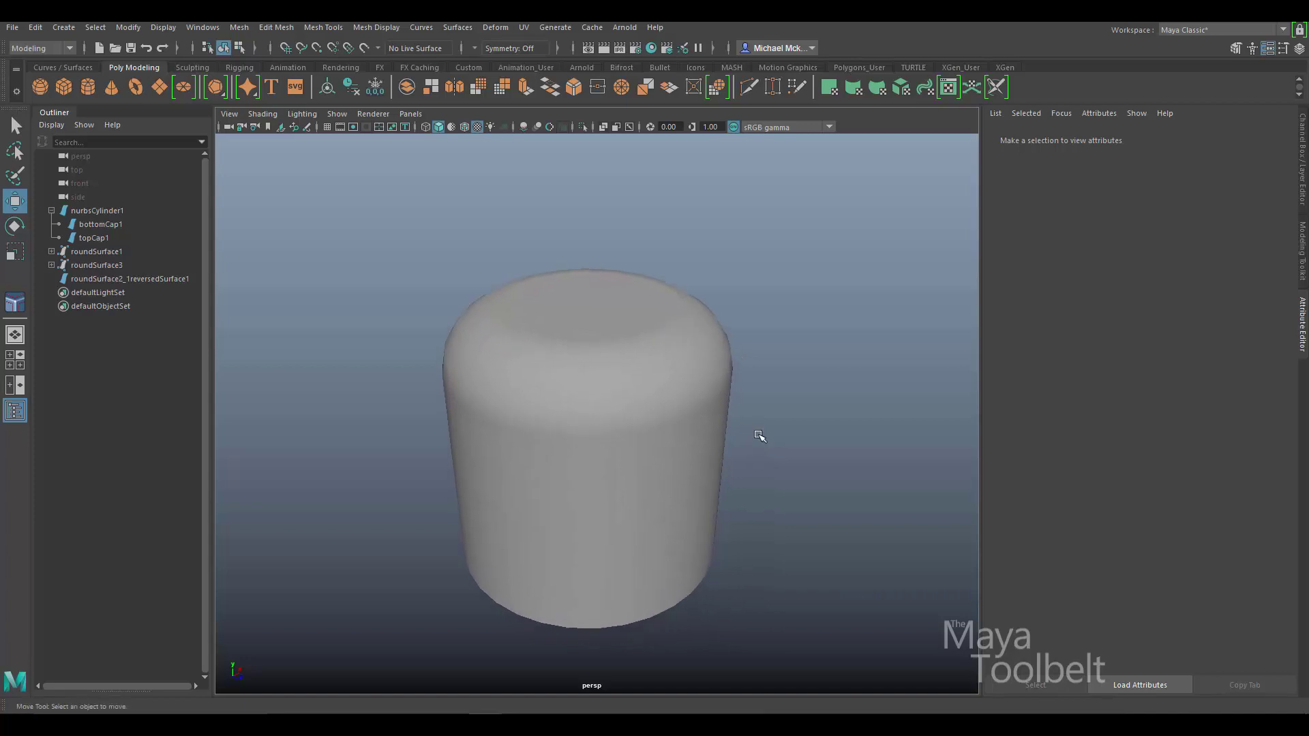